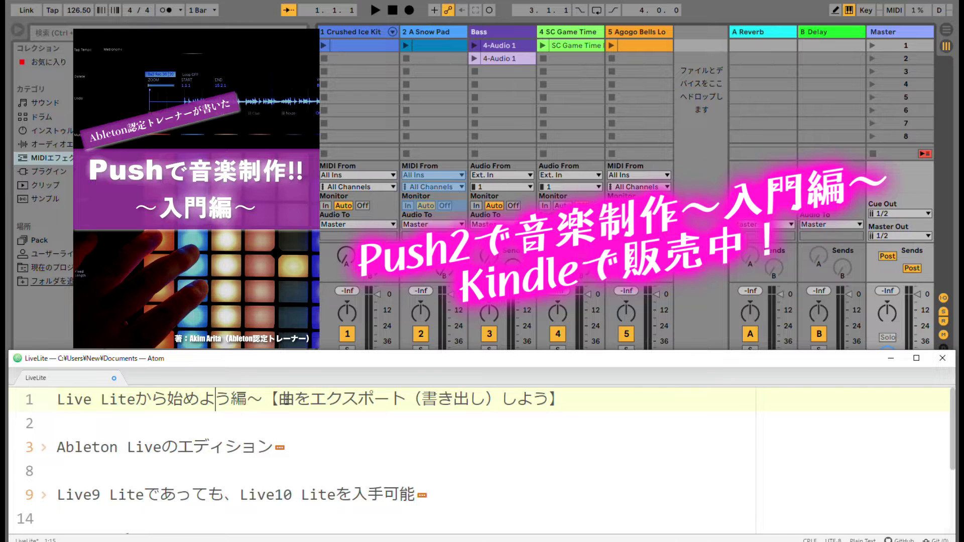
# Step: Highlight the title line's text and expand the Ableton Liveのエディション section in the LiveLite notes
pyautogui.doubleClick(287, 403)
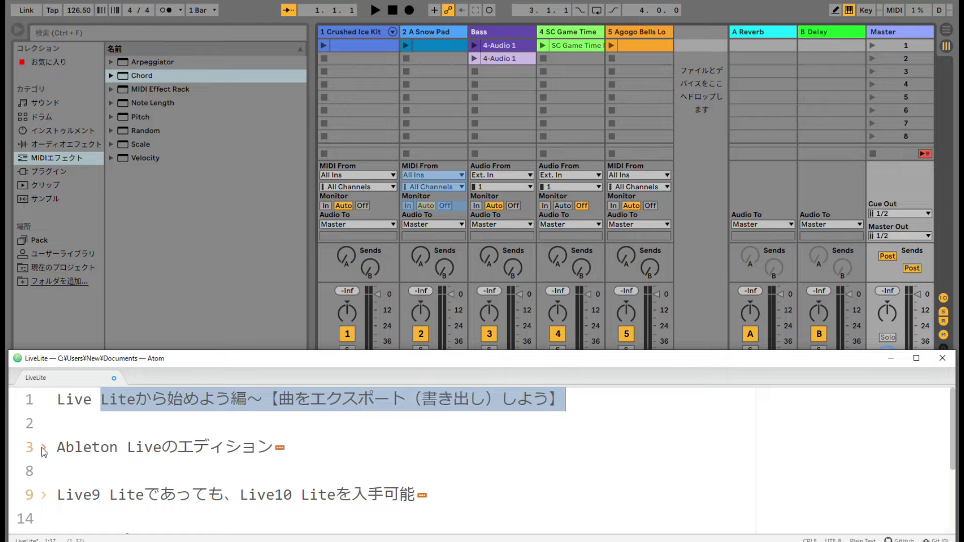
pyautogui.click(44, 450)
pyautogui.scroll(-1, 76, 444)
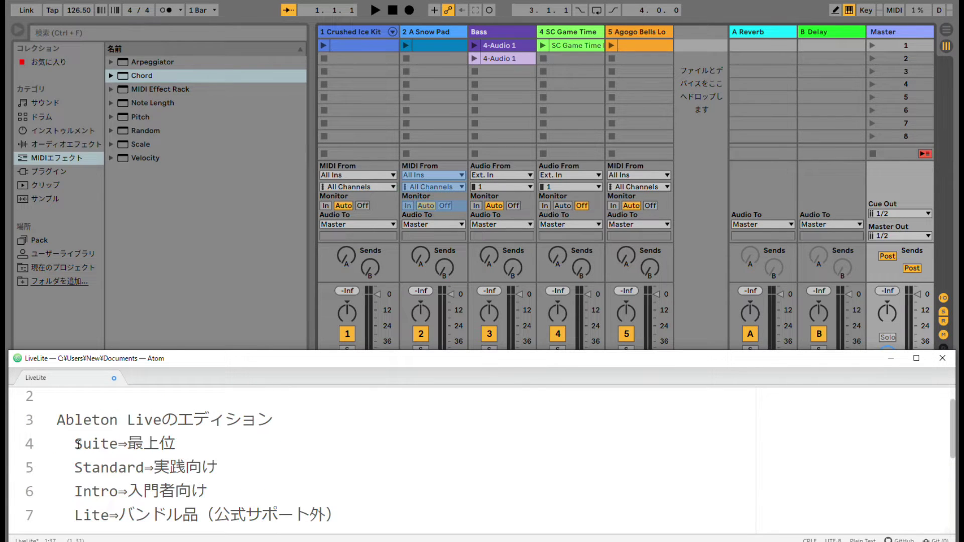
# Step: Highlight the Suite, Standard and Intro edition lines one by one, ending with all three selected together
pyautogui.hotkey('shift', 'End')
pyautogui.press('Down')
pyautogui.press('Home')
pyautogui.hotkey('shift', 'End')
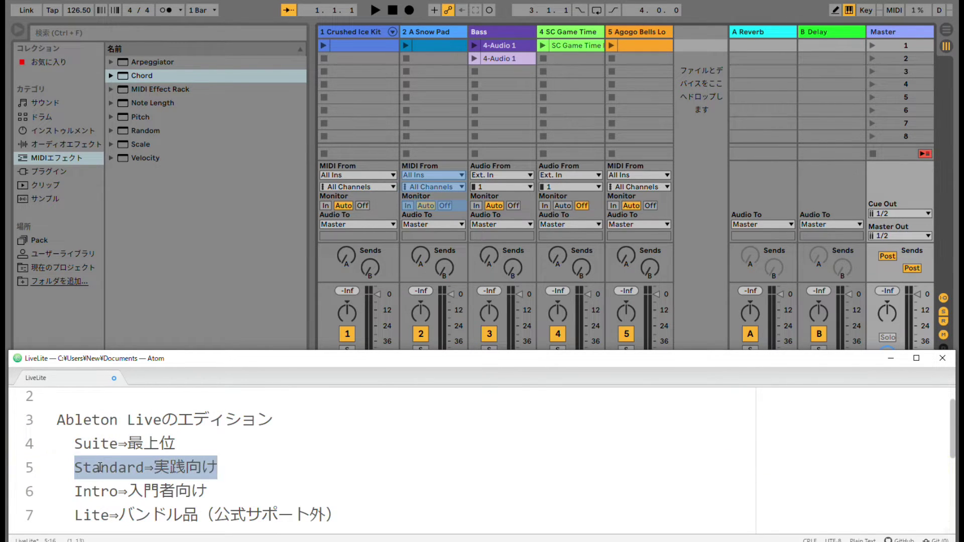
pyautogui.press('Down')
pyautogui.press('Home')
pyautogui.hotkey('shift', 'End')
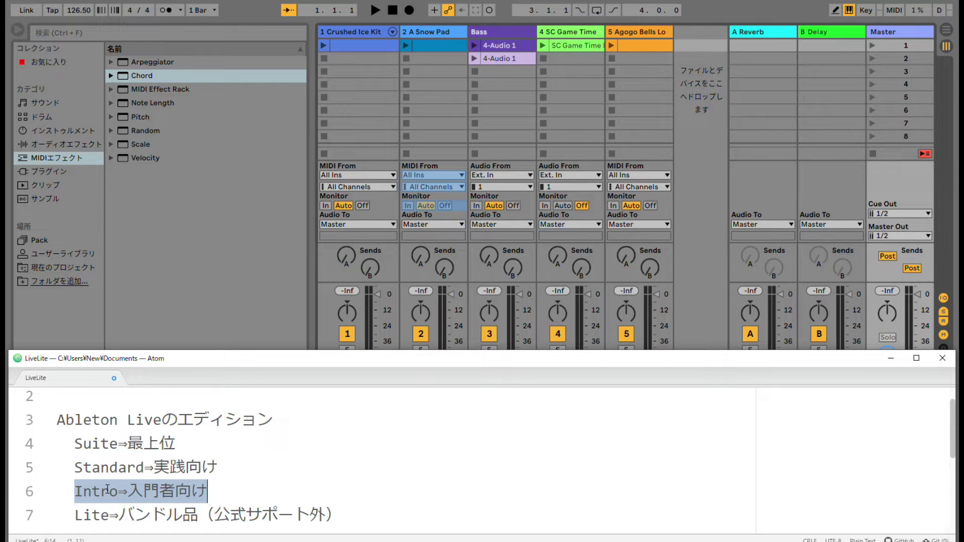
pyautogui.moveTo(74, 443); pyautogui.dragTo(205, 492)
pyautogui.scroll(-1, 117, 482)
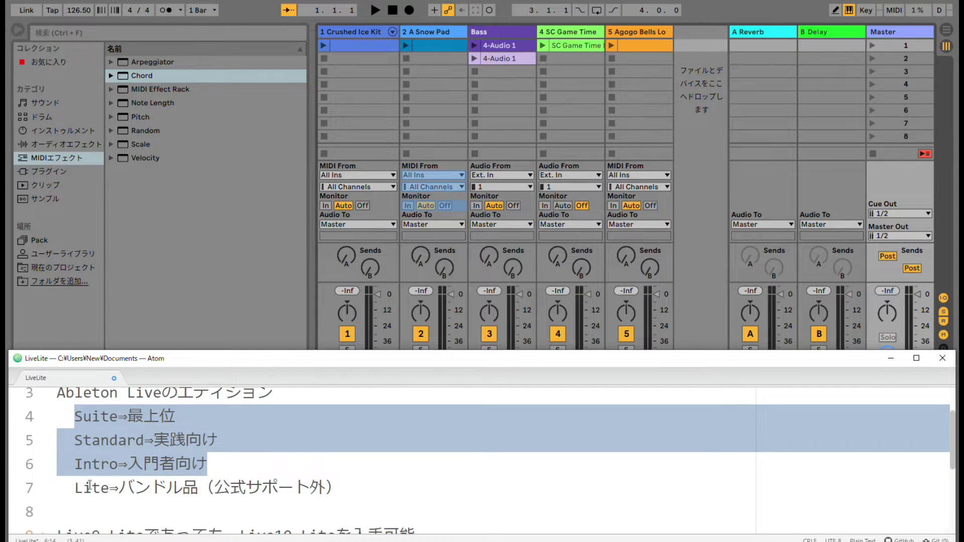
# Step: Highlight the whole Lite edition line, then only its Lite⇒バンドル品 part
pyautogui.click(80, 487)
pyautogui.hotkey('shift', 'End')
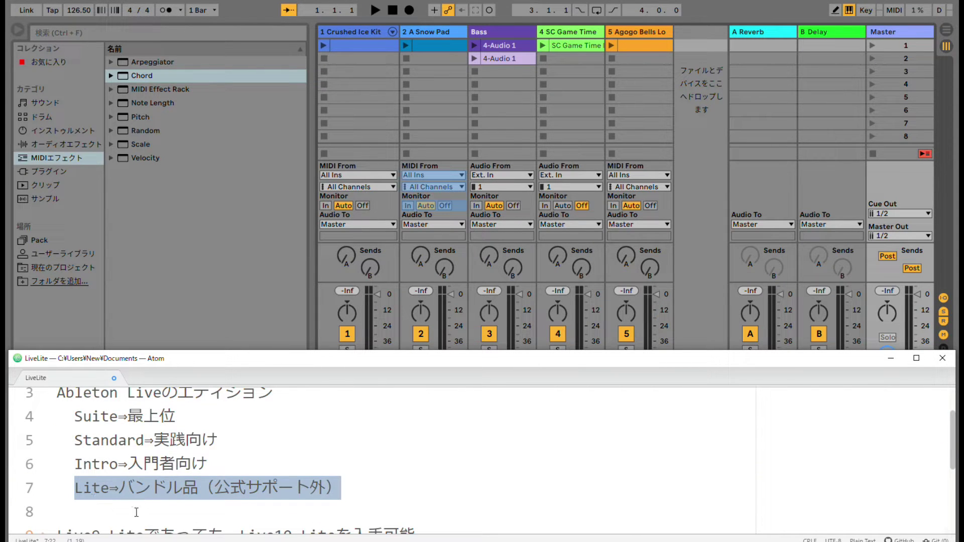
pyautogui.moveTo(198, 487); pyautogui.dragTo(70, 486)
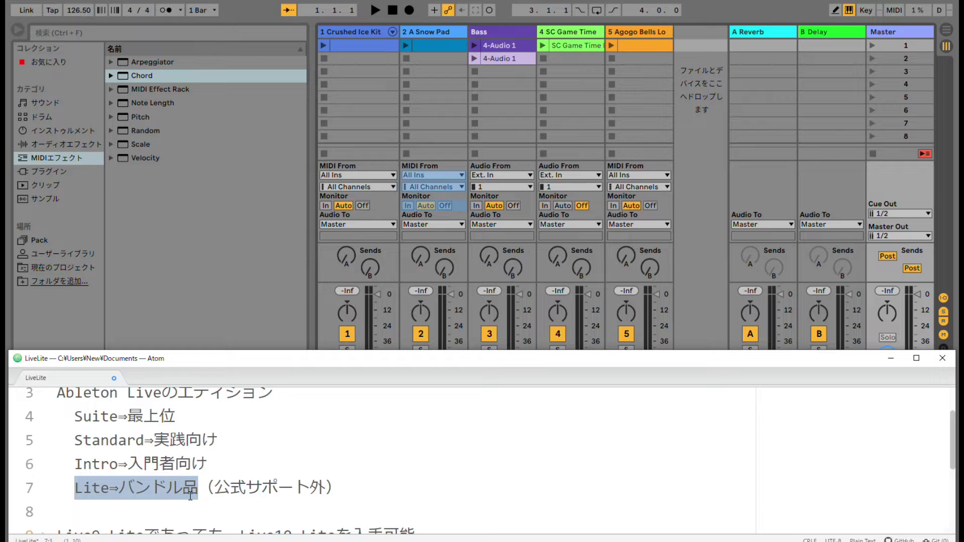
# Step: Highlight Live9 Lite and Live10 Lite in the heading, then expand that section and select its ableton.com URL line
pyautogui.scroll(-2, 191, 497)
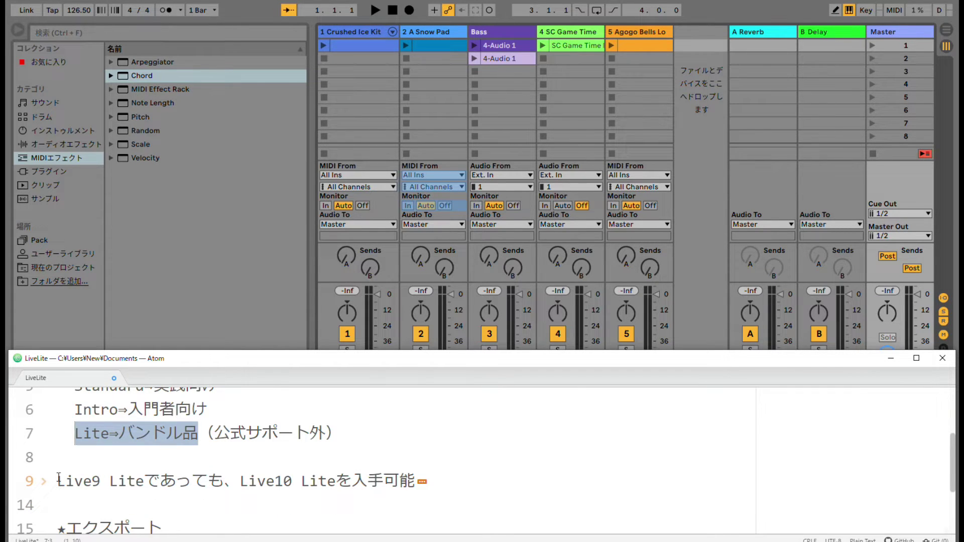
pyautogui.moveTo(58, 480); pyautogui.dragTo(152, 481)
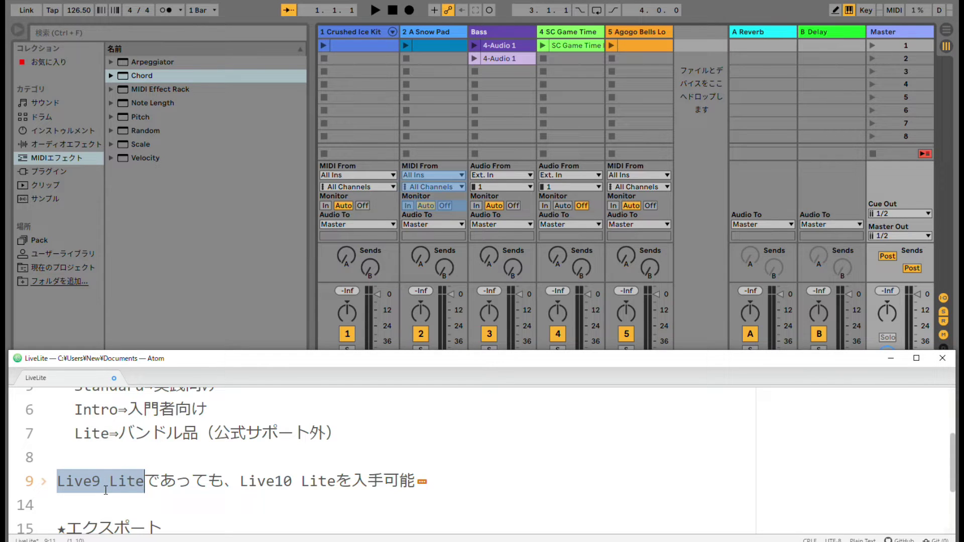
pyautogui.moveTo(240, 481); pyautogui.dragTo(335, 487)
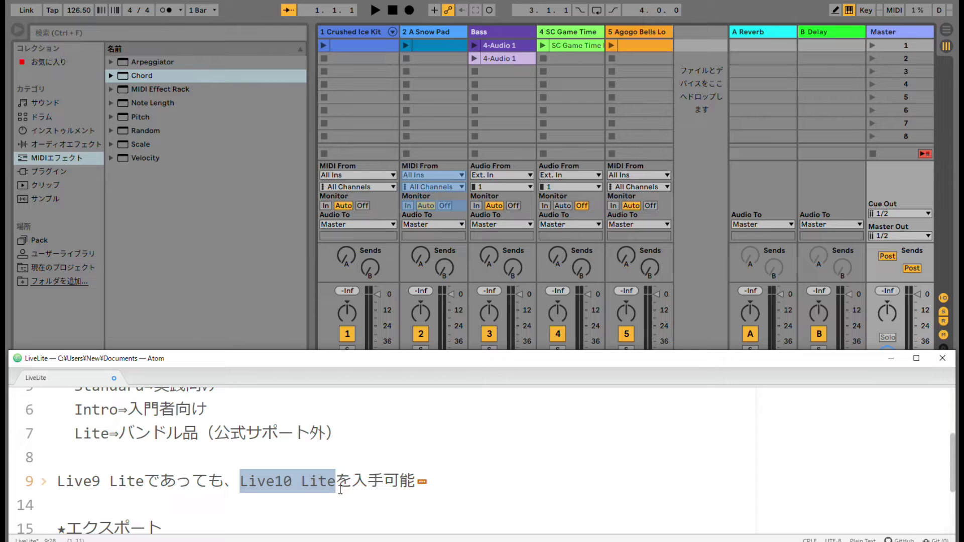
pyautogui.click(46, 482)
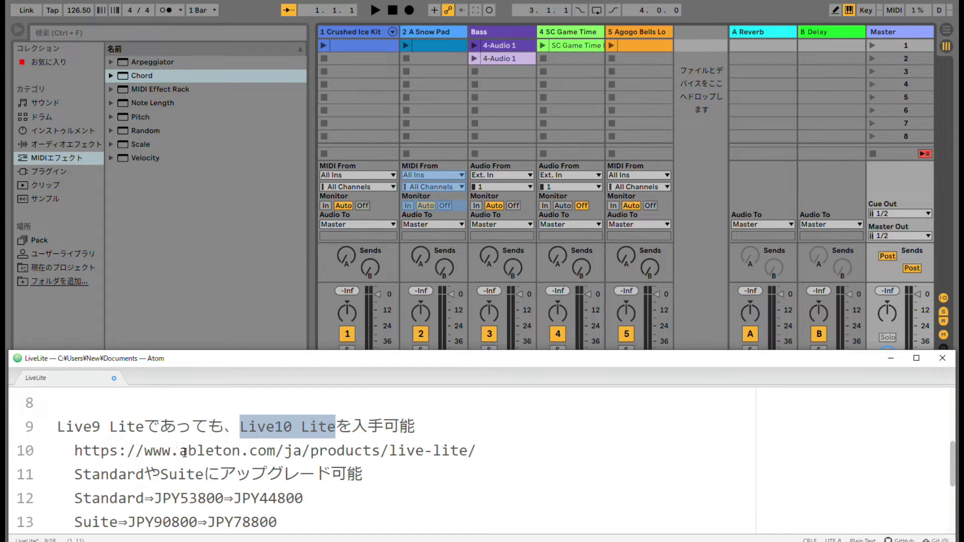
pyautogui.tripleClick(184, 453)
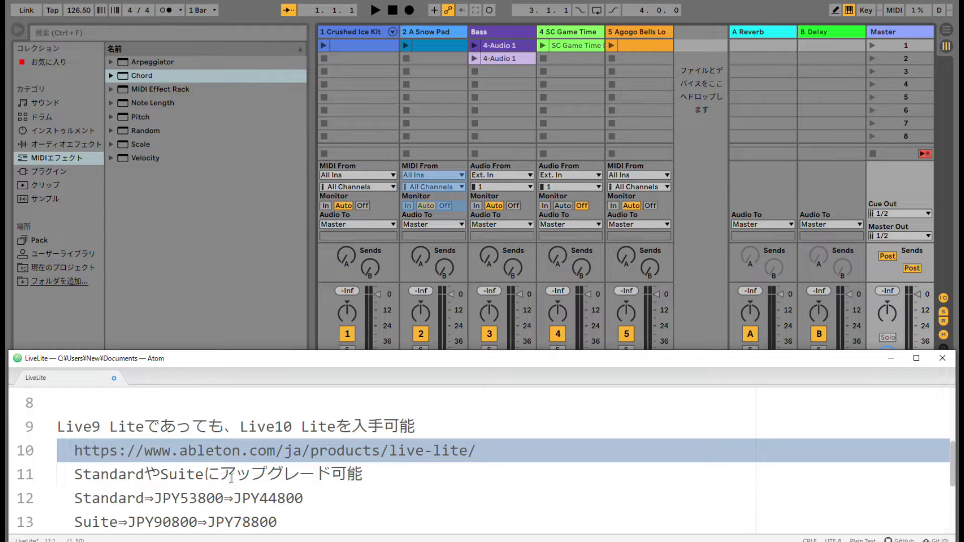
# Step: Highlight the upgrade note for Standard and Suite, followed by the two price lines under it
pyautogui.scroll(-1, 232, 476)
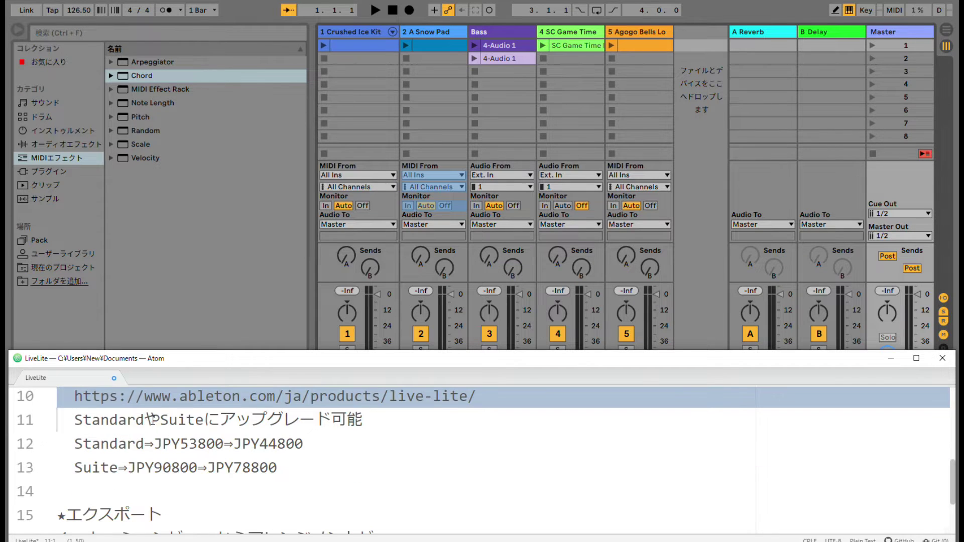
pyautogui.hotkey('shift', 'End')
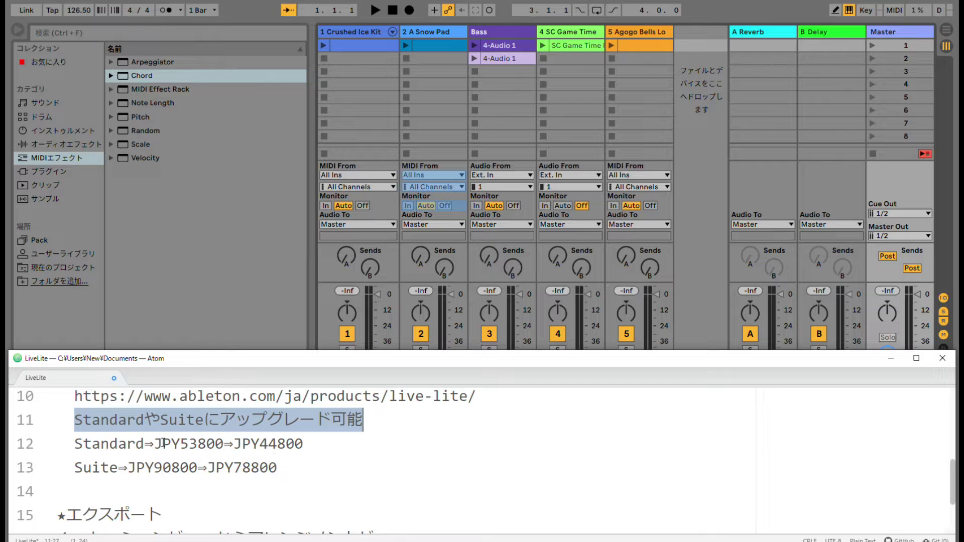
pyautogui.moveTo(129, 443); pyautogui.dragTo(269, 470)
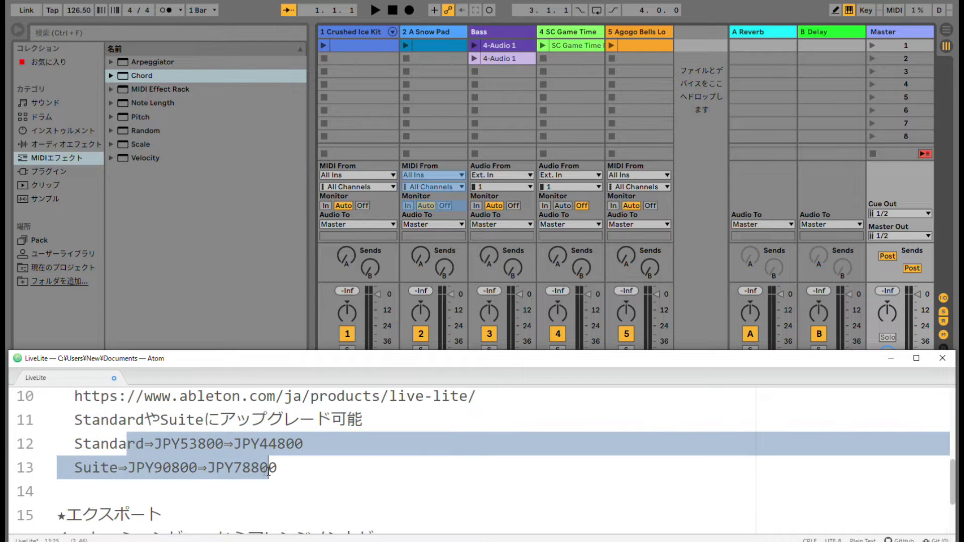
pyautogui.moveTo(74, 444); pyautogui.dragTo(301, 470)
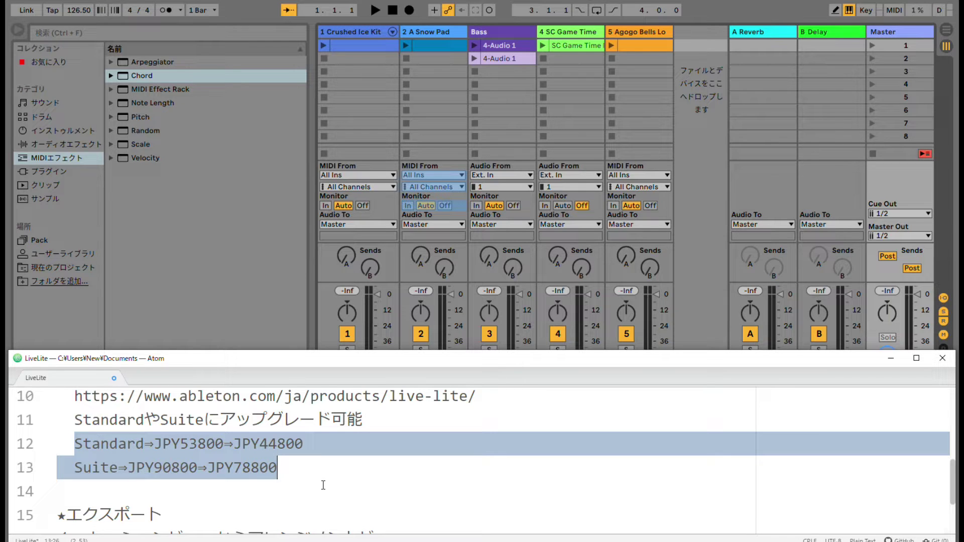
# Step: Clear the price selection and highlight the ★エクスポート heading further down the notes
pyautogui.press('Up')
pyautogui.press('Up')
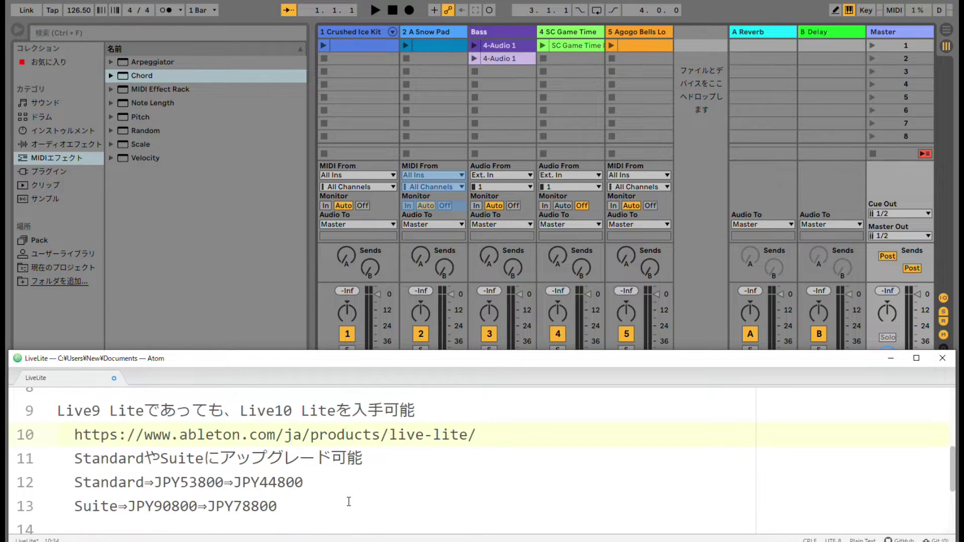
pyautogui.scroll(-3, 349, 502)
pyautogui.doubleClick(117, 472)
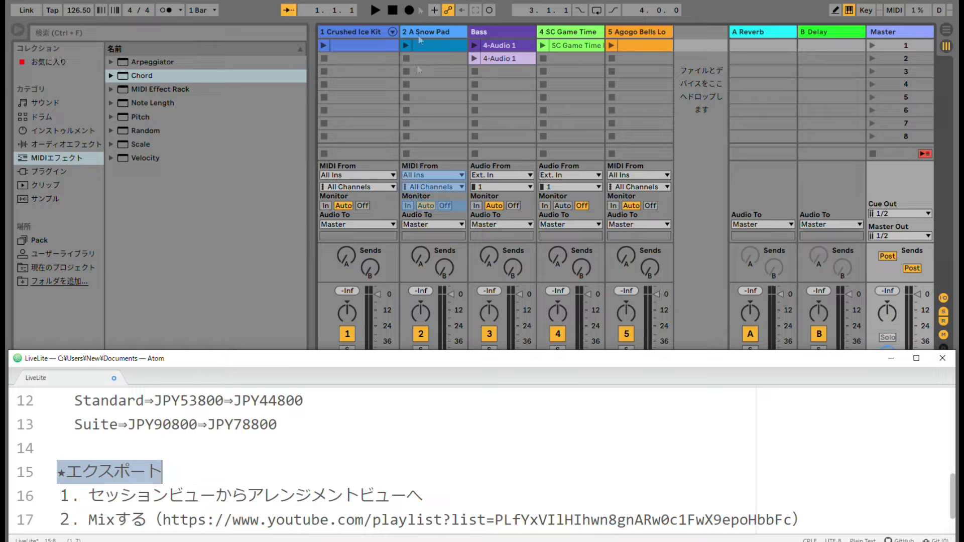
# Step: Switch to Ableton Live and inspect the Session View tracks from Crushed Ice Kit through Agogo Bells Loop
pyautogui.click(405, 33)
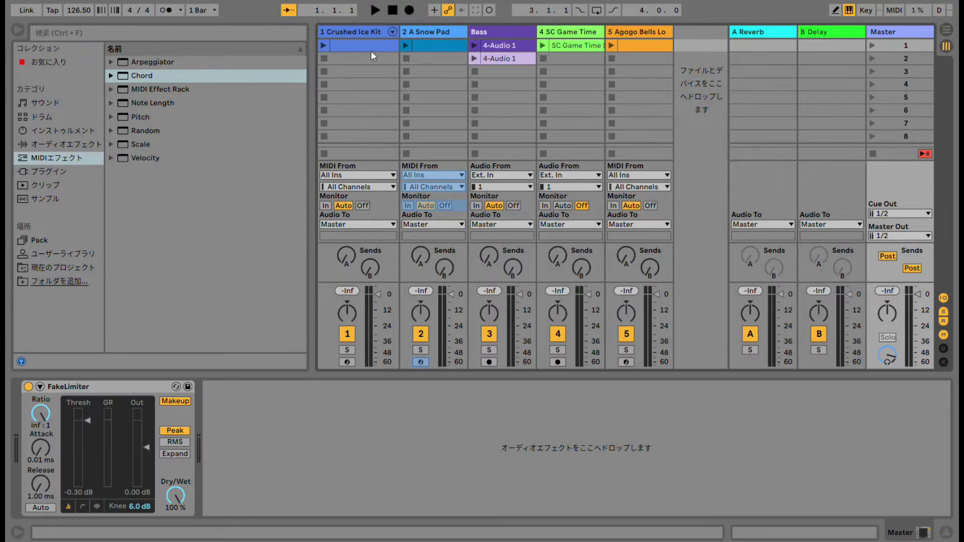
pyautogui.click(368, 30)
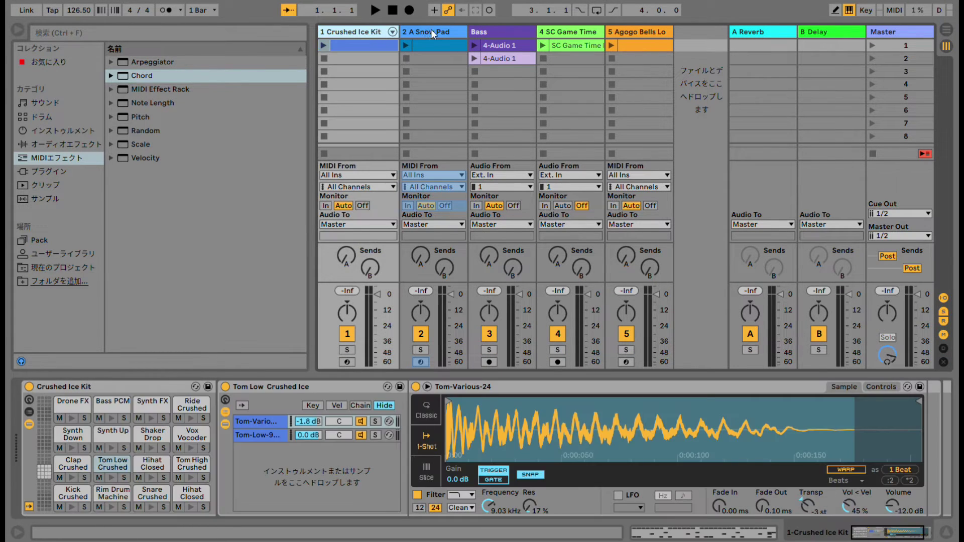
pyautogui.click(431, 29)
pyautogui.click(531, 48)
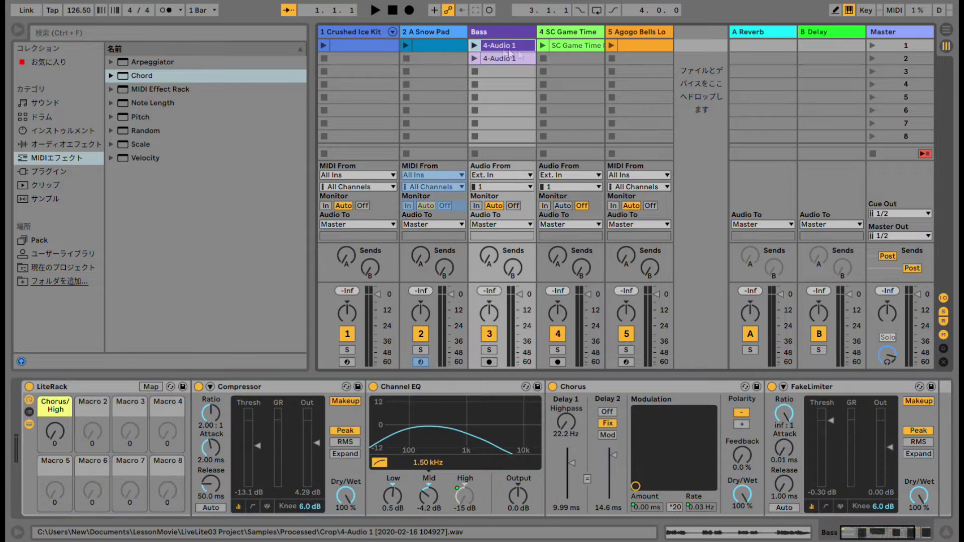
pyautogui.click(641, 50)
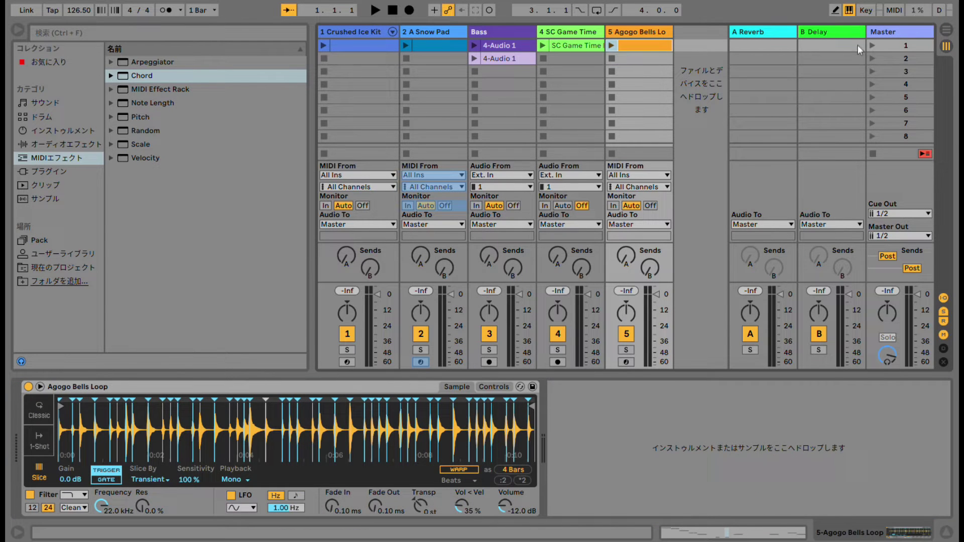
# Step: Select scenes 2 to 5 on the Master track in turn, then select the Master track itself
pyautogui.click(893, 58)
pyautogui.click(893, 72)
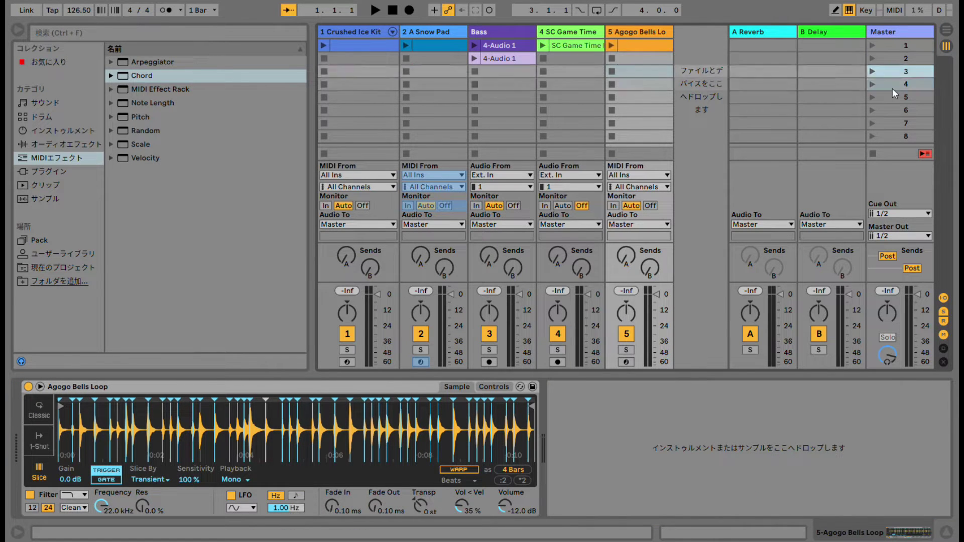
pyautogui.click(893, 87)
pyautogui.click(893, 98)
pyautogui.click(903, 35)
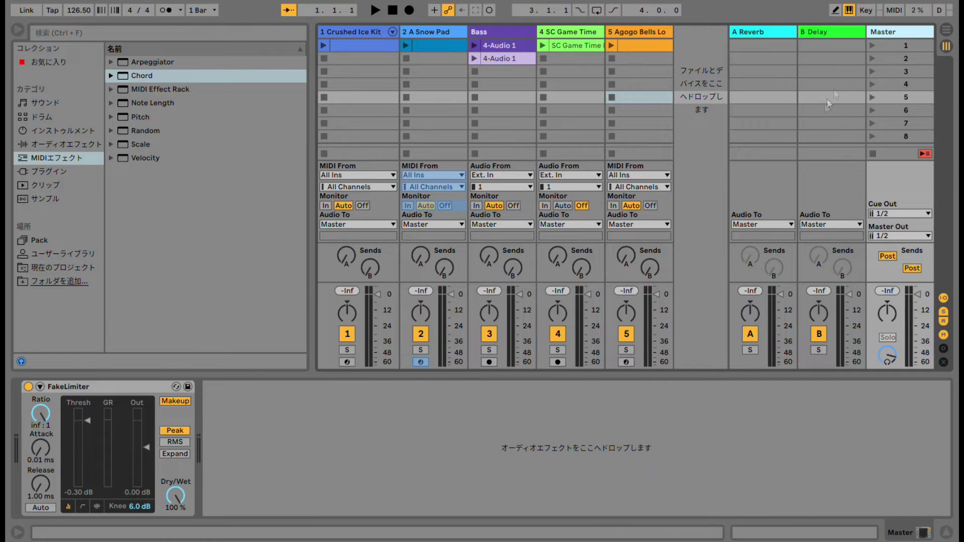
# Step: Switch to Arrangement View and hide the browser to widen the timeline, with the first track in view
pyautogui.click(947, 32)
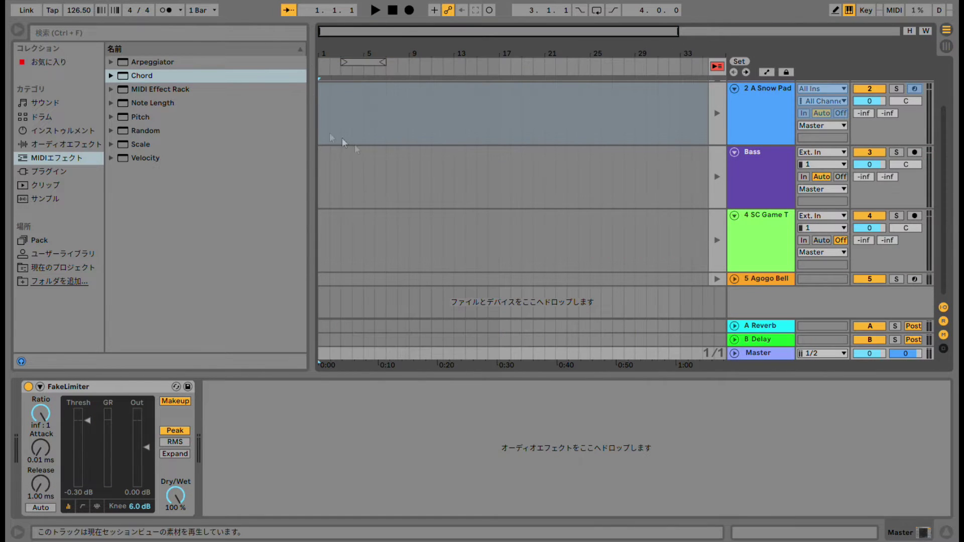
pyautogui.click(23, 29)
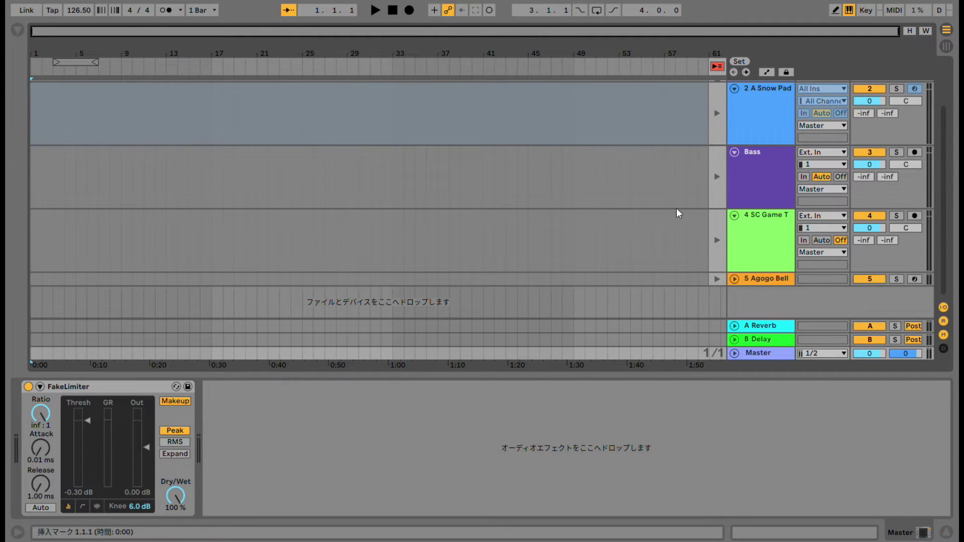
pyautogui.scroll(3, 676, 208)
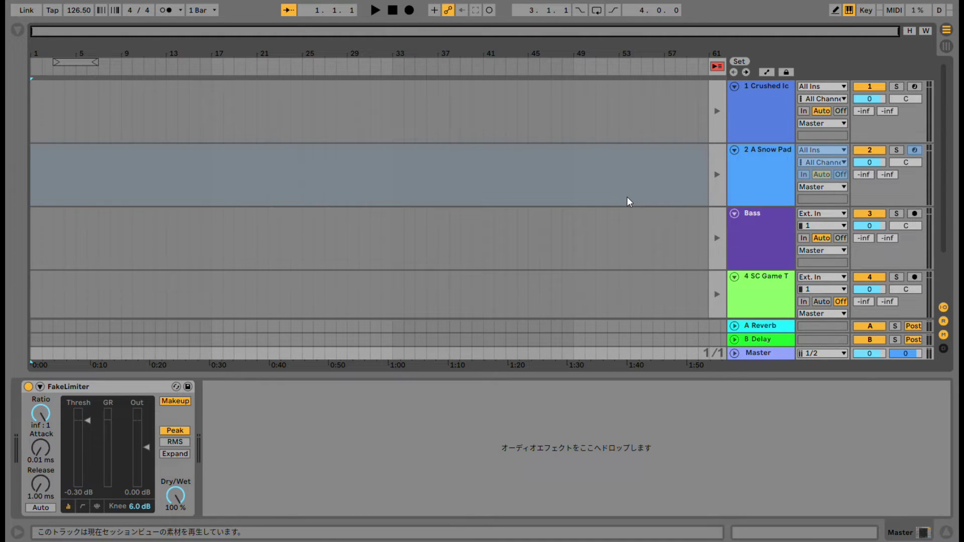
# Step: Toggle back and forth between Session View and Arrangement View, ending in Arrangement View
pyautogui.click(946, 46)
pyautogui.click(946, 30)
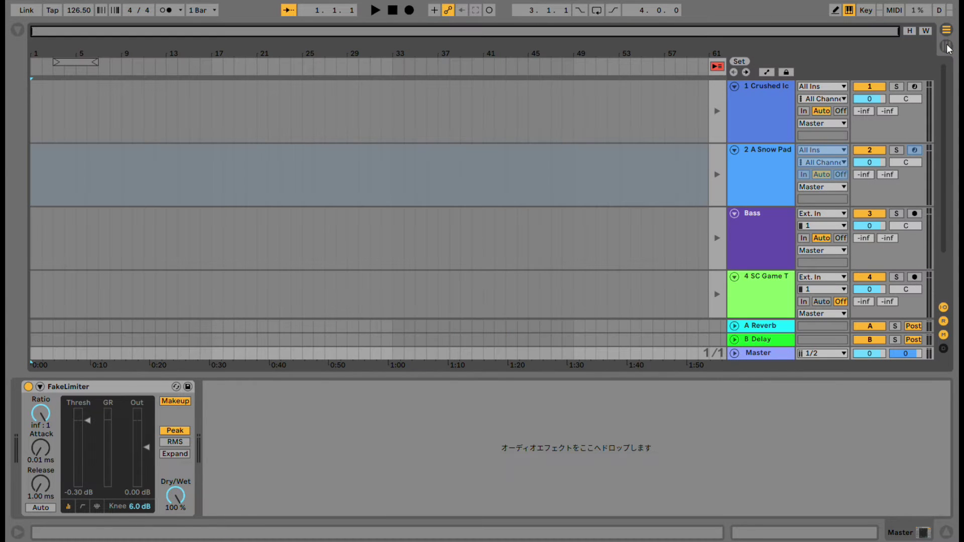
pyautogui.click(947, 47)
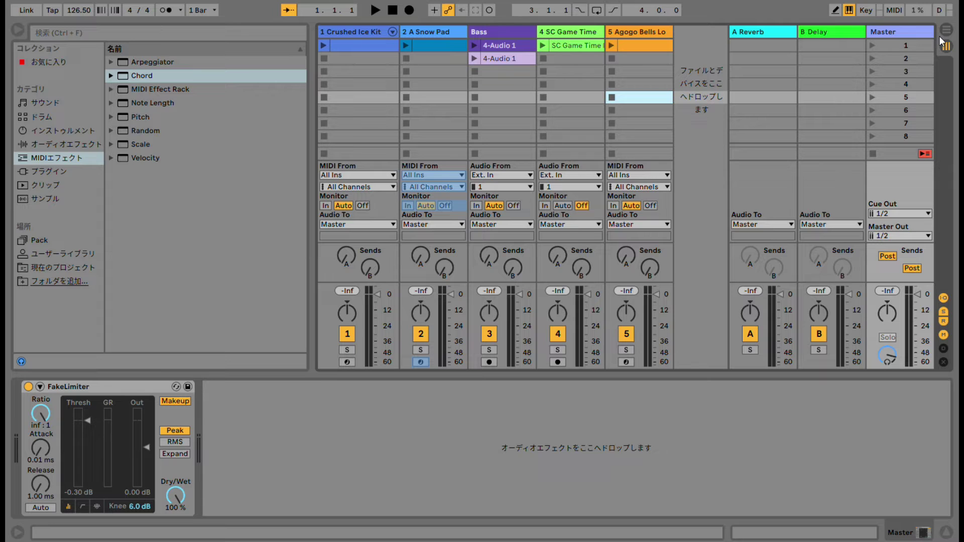
pyautogui.press('Tab')
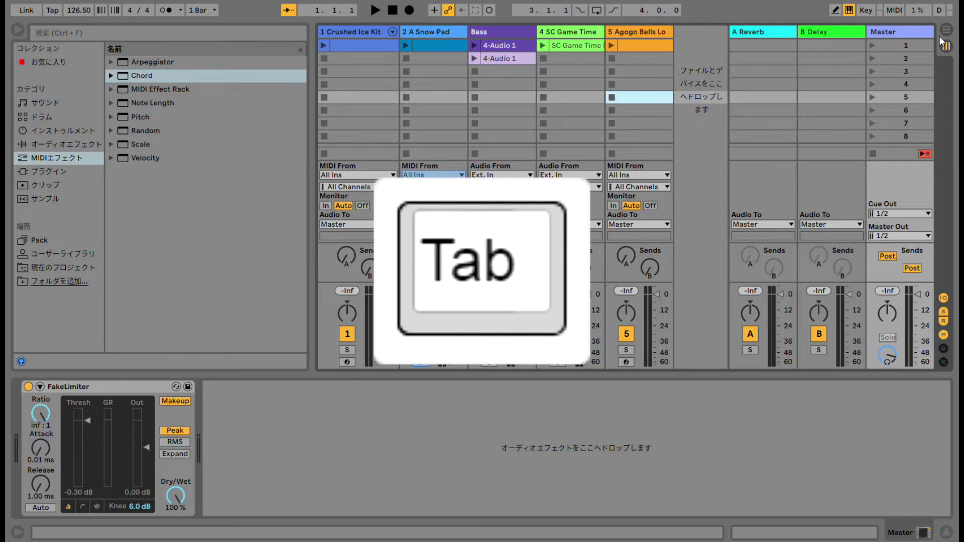
pyautogui.click(946, 30)
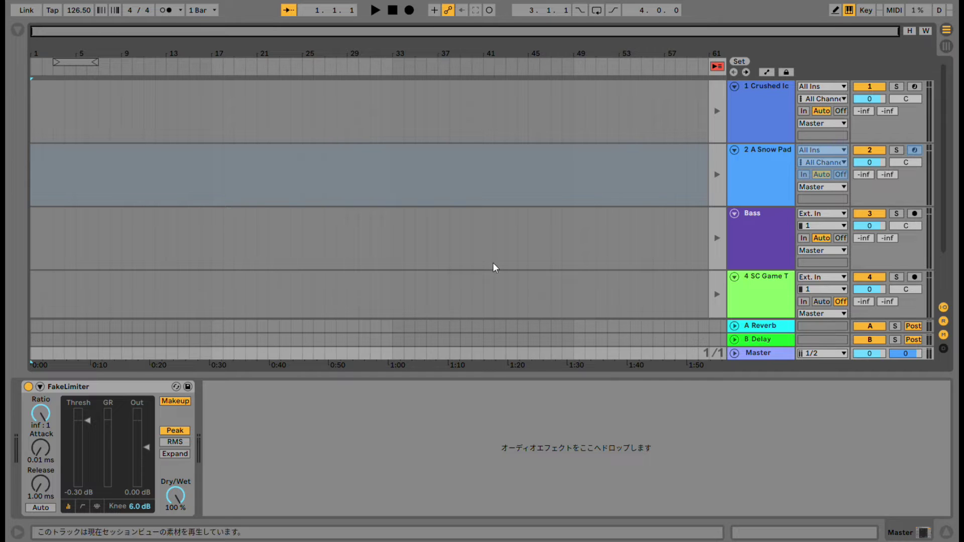
# Step: Transfer all scene 1 clips from Session View into the Arrangement View, starting at bar 5
pyautogui.click(947, 45)
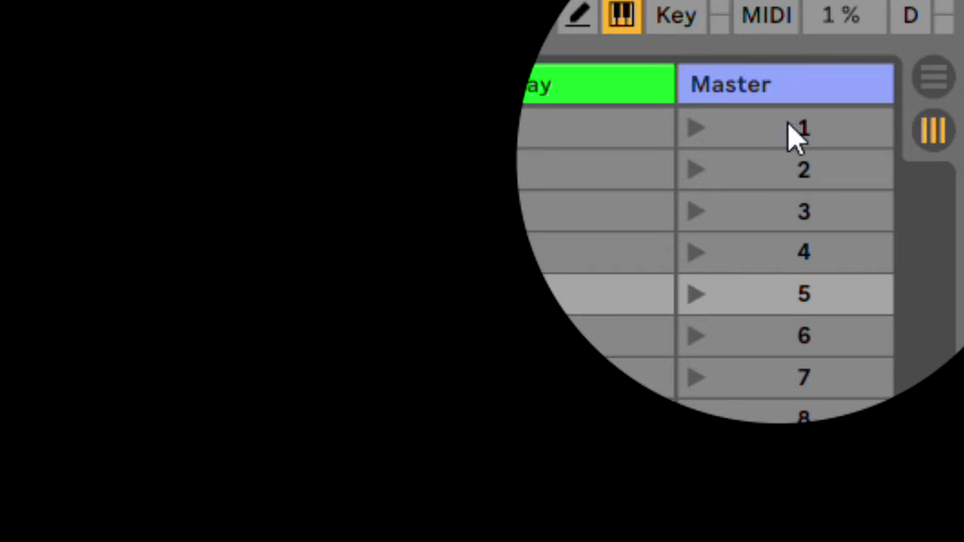
pyautogui.click(788, 125)
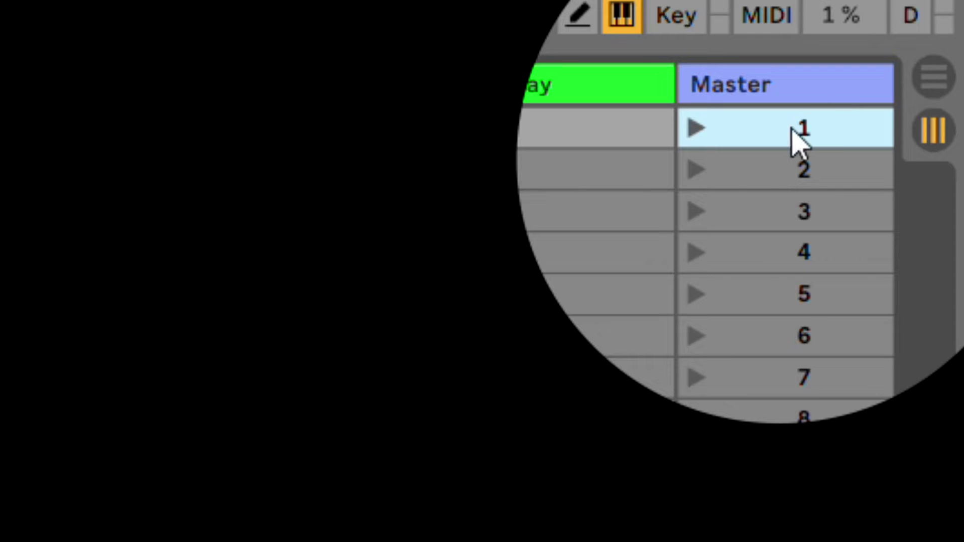
pyautogui.press('Tab')
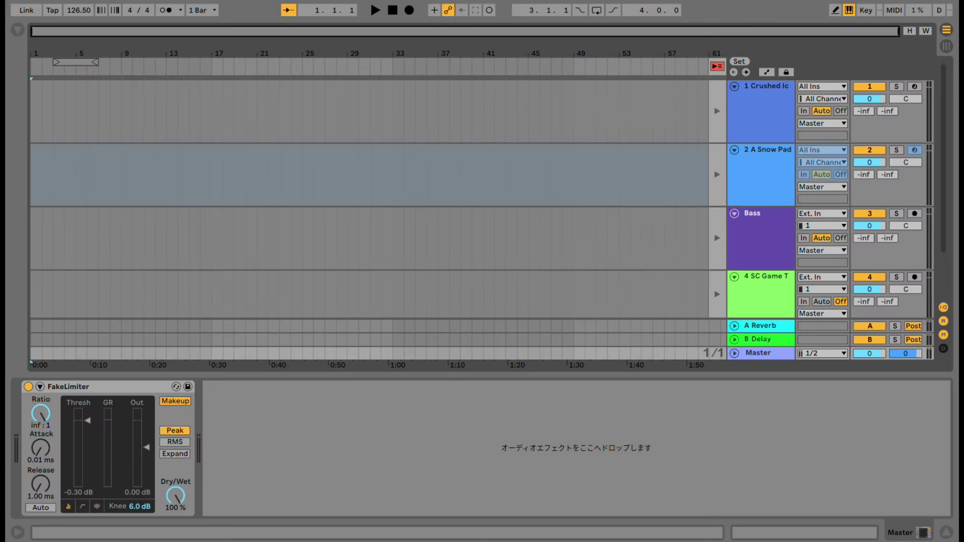
pyautogui.moveTo(417, 236); pyautogui.dragTo(91, 236)
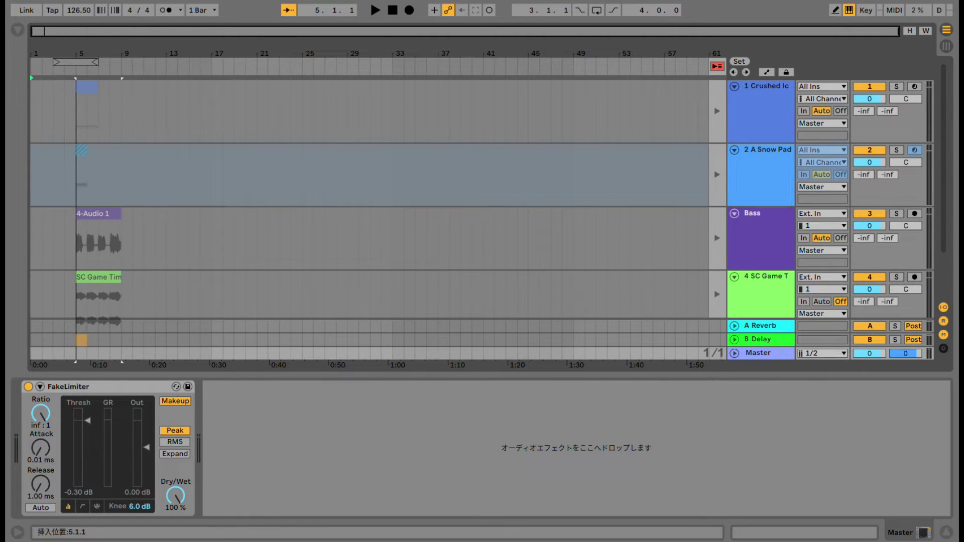
pyautogui.click(73, 100)
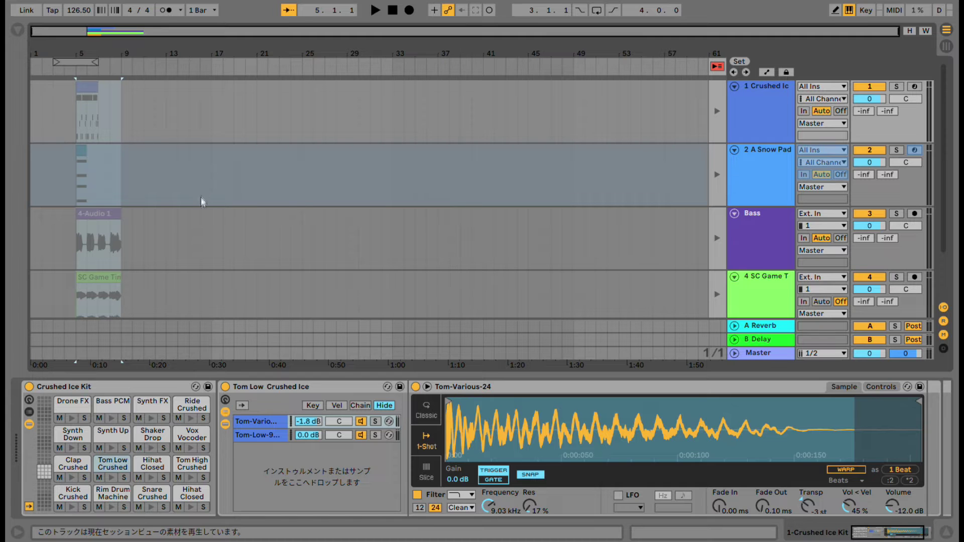
pyautogui.hotkey('ctrl', 'z')
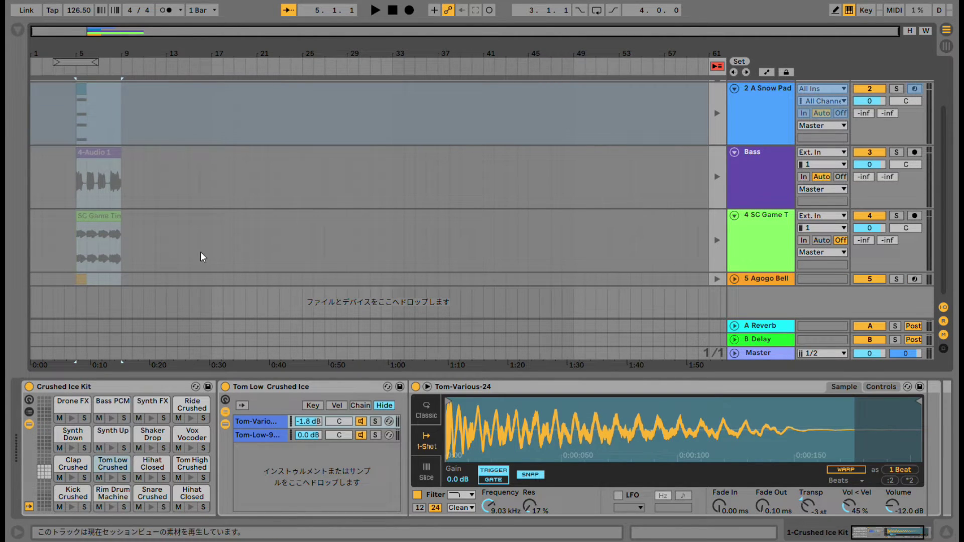
# Step: Transfer the scene 2 Bass clip from Session View onto the Bass track in the Arrangement View at bar 9
pyautogui.click(947, 47)
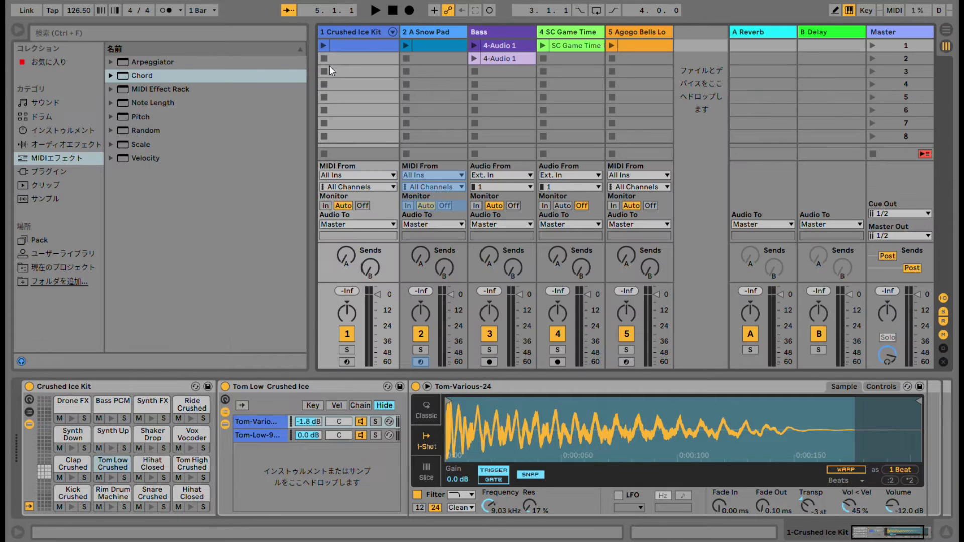
pyautogui.click(499, 58)
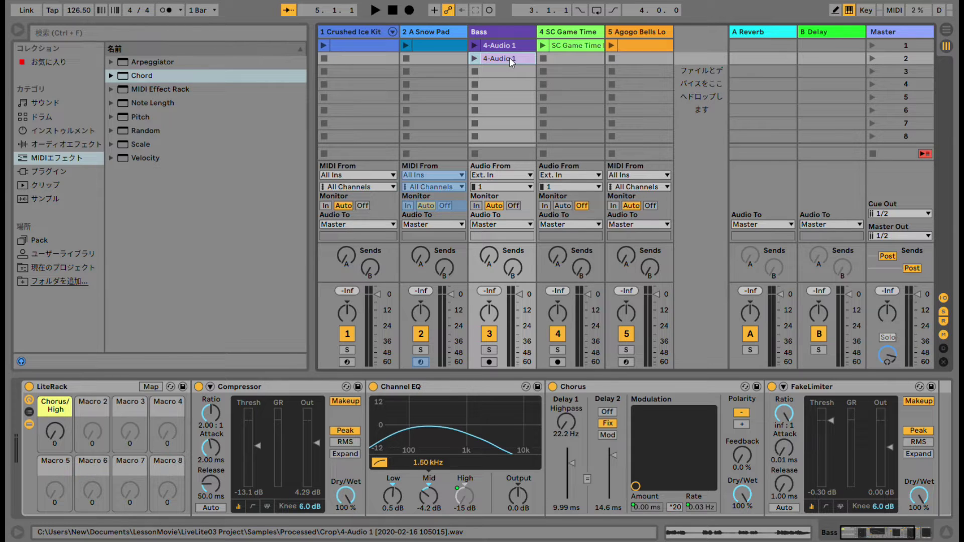
pyautogui.press('Tab')
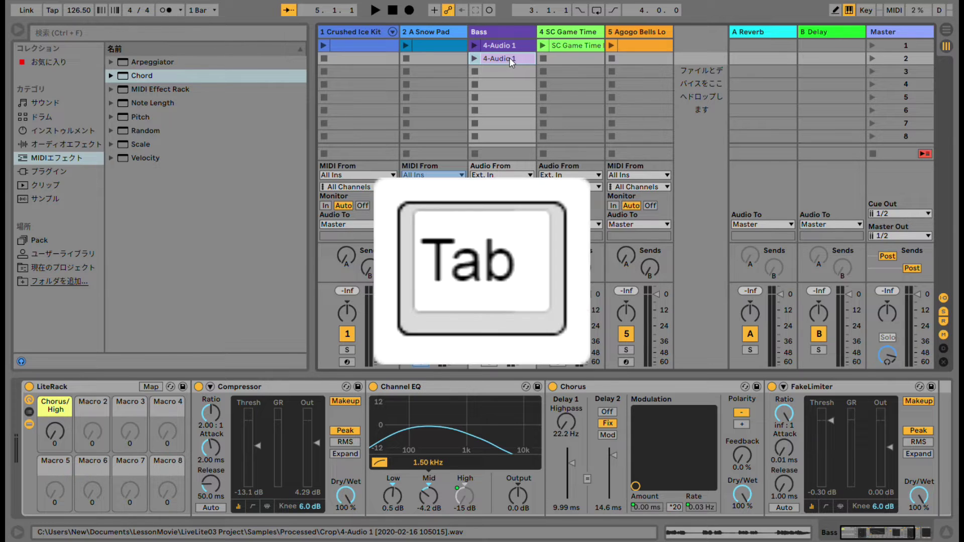
pyautogui.press('Tab')
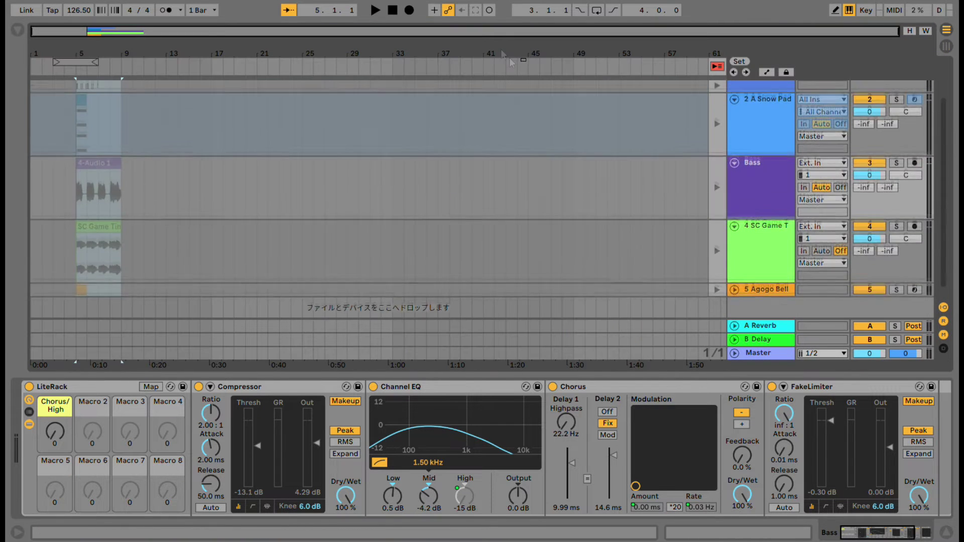
pyautogui.press('Left')
pyautogui.press('Left')
pyautogui.press('Left')
pyautogui.press('Left')
pyautogui.press('Left')
pyautogui.press('Left')
pyautogui.press('Left')
pyautogui.press('Left')
pyautogui.press('Left')
pyautogui.press('Left')
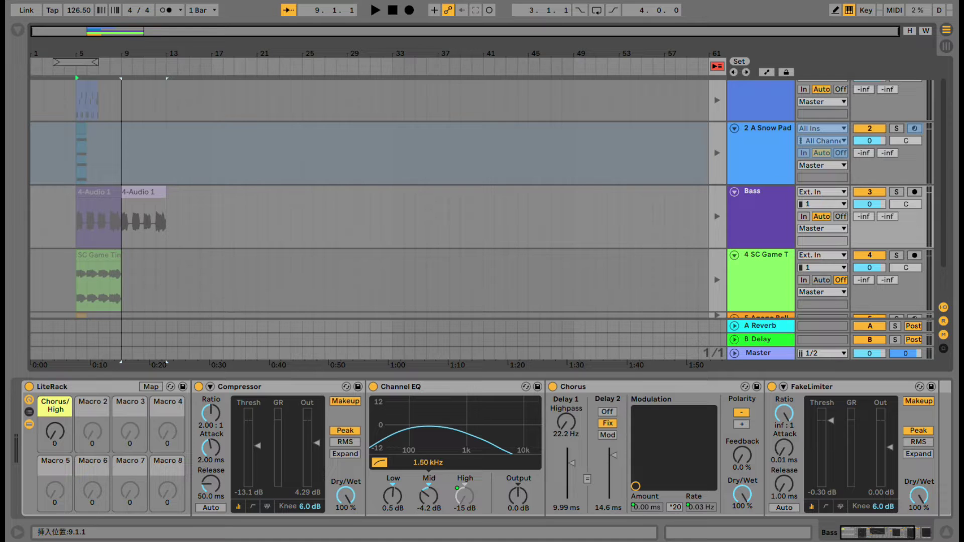
pyautogui.click(129, 233)
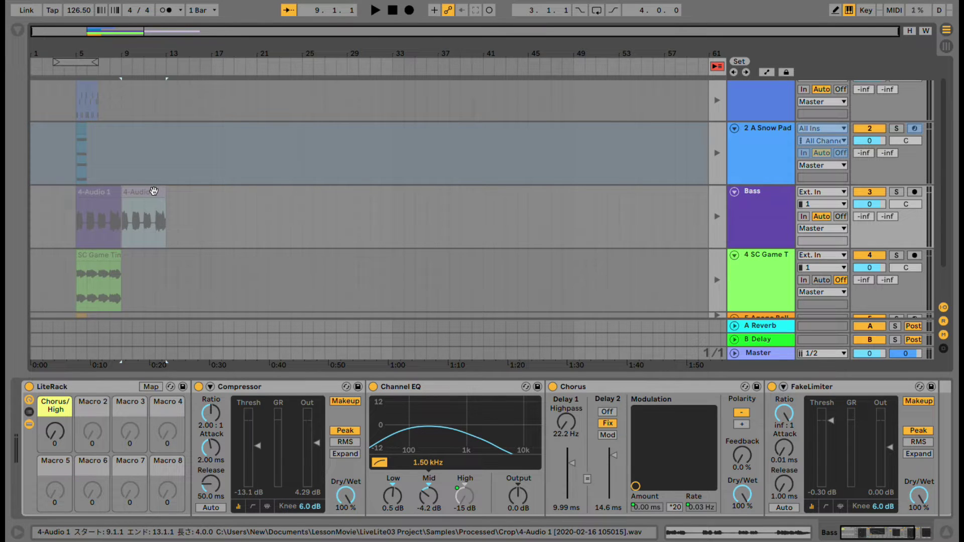
pyautogui.moveTo(154, 190); pyautogui.dragTo(153, 211)
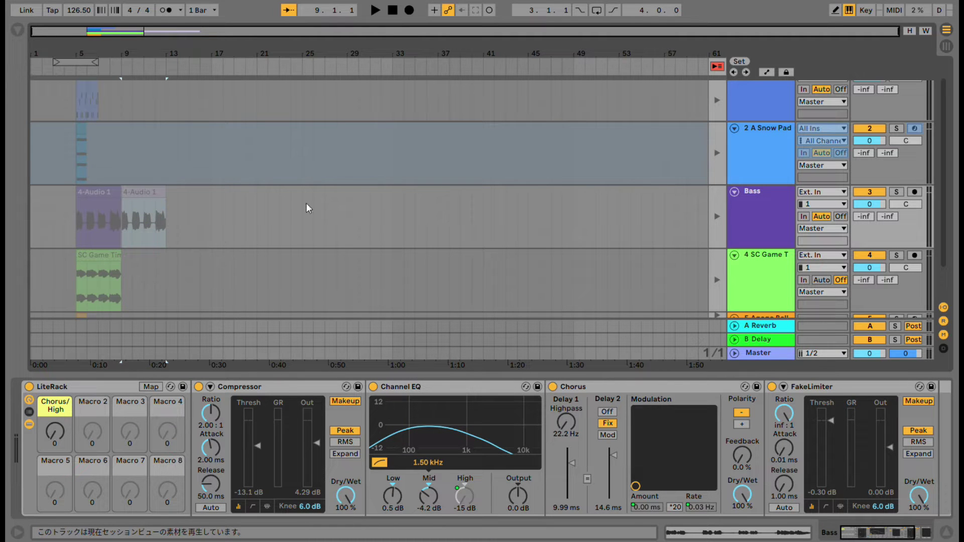
# Step: Transfer the Crushed Ice Kit clip from Session View onto its own Arrangement track at bar 13
pyautogui.press('Tab')
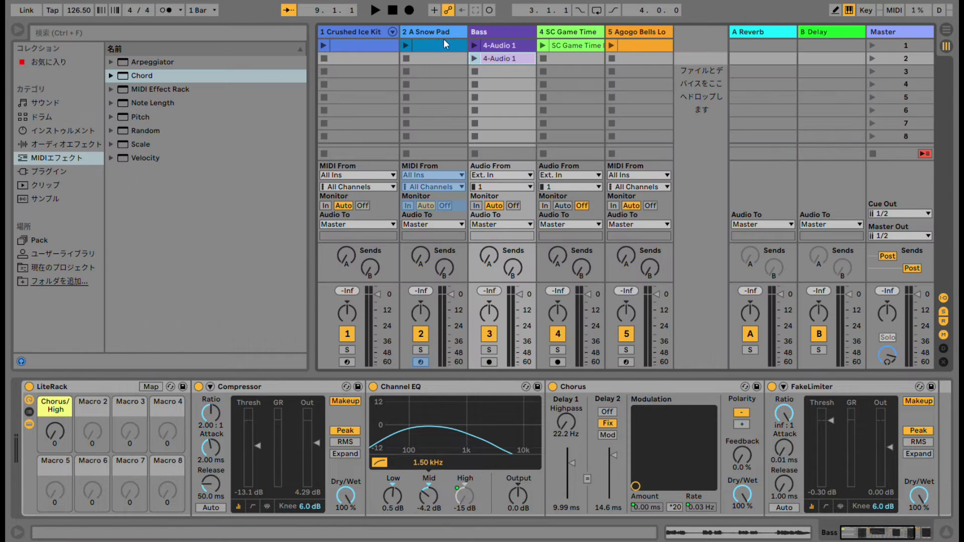
pyautogui.click(348, 47)
pyautogui.press('Tab')
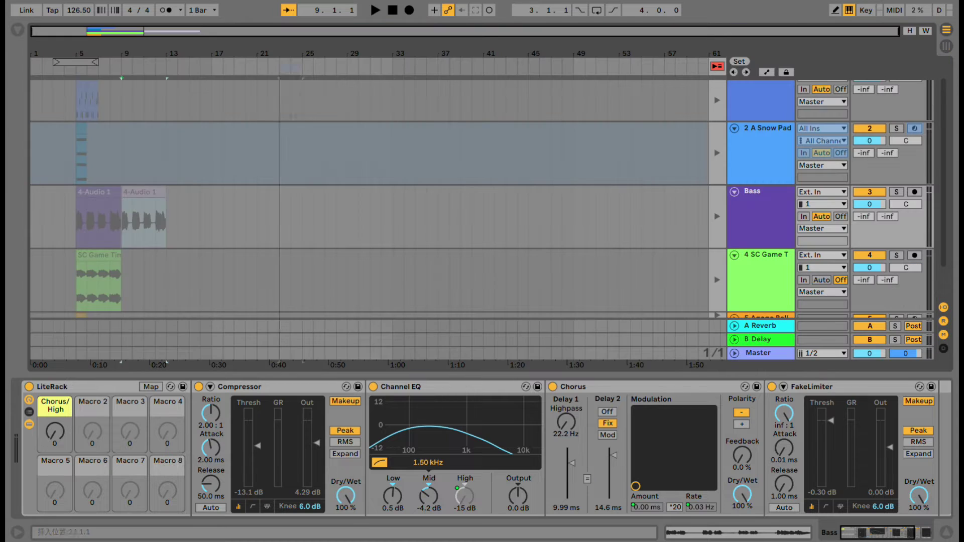
pyautogui.click(166, 151)
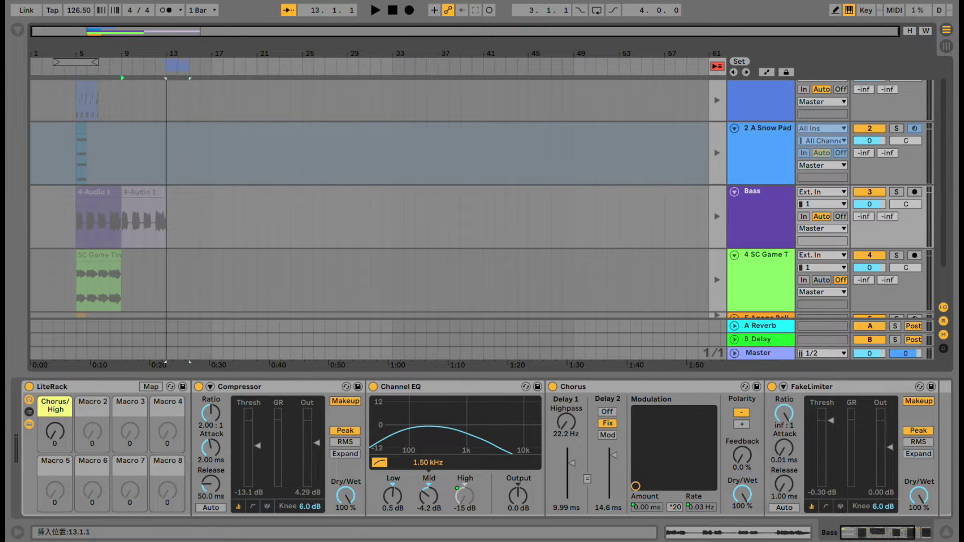
pyautogui.hotkey('ctrl', 'v')
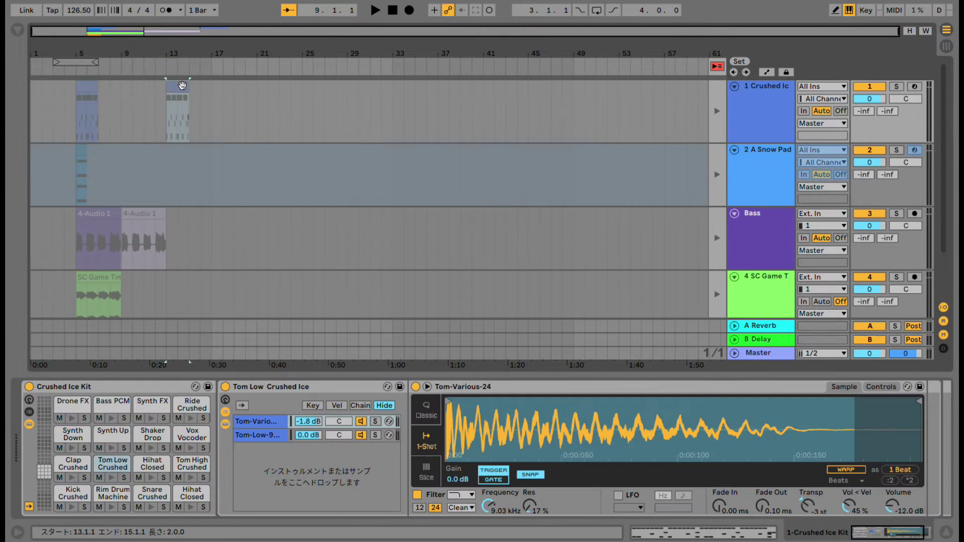
pyautogui.click(763, 138)
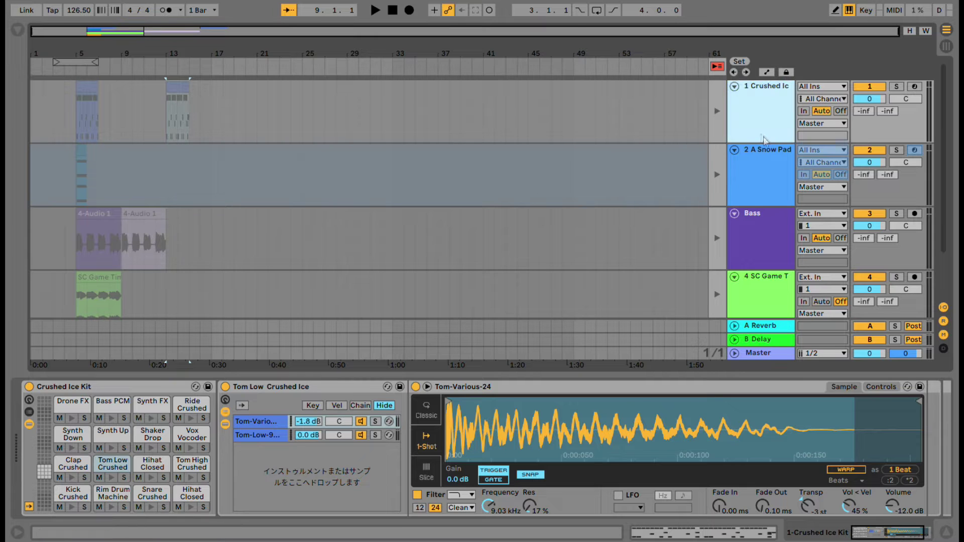
# Step: Delete the extra Crushed Ice Kit clip at bar 13 in the Arrangement View and put the insert marker at bar 7
pyautogui.press('Tab')
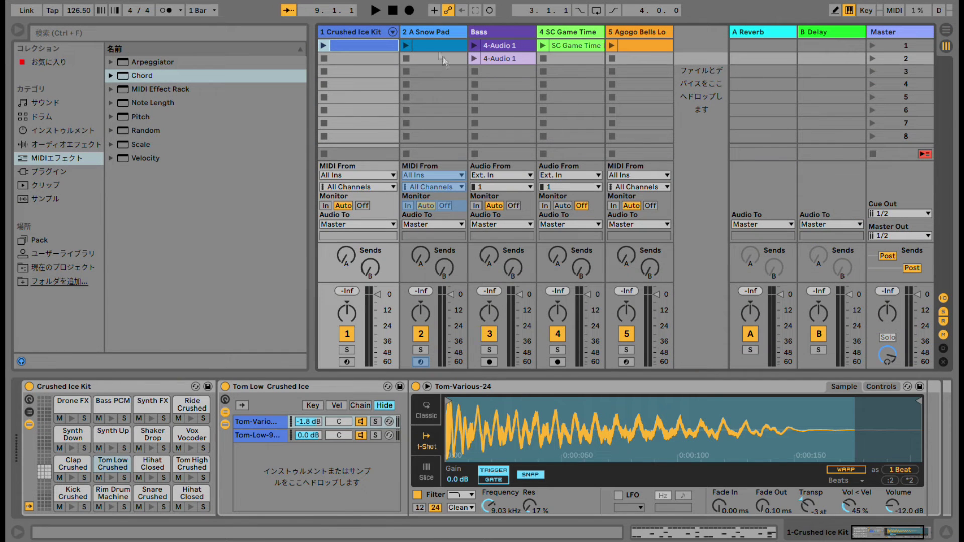
pyautogui.press('Tab')
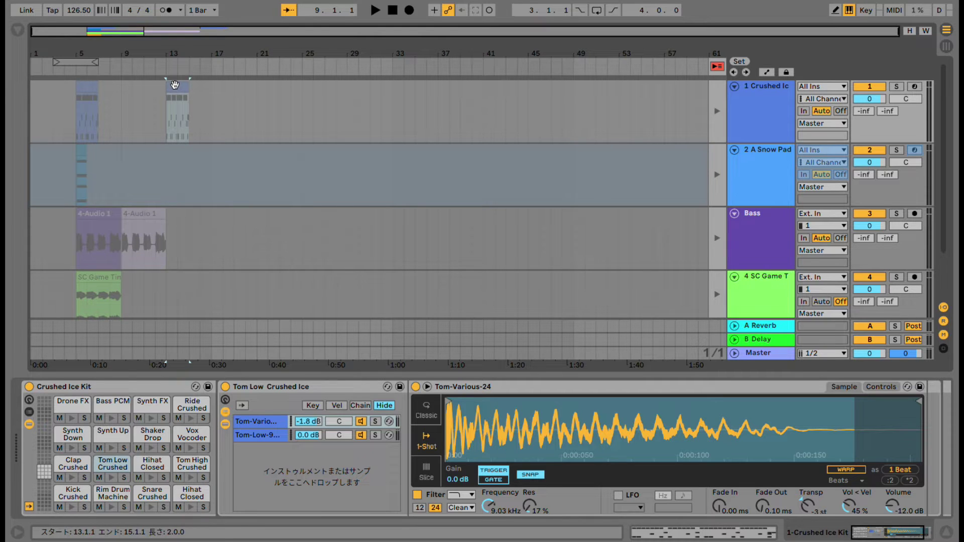
pyautogui.press('Delete')
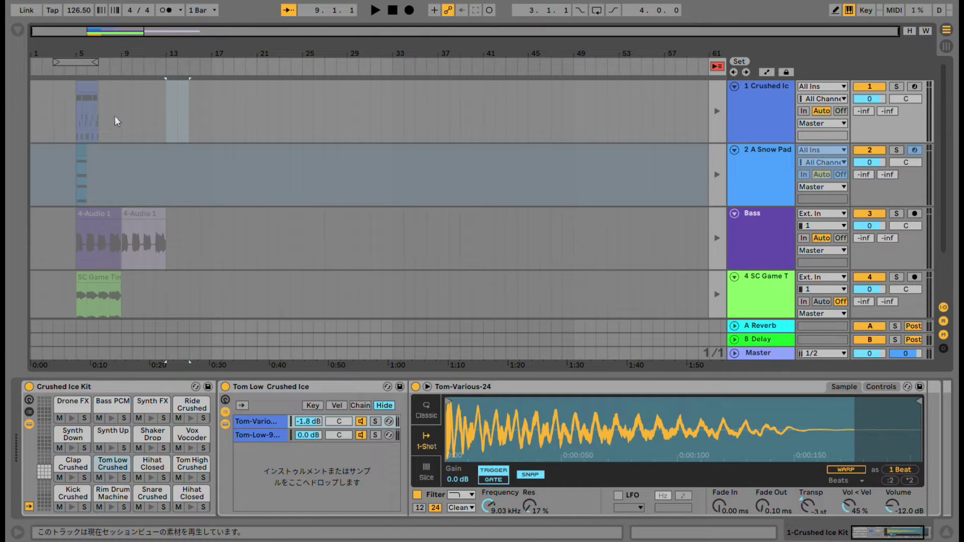
pyautogui.click(98, 126)
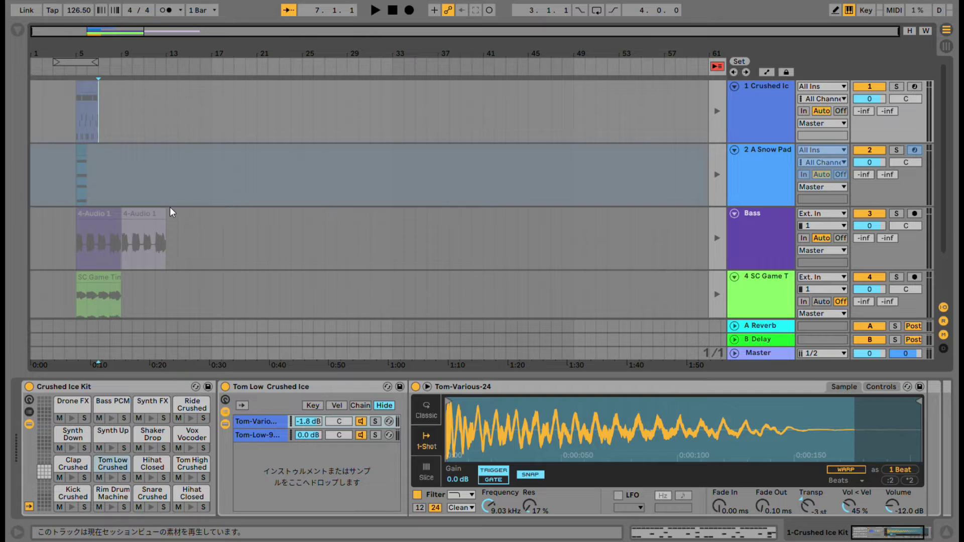
pyautogui.scroll(-4, 257, 275)
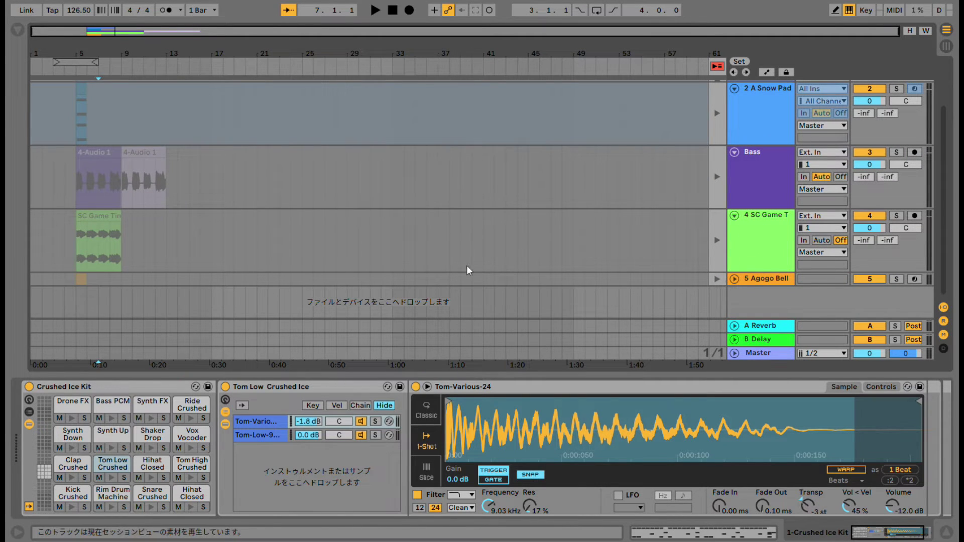
pyautogui.scroll(4, 632, 197)
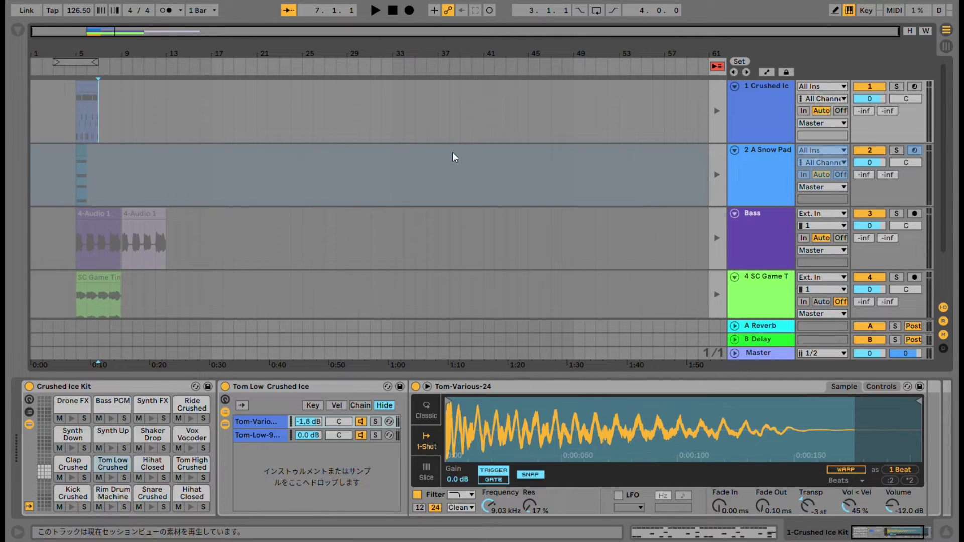
pyautogui.press('Tab')
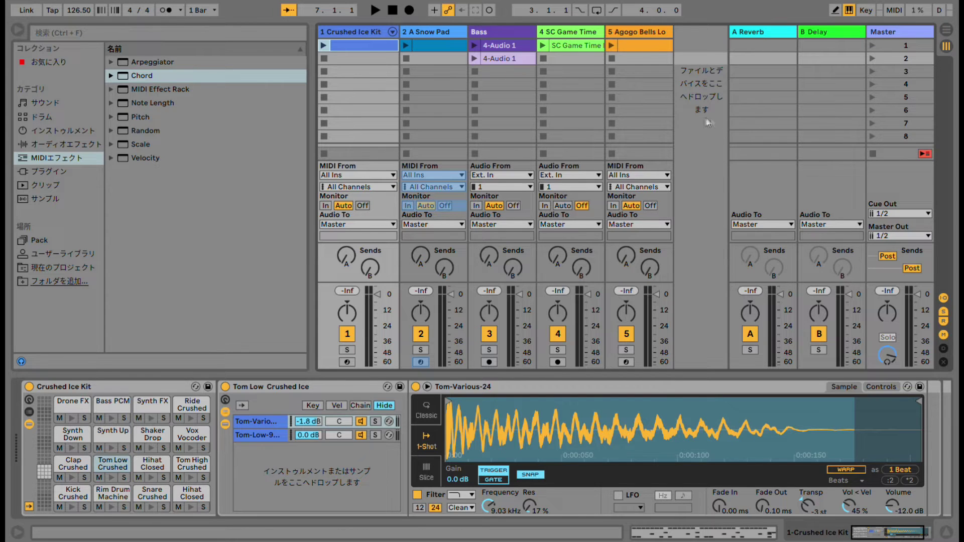
pyautogui.press('Tab')
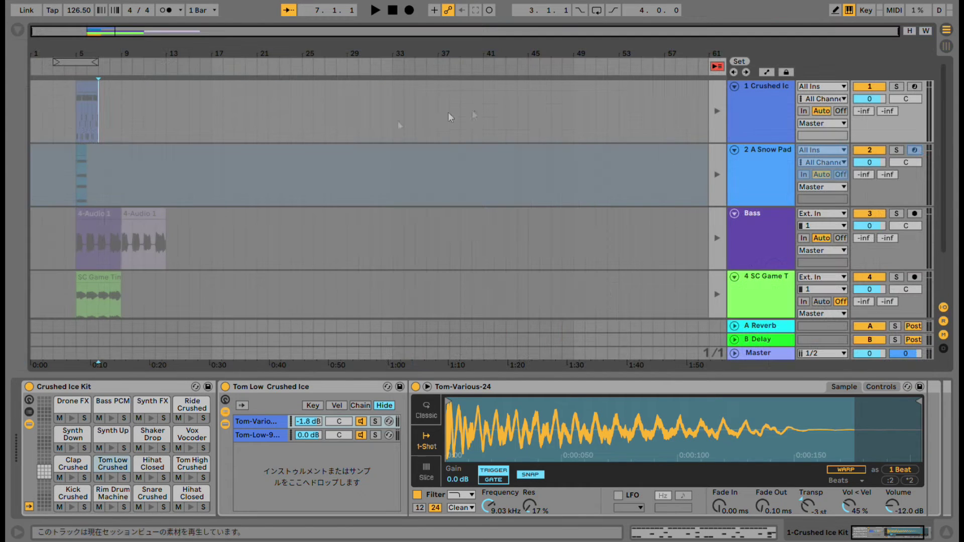
# Step: Delete the second Bass clip at bar 9 from the Arrangement View
pyautogui.click(145, 211)
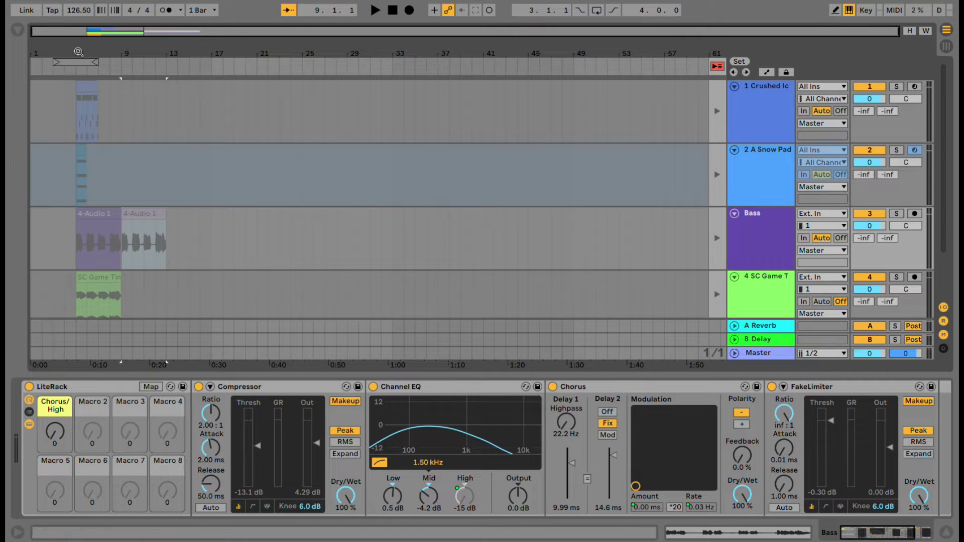
pyautogui.moveTo(78, 53)
pyautogui.mouseDown()
pyautogui.moveTo(78, 61)
pyautogui.moveTo(185, 52)
pyautogui.mouseUp()
pyautogui.click(301, 216)
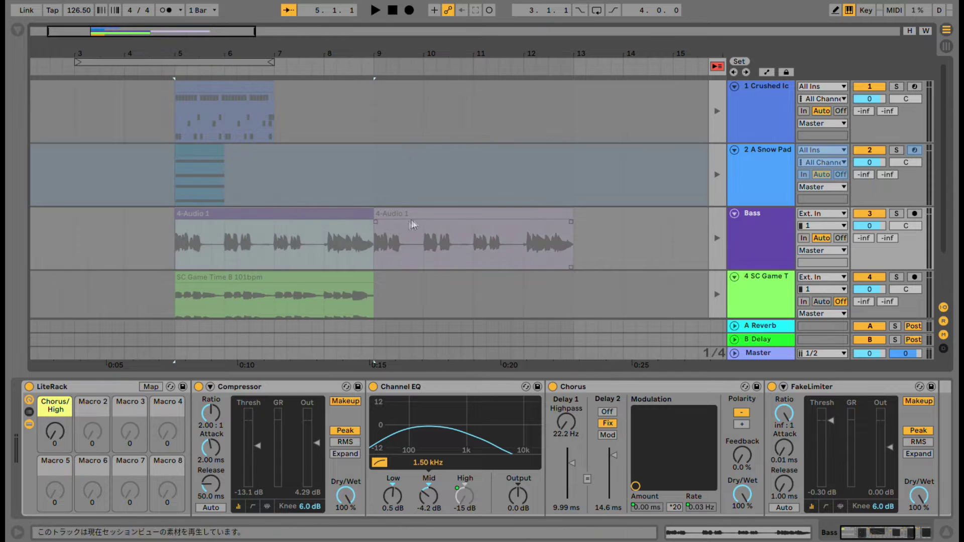
pyautogui.click(408, 215)
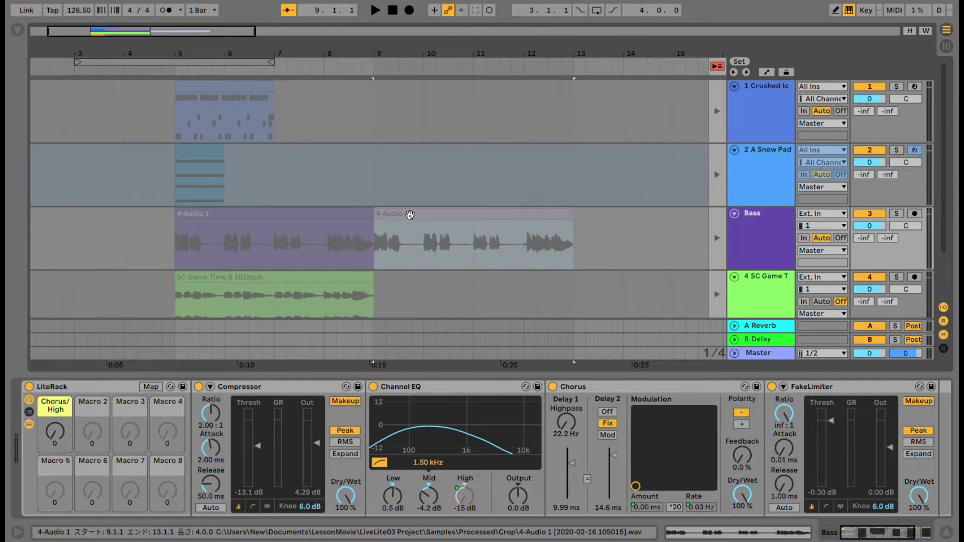
pyautogui.press('Delete')
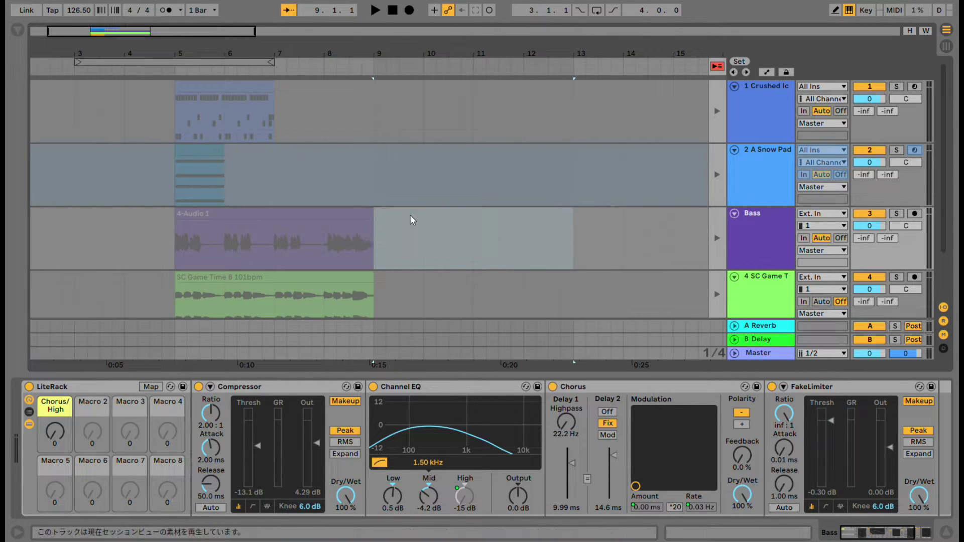
# Step: Select the Bass clip at bar 5, followed by the SC Game Time clip on the track below it
pyautogui.click(310, 217)
pyautogui.click(309, 212)
pyautogui.scroll(-2, 310, 213)
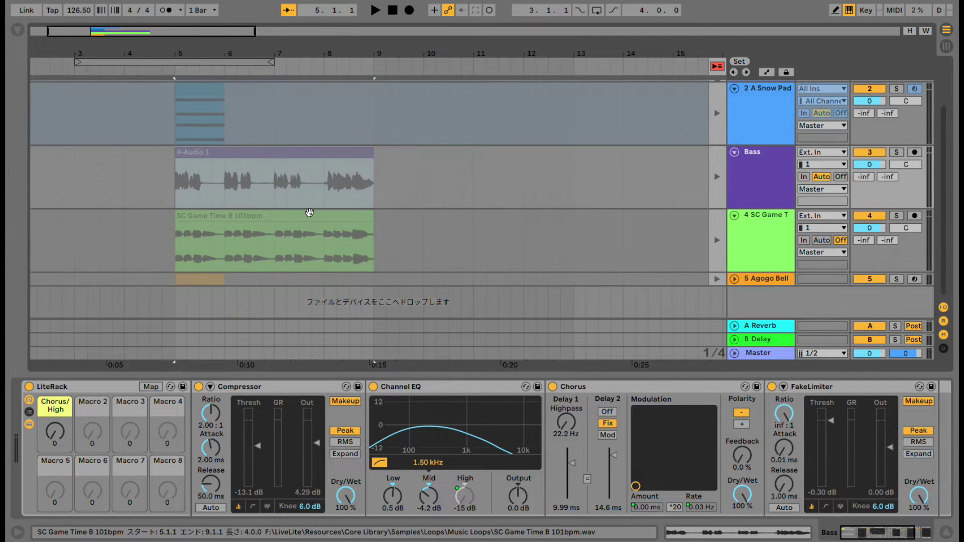
pyautogui.click(313, 212)
pyautogui.click(314, 210)
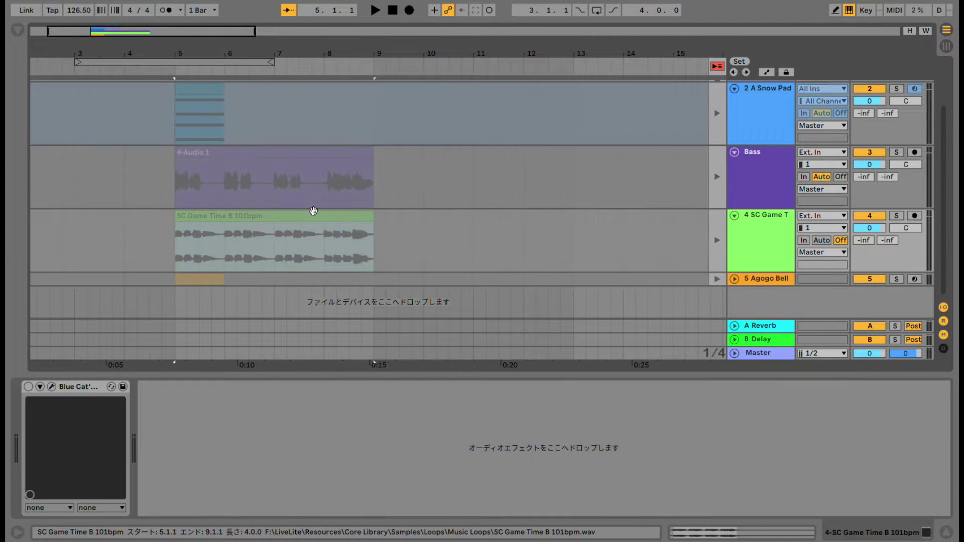
# Step: Unfold the Agogo Bells track in the Arrangement View and select its clip at bar 5
pyautogui.click(745, 279)
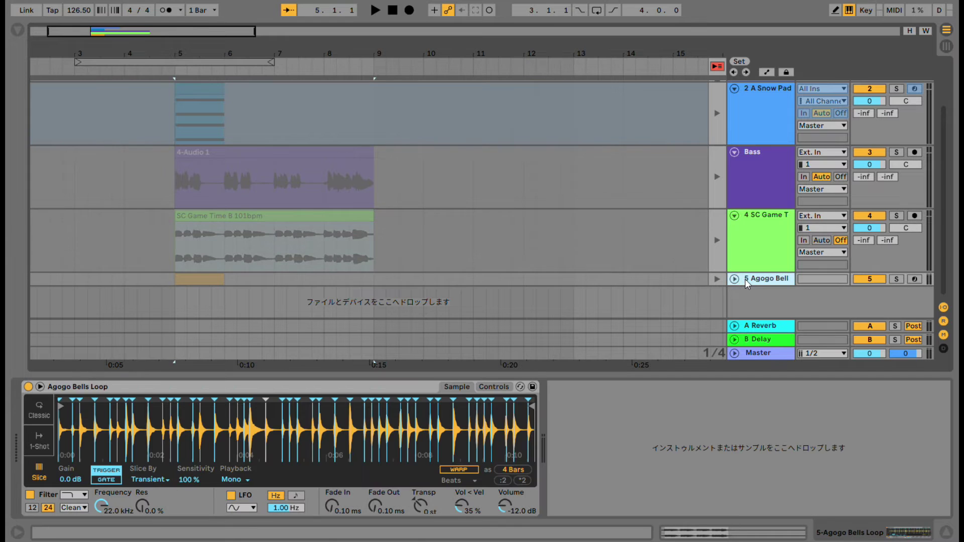
pyautogui.click(735, 280)
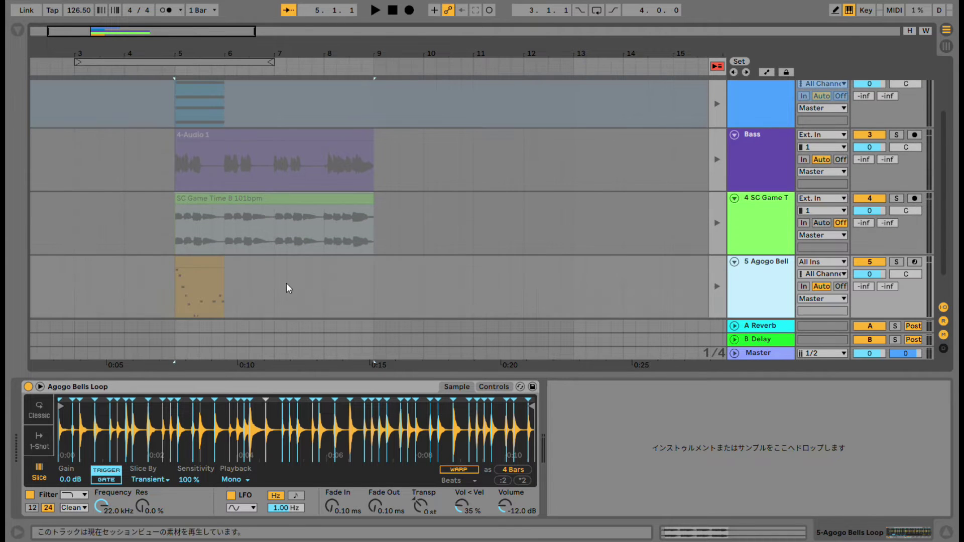
pyautogui.scroll(-2, 188, 283)
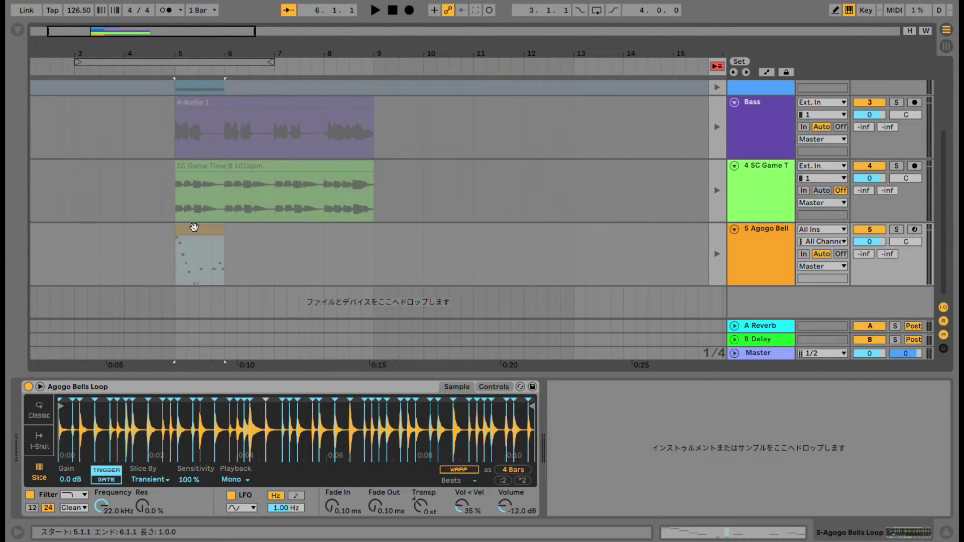
# Step: Duplicate the Crushed Ice Kit clip at bar 5 so a second copy starts at bar 7
pyautogui.click(194, 236)
pyautogui.scroll(3, 243, 273)
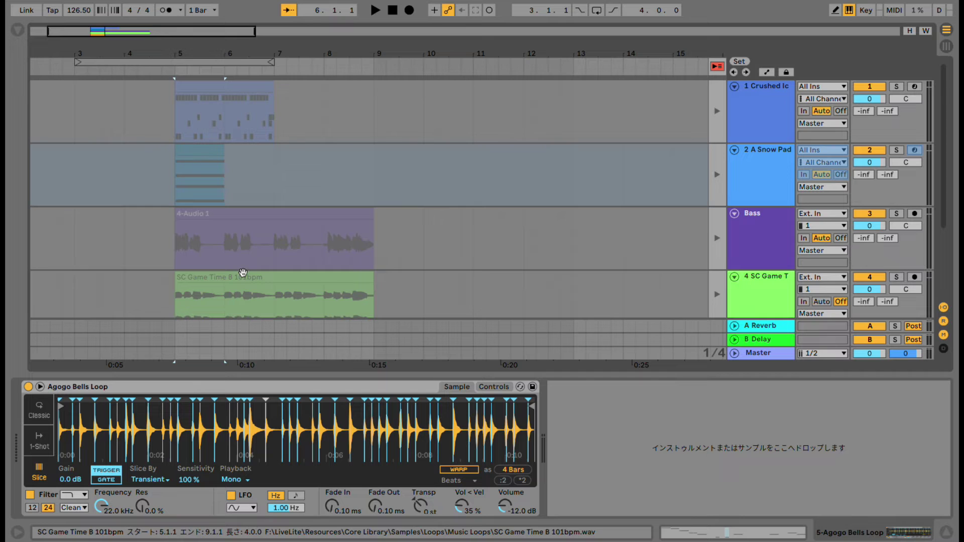
pyautogui.click(214, 85)
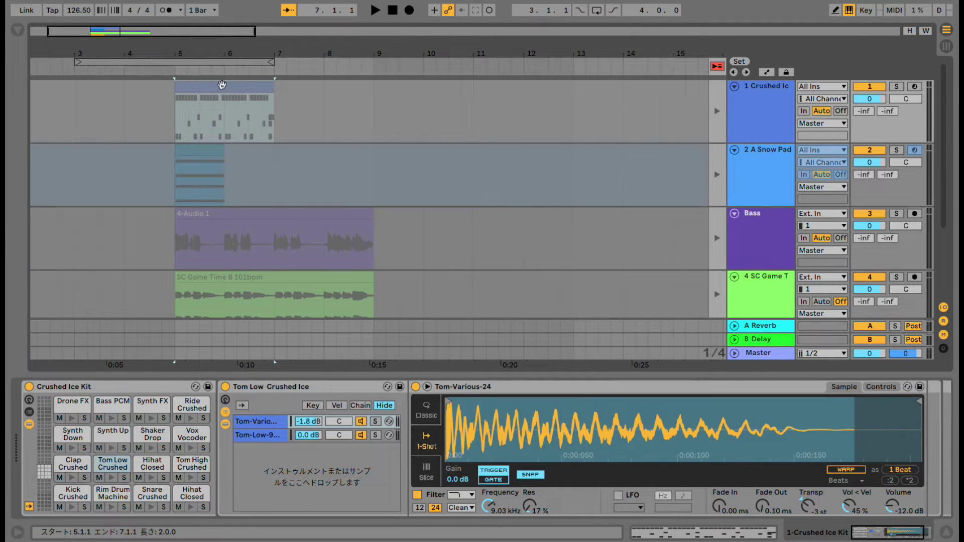
pyautogui.click(772, 111)
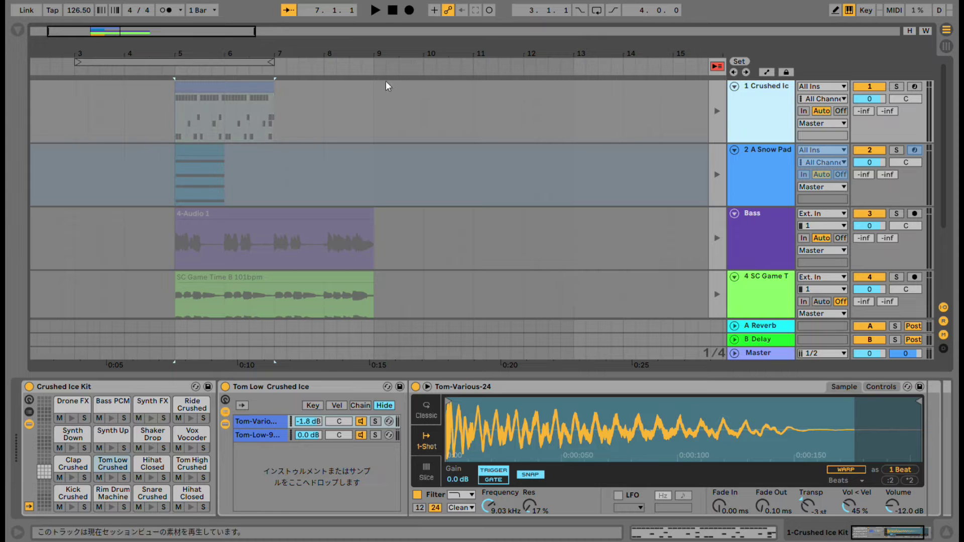
pyautogui.click(227, 89)
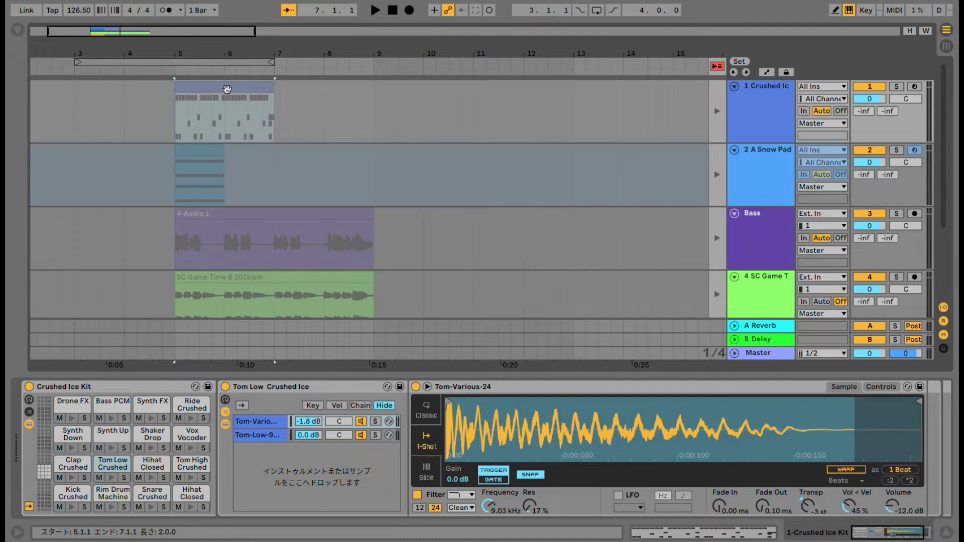
pyautogui.click(282, 107)
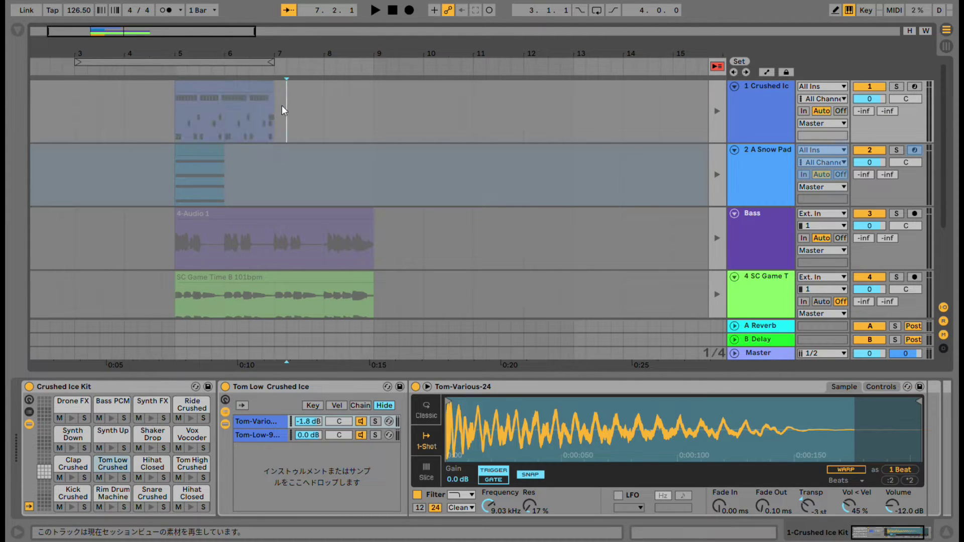
pyautogui.moveTo(275, 109); pyautogui.dragTo(370, 117)
pyautogui.press('Left')
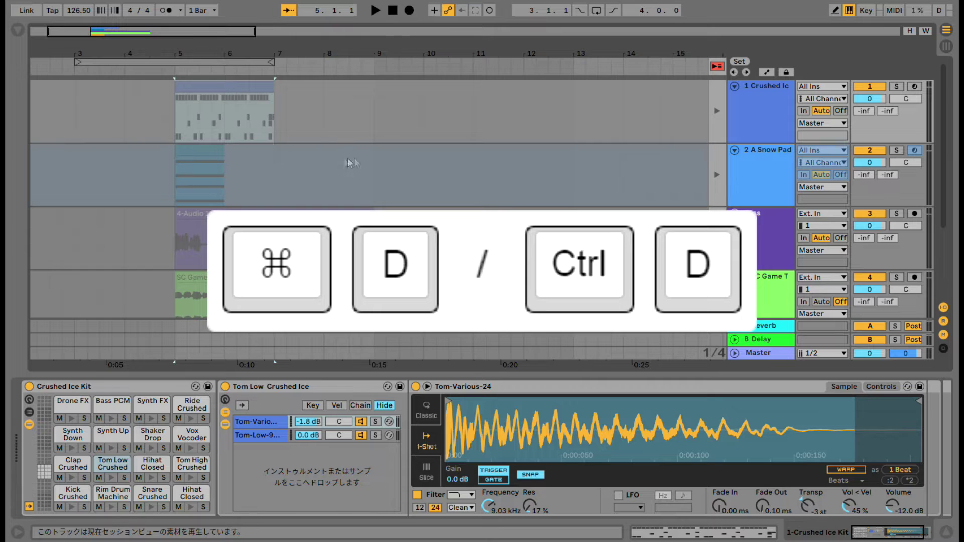
pyautogui.hotkey('ctrl', 'd')
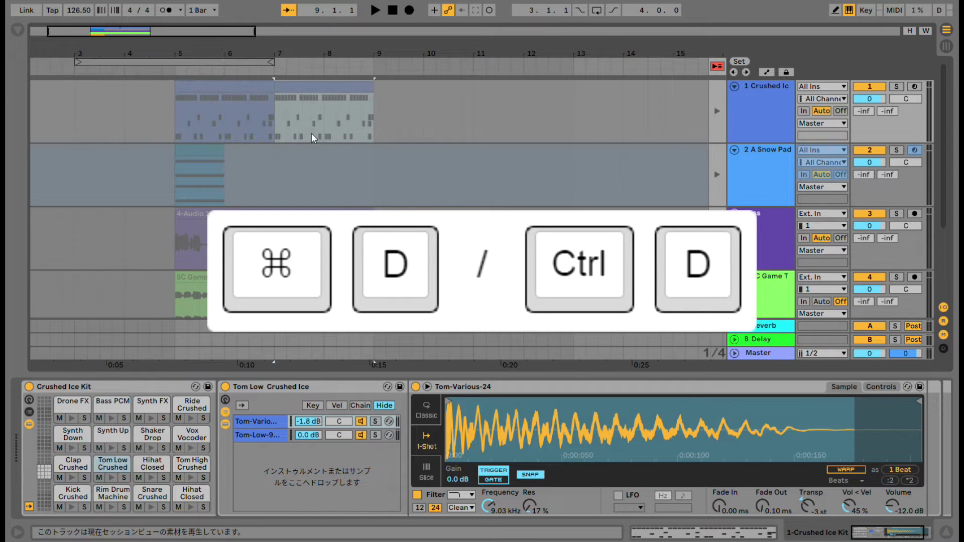
# Step: Duplicate the one-bar A Snow Pad clip at bar 5 until its copies fill bars 5 through 8
pyautogui.click(200, 149)
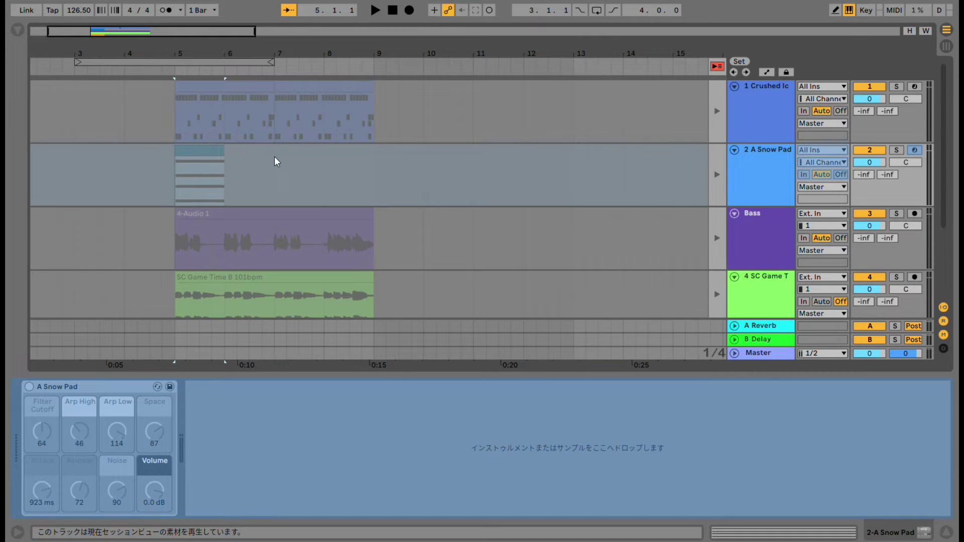
pyautogui.hotkey('ctrl', 'd')
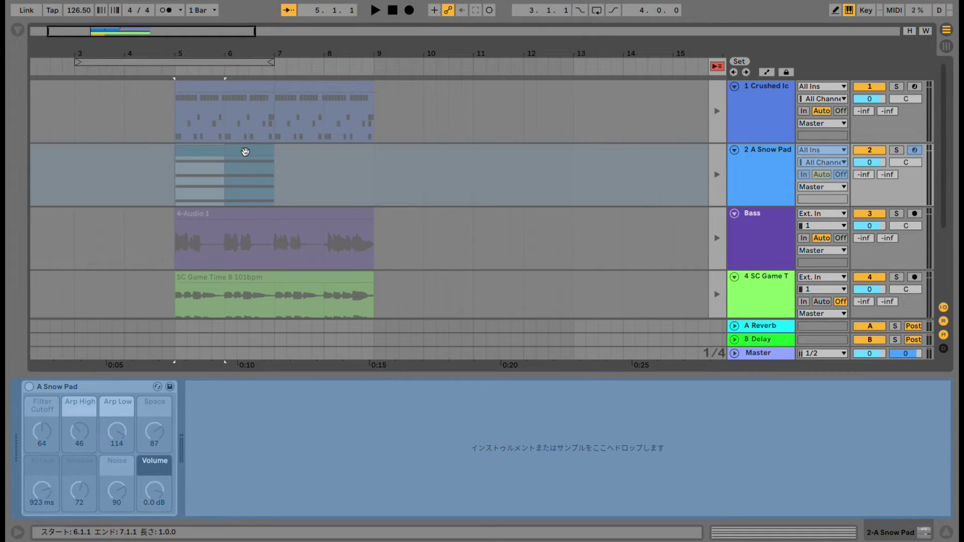
pyautogui.hotkey('ctrl', 'd')
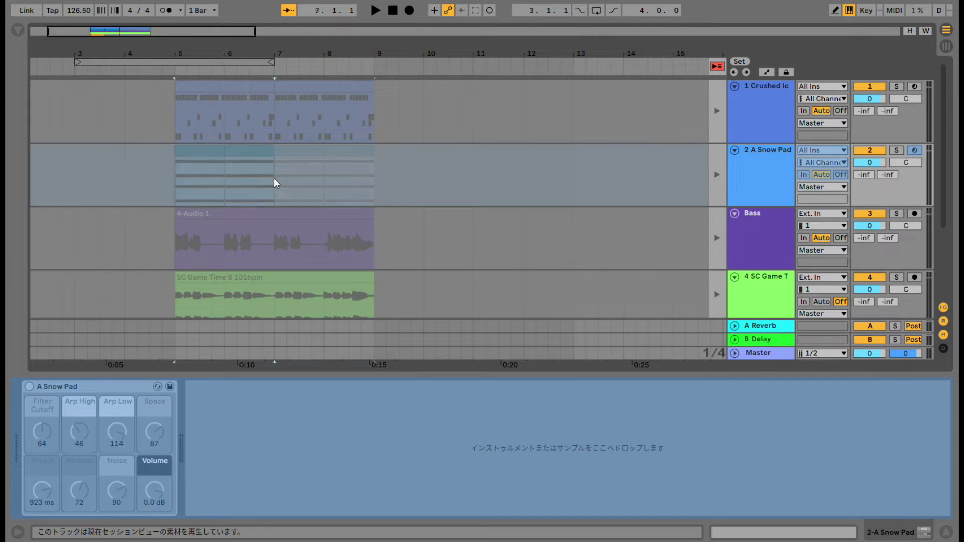
pyautogui.hotkey('ctrl', 'd')
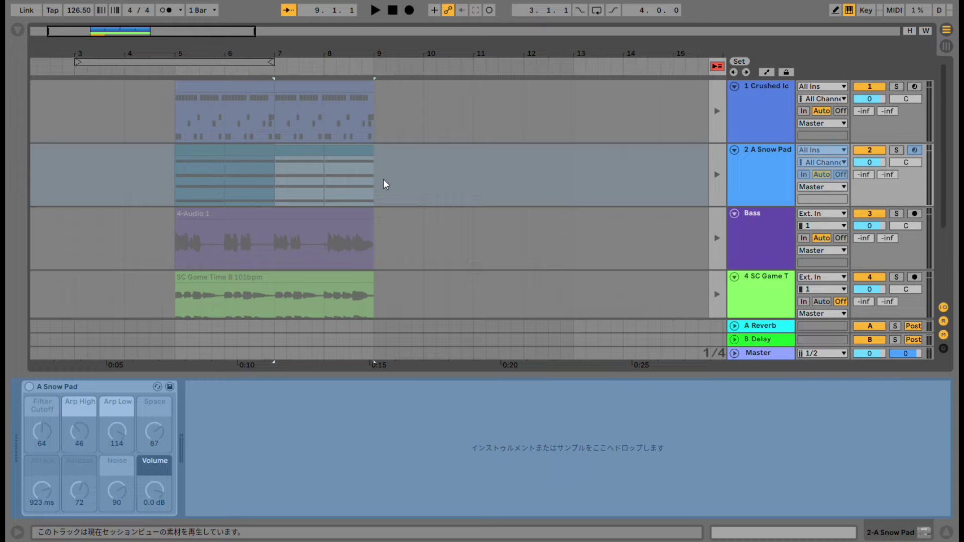
# Step: Duplicate the one-bar Agogo Bells clip at bar 5 three times to fill bars 5 through 8
pyautogui.scroll(-5, 384, 184)
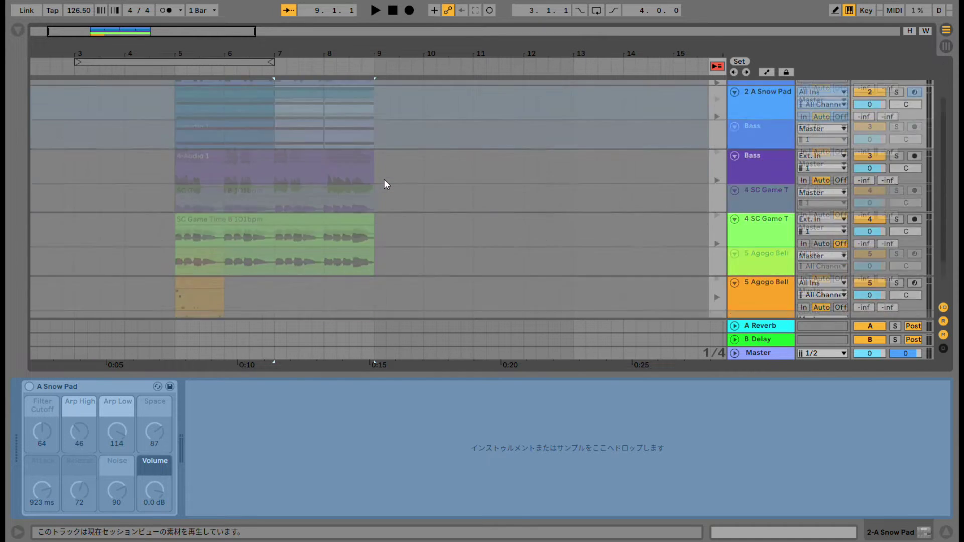
pyautogui.click(200, 228)
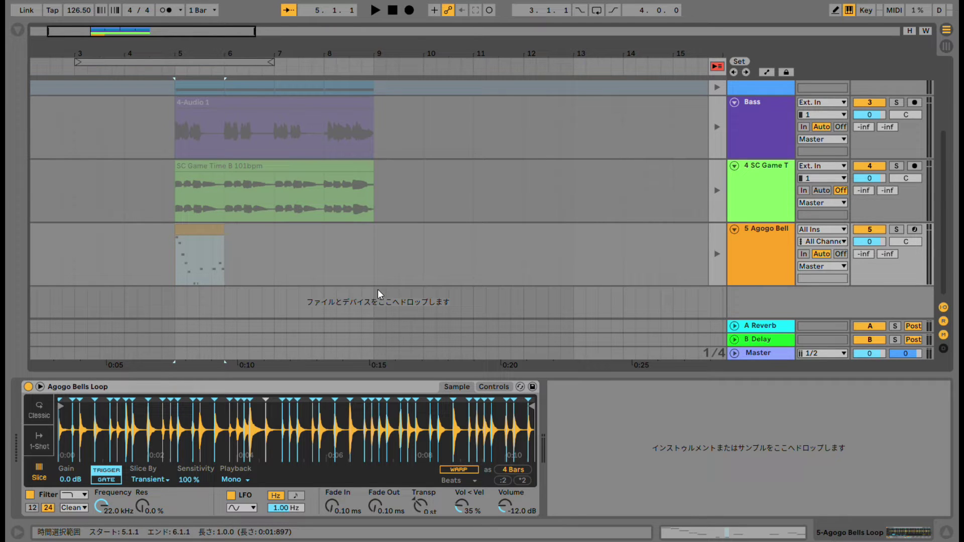
pyautogui.hotkey('ctrl', 'd')
pyautogui.hotkey('ctrl', 'd')
pyautogui.hotkey('ctrl', 'd')
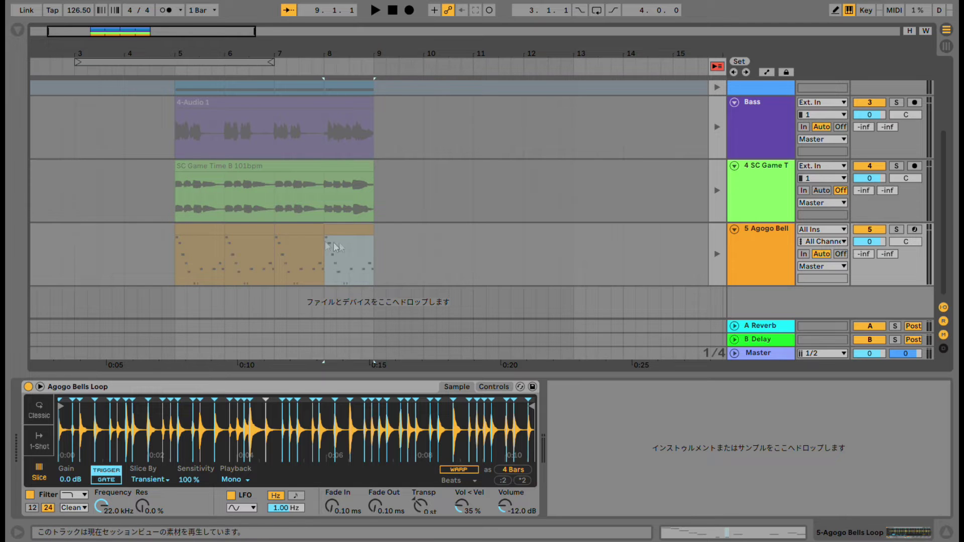
# Step: Duplicate the time span of the four-bar Bass clip across all tracks, so the whole section repeats from bar 9 to bar 13
pyautogui.scroll(5, 393, 273)
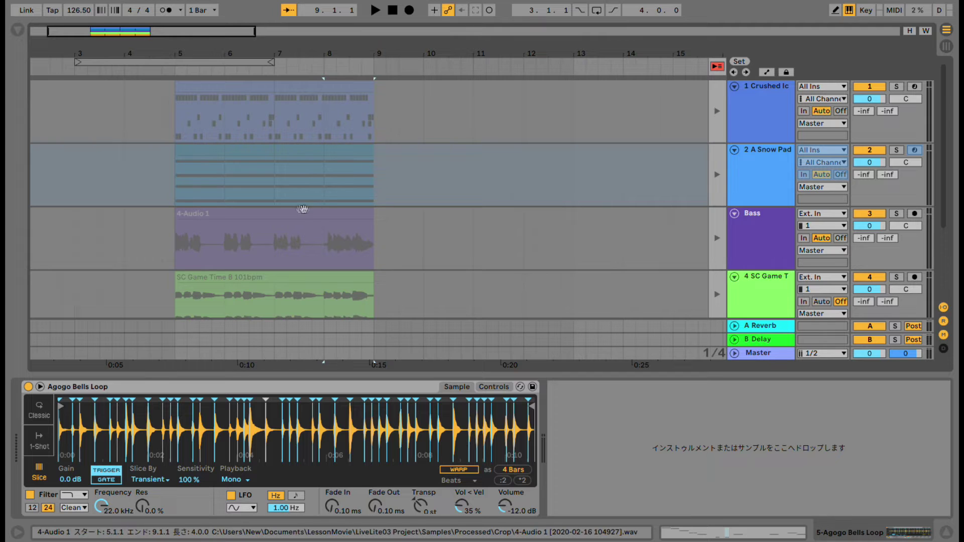
pyautogui.click(296, 211)
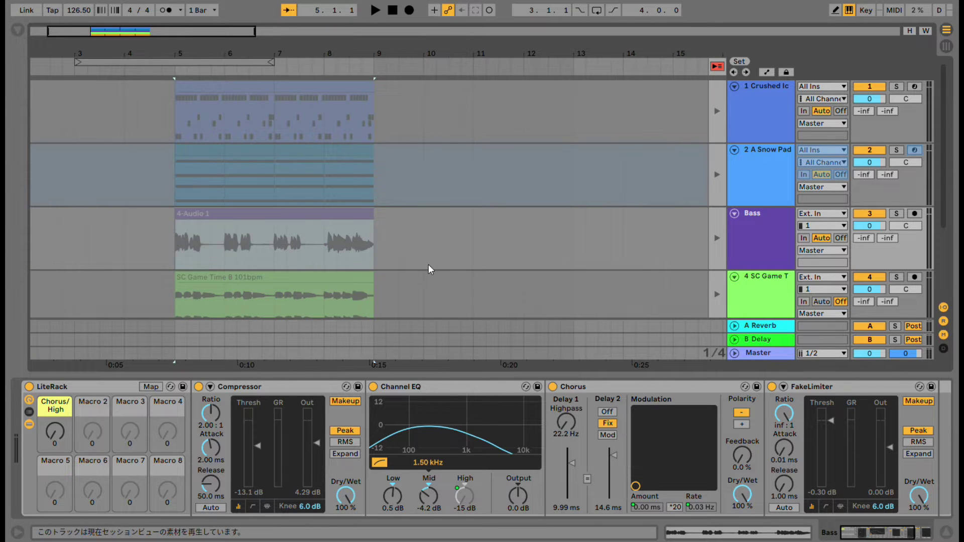
pyautogui.hotkey('ctrl', 'd')
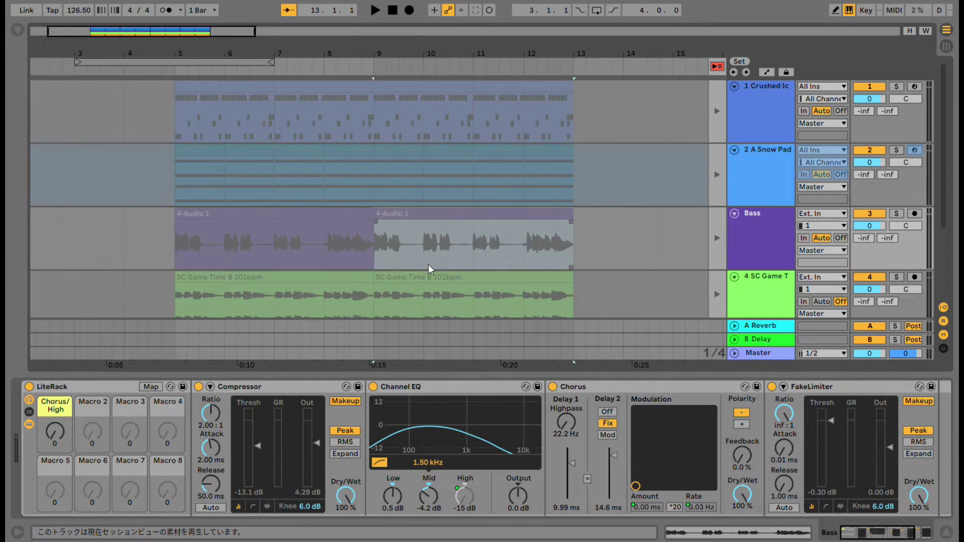
pyautogui.rightClick(464, 45)
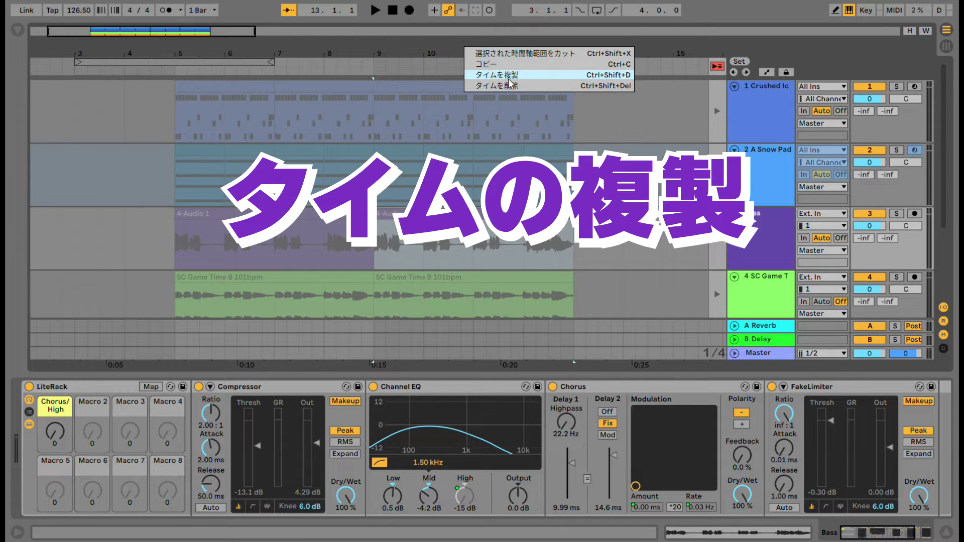
pyautogui.click(421, 47)
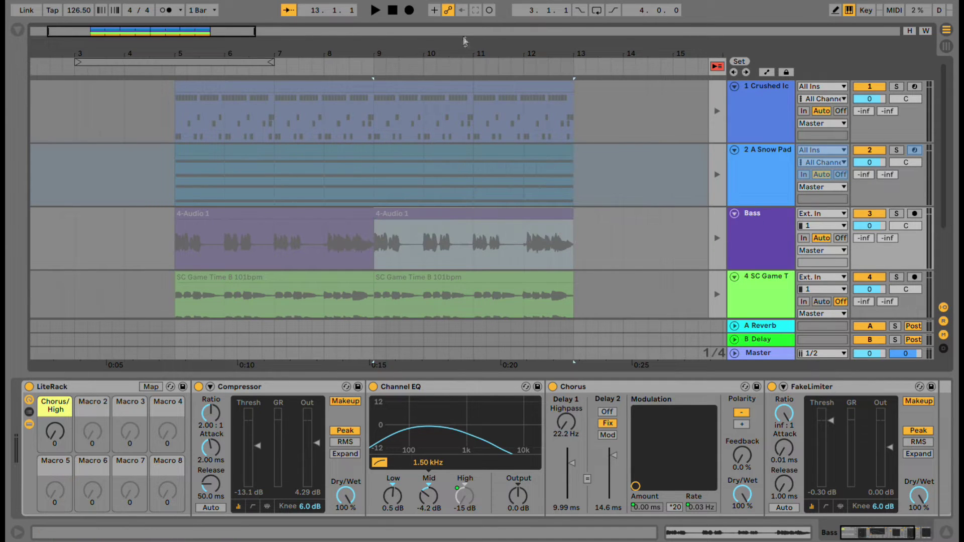
# Step: Compare the arrangement with the Session View clips and return all tracks to Arrangement playback
pyautogui.moveTo(447, 46); pyautogui.dragTo(447, 22)
pyautogui.scroll(-5, 183, 206)
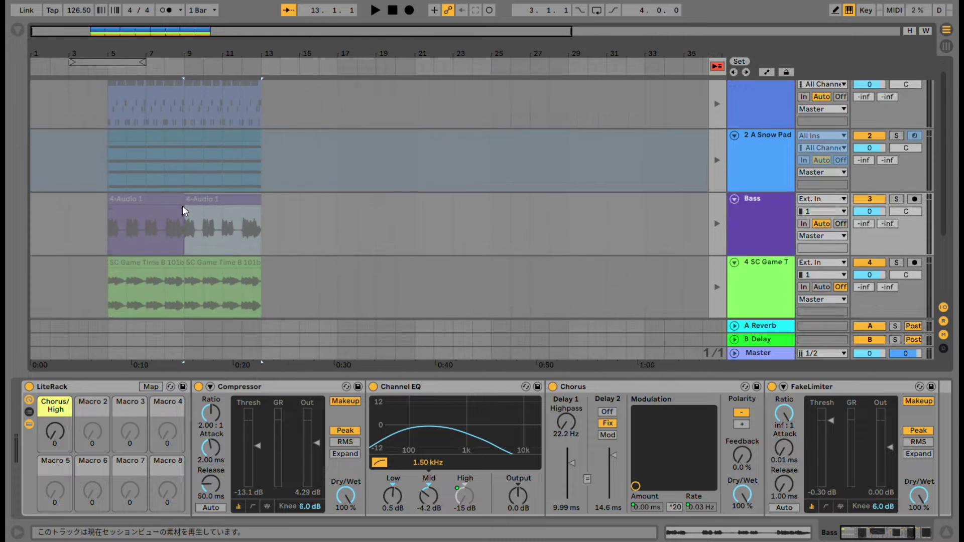
pyautogui.scroll(5, 285, 240)
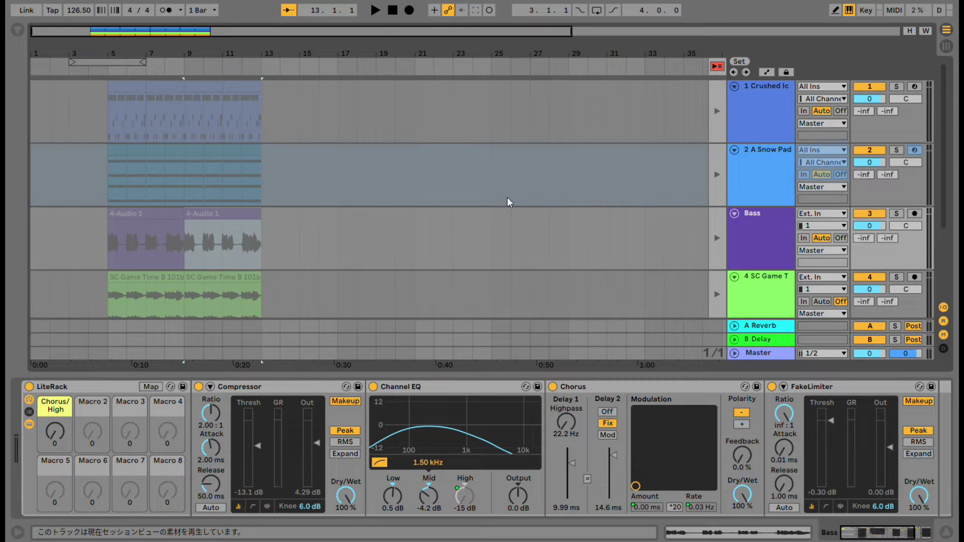
pyautogui.press('Tab')
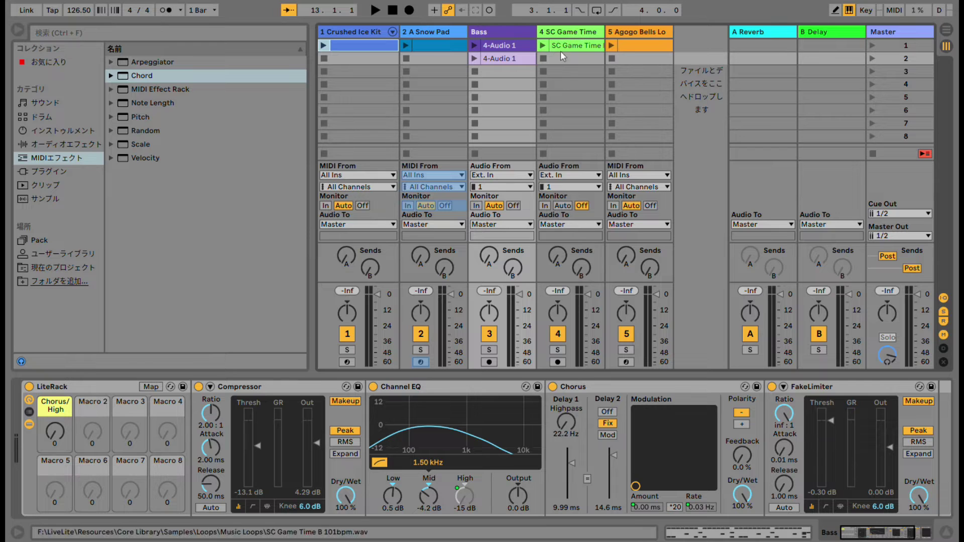
pyautogui.press('Tab')
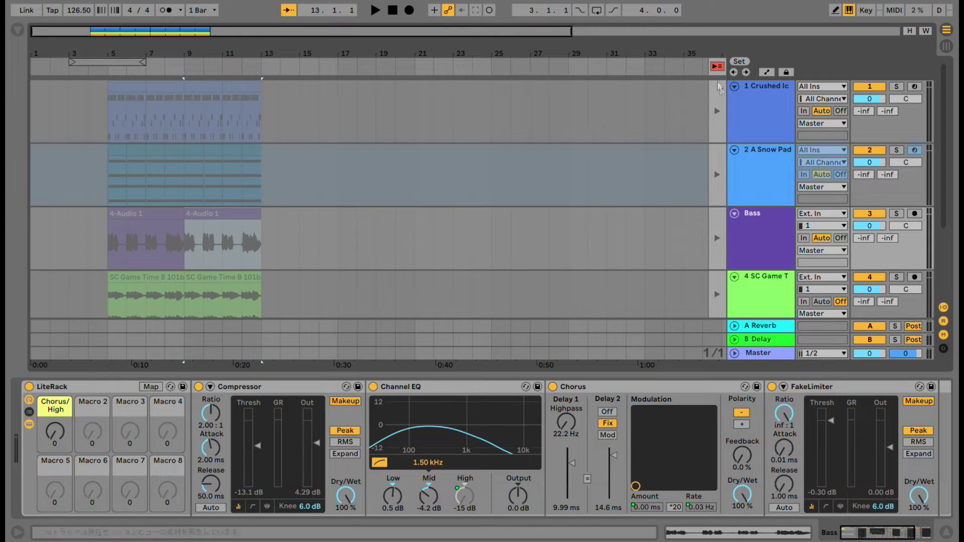
pyautogui.press('Tab')
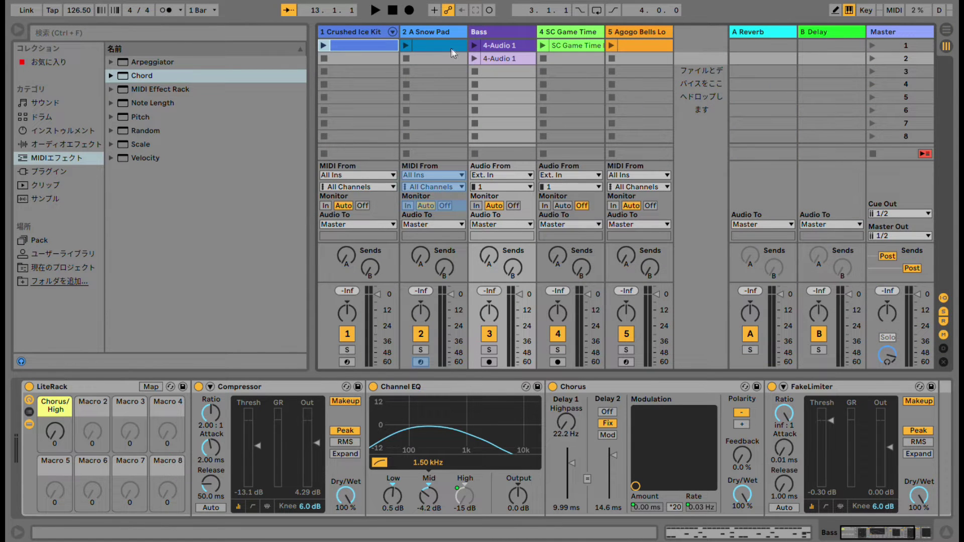
pyautogui.press('Tab')
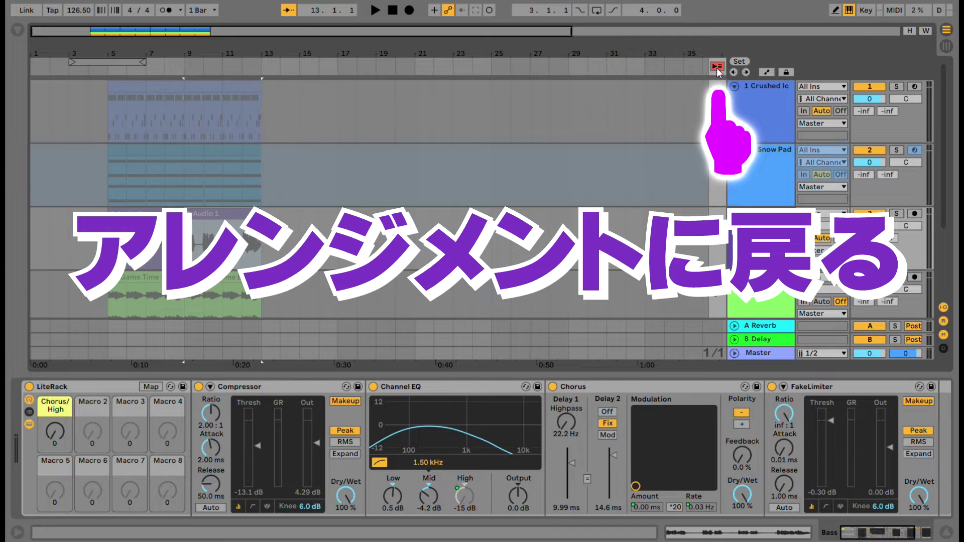
pyautogui.click(717, 66)
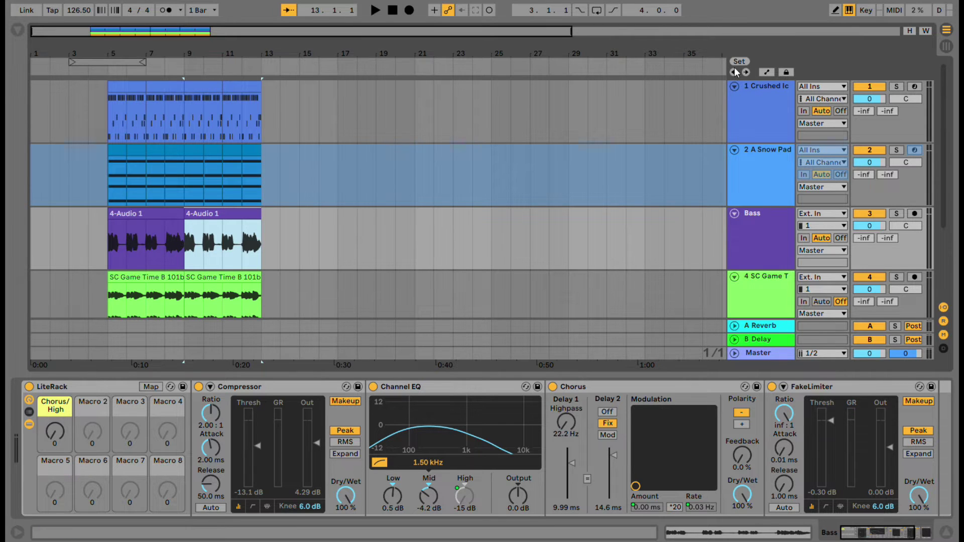
# Step: Launch scene 1 in Session View, stop playback and return to the Arrangement View
pyautogui.press('Tab')
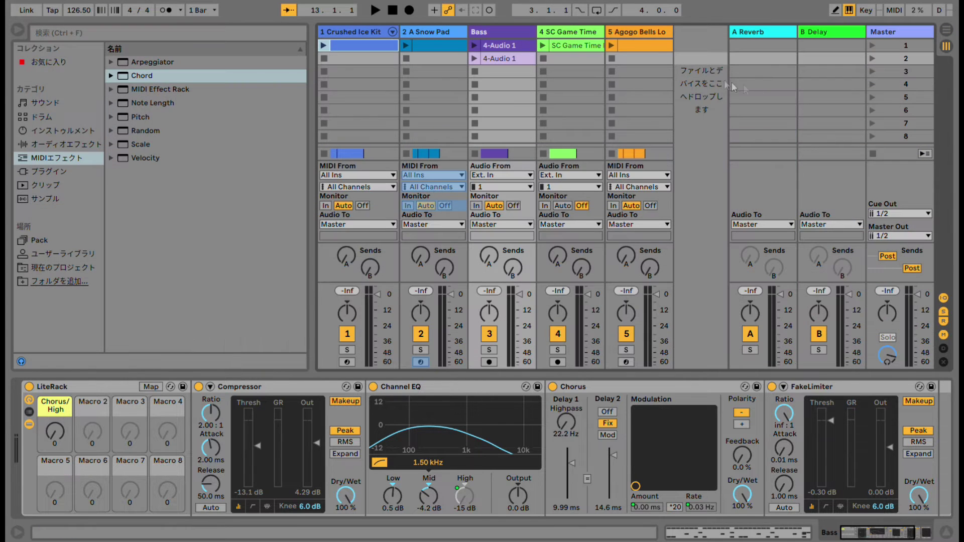
pyautogui.click(872, 45)
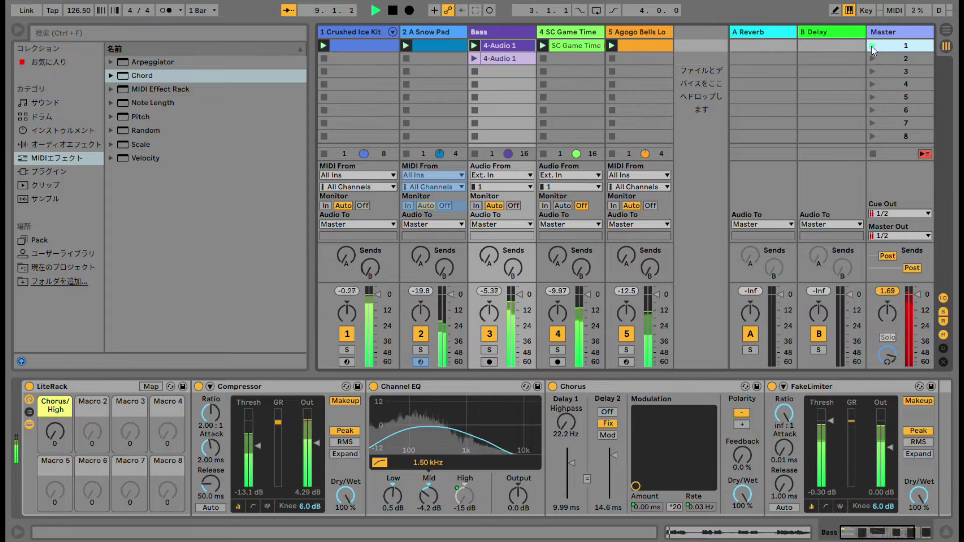
pyautogui.press('Tab')
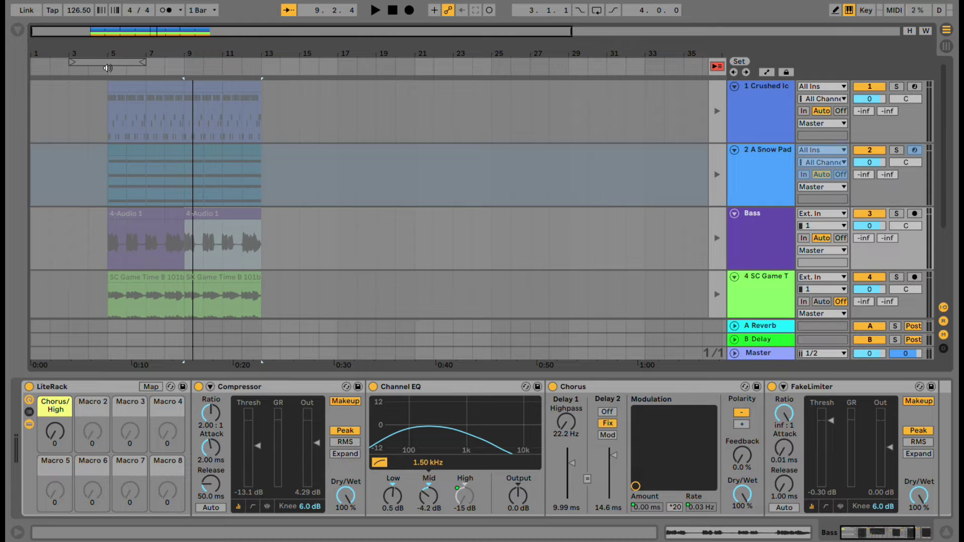
# Step: Play the song from bar 5 while the Session clips are still active, stop, and restore Arrangement playback for all tracks
pyautogui.click(107, 124)
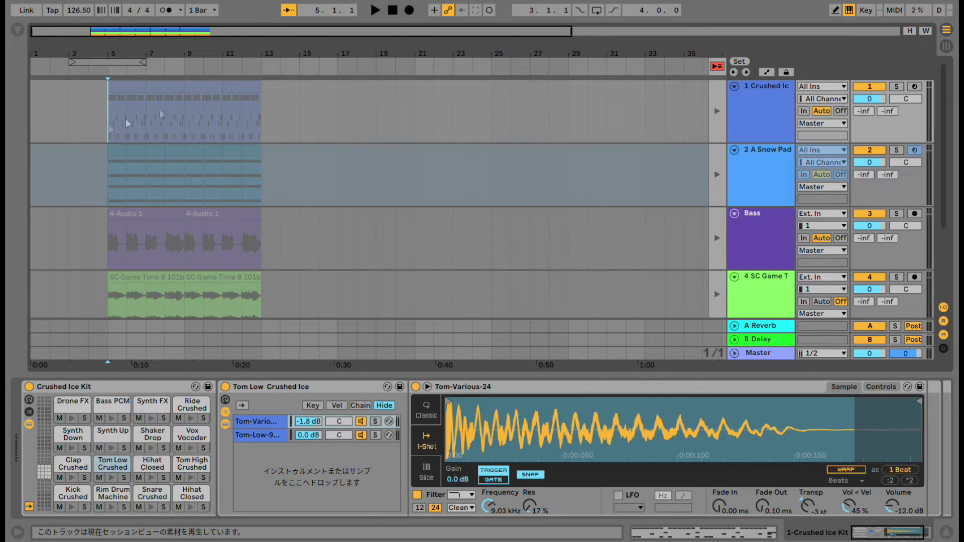
pyautogui.click(377, 10)
pyautogui.press('Tab')
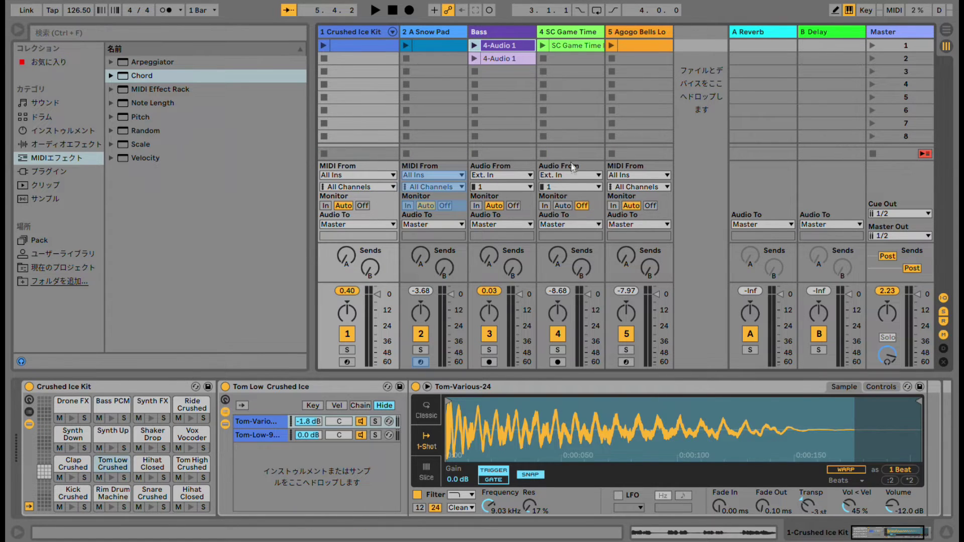
pyautogui.press('Tab')
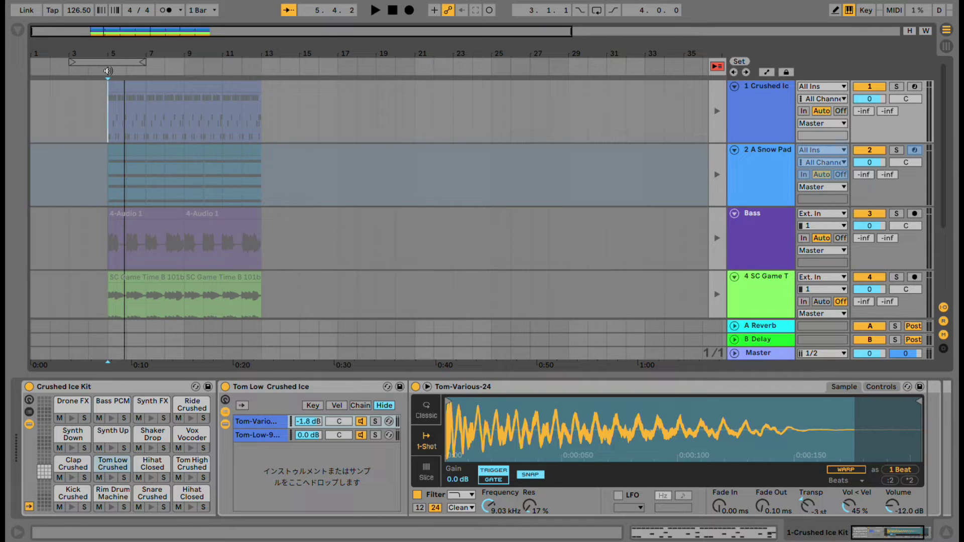
pyautogui.click(375, 11)
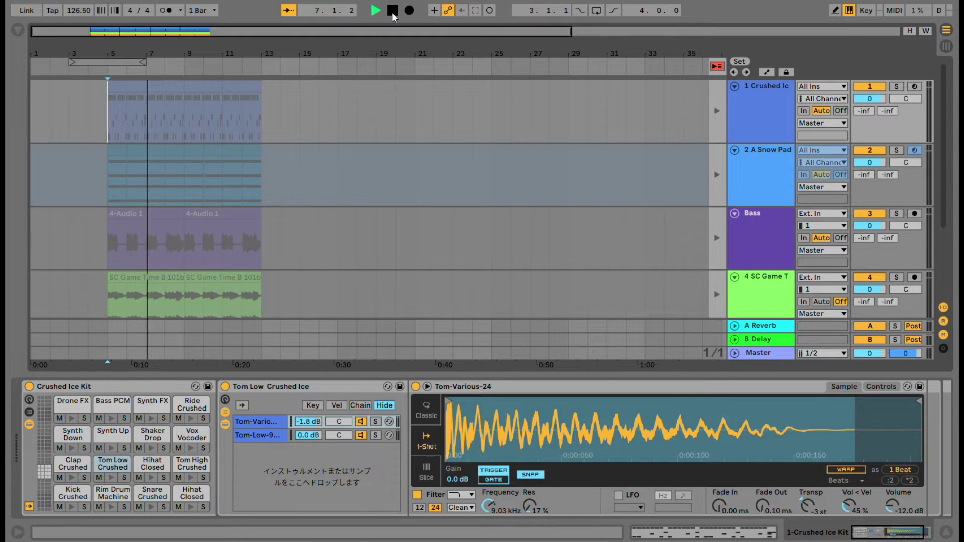
pyautogui.click(392, 11)
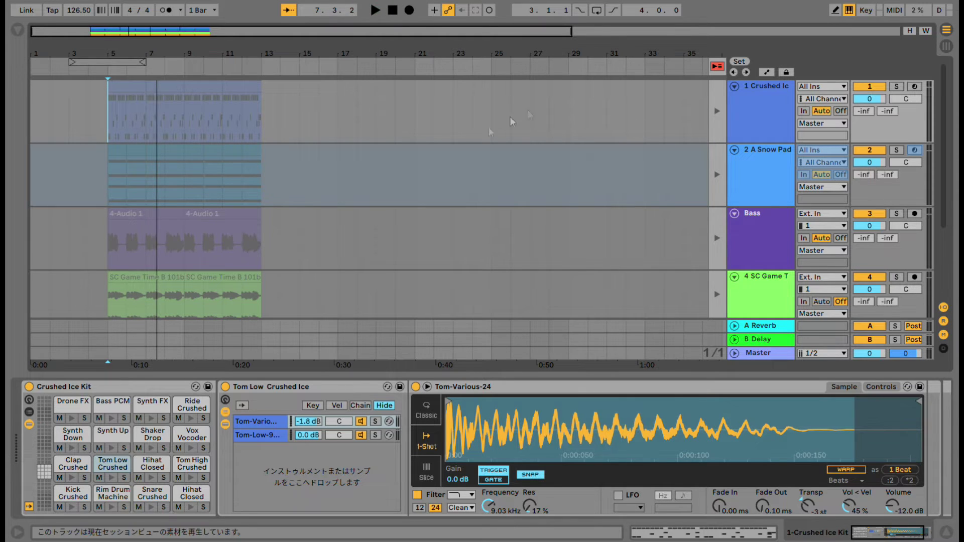
pyautogui.click(716, 68)
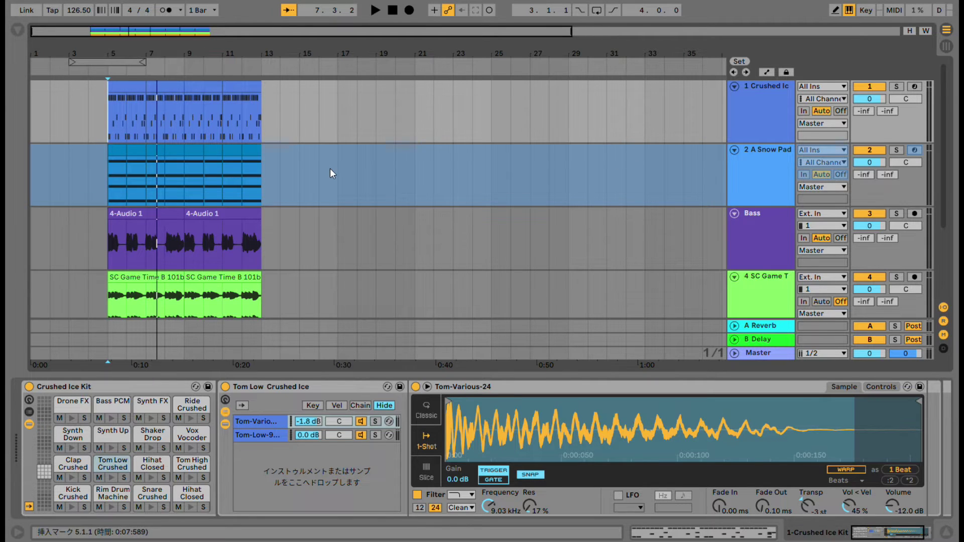
# Step: Look over all arrangement tracks, then play the song from bar 5 in the Arrangement and stop it
pyautogui.scroll(-5, 332, 173)
pyautogui.scroll(2, 331, 169)
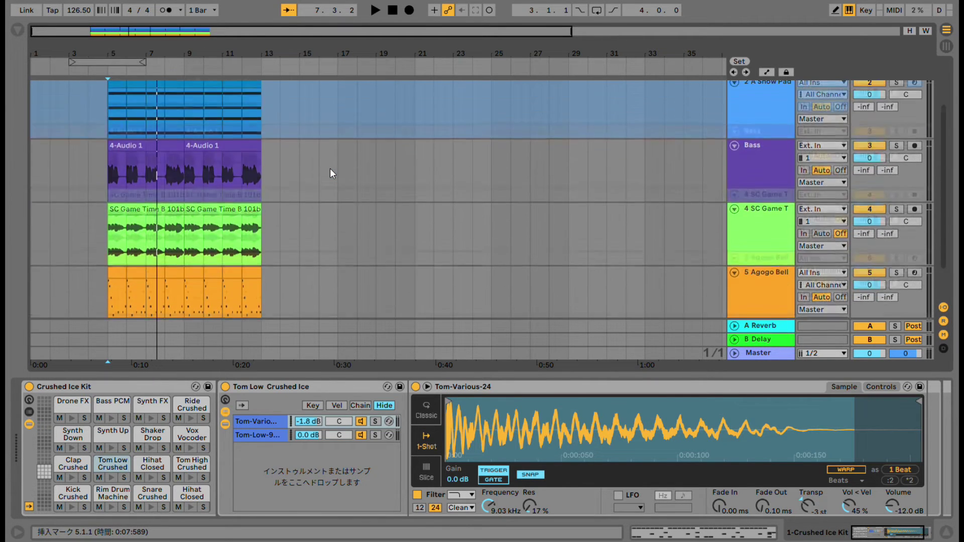
pyautogui.scroll(3, 331, 170)
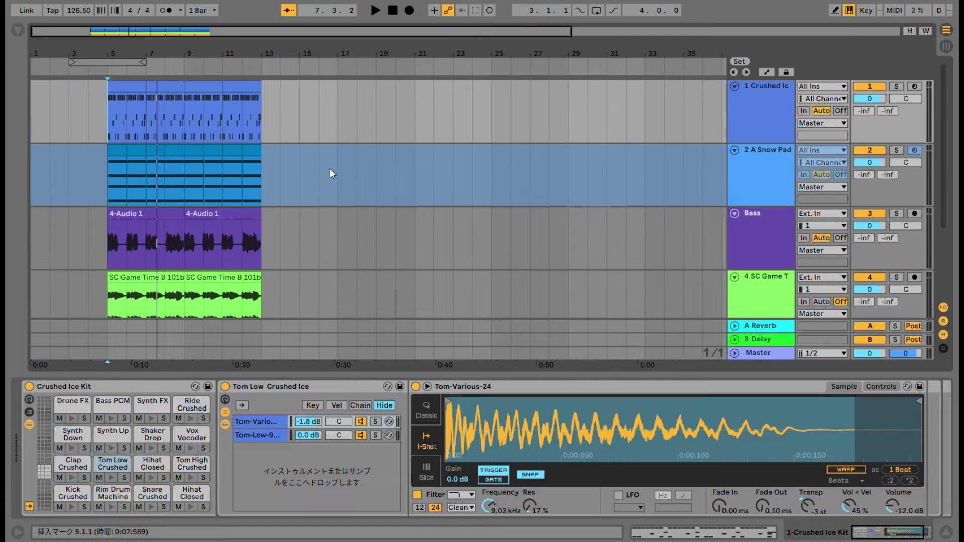
pyautogui.click(110, 71)
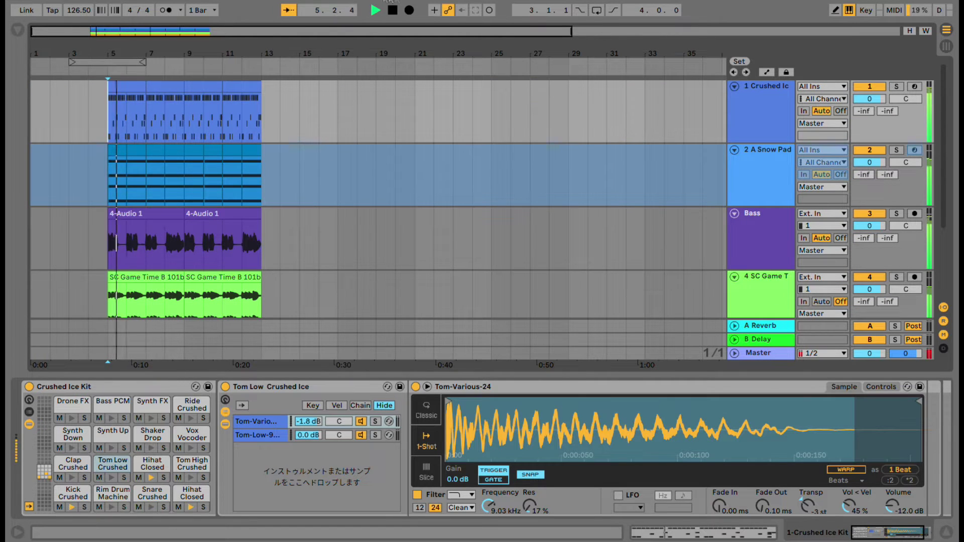
pyautogui.click(391, 12)
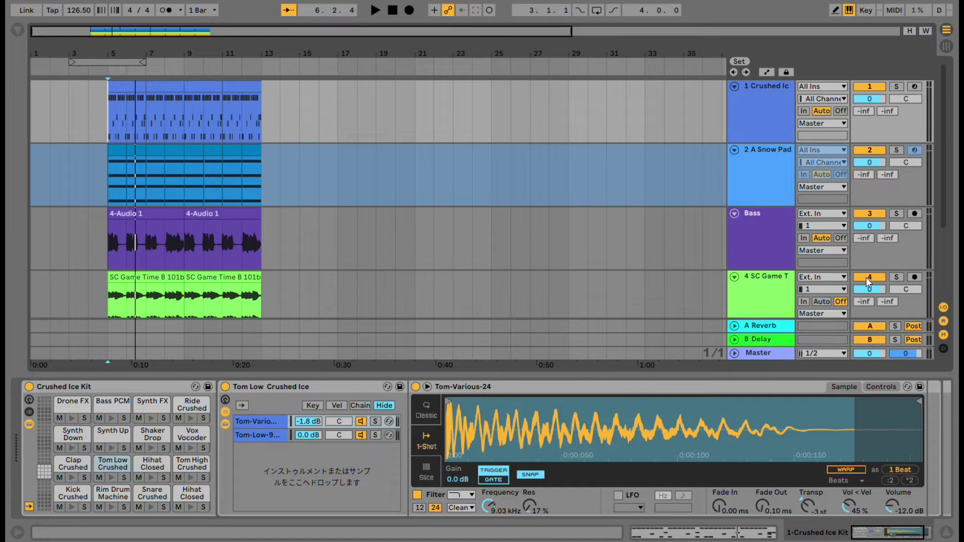
# Step: In the Session View mixer, select all five tracks and lower their volumes together to -10 dB
pyautogui.press('Tab')
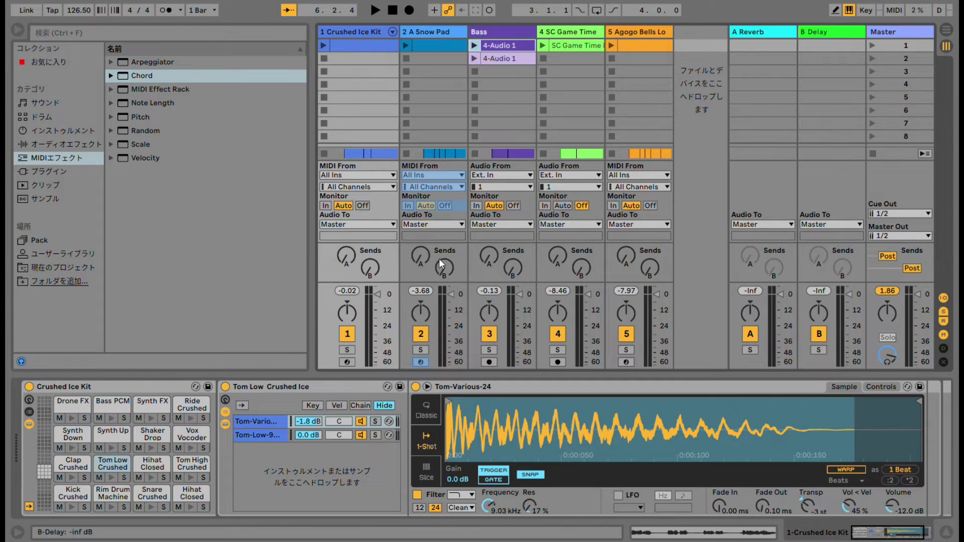
pyautogui.click(363, 32)
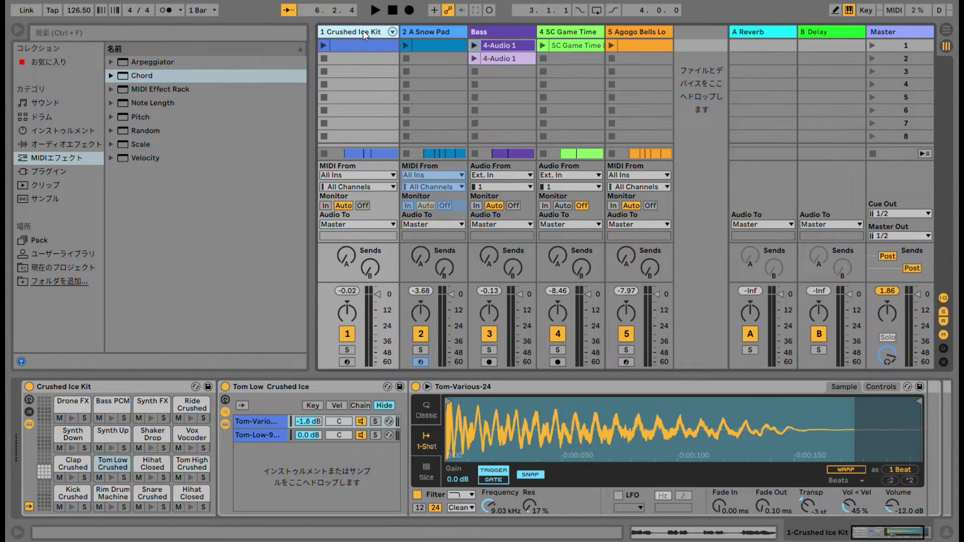
pyautogui.click(646, 31)
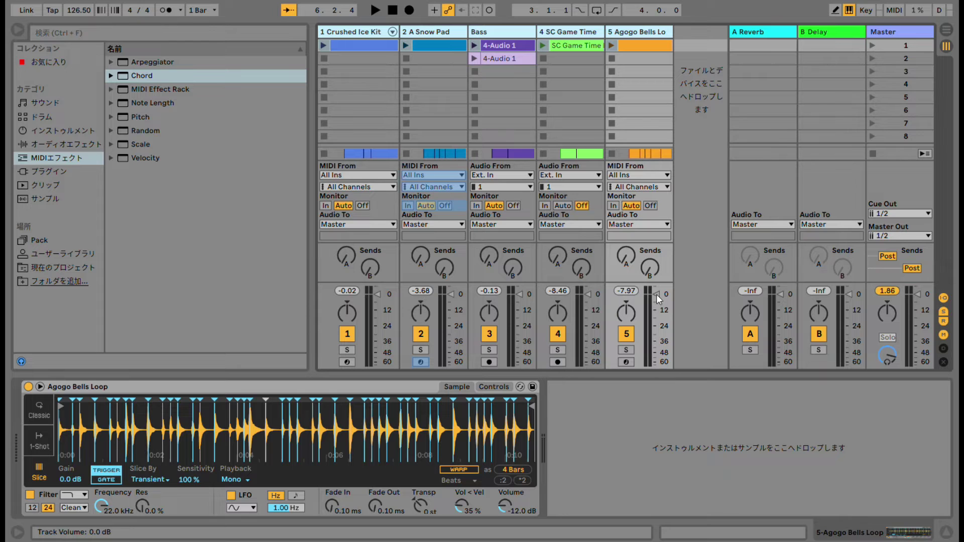
pyautogui.click(376, 11)
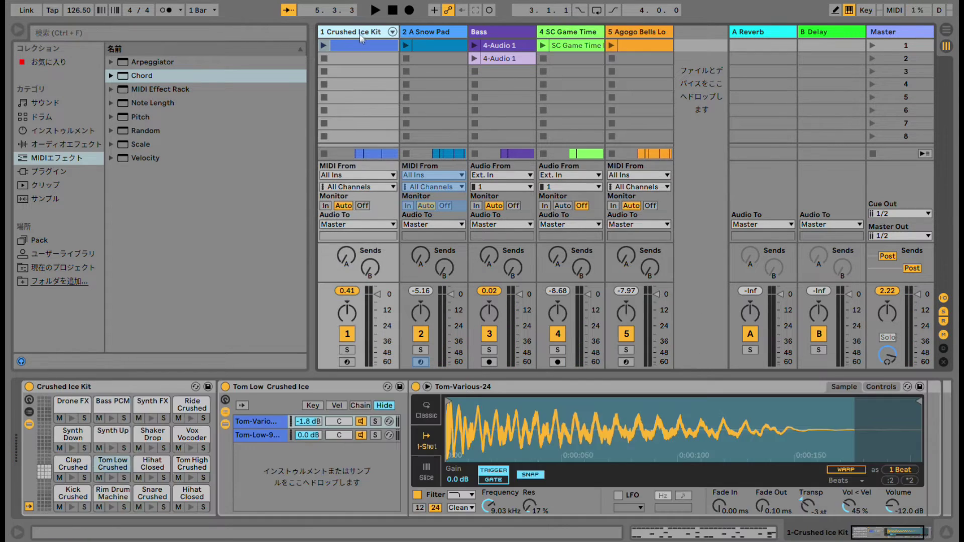
pyautogui.click(641, 32)
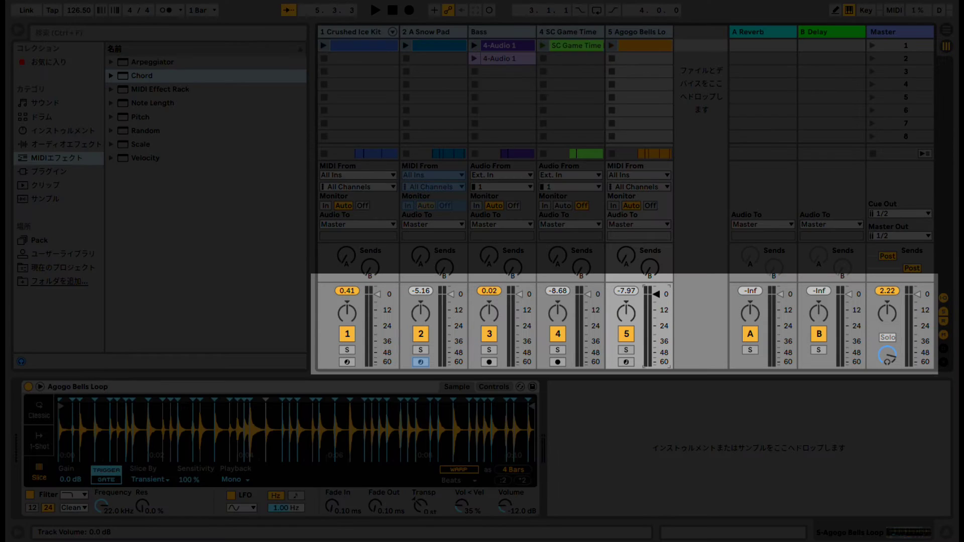
pyautogui.moveTo(656, 296); pyautogui.dragTo(656, 308)
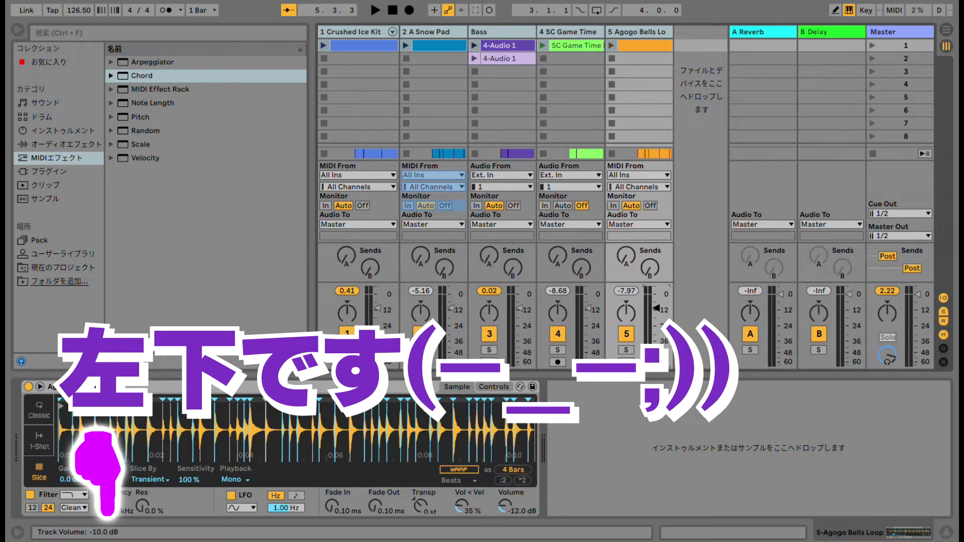
# Step: Clear the group selection and, during playback, raise the Bass and Crushed Ice Kit track volumes to -4.0 dB each, then stop
pyautogui.click(442, 35)
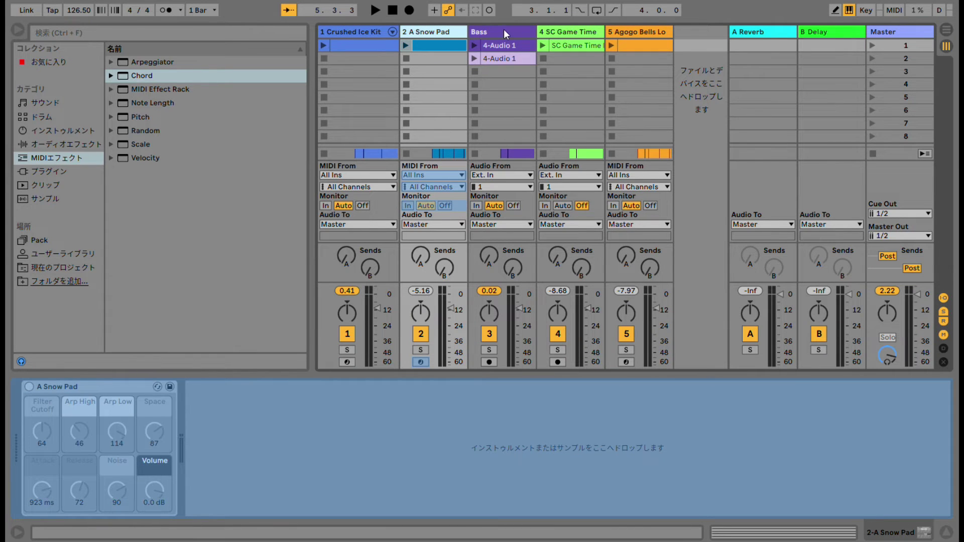
pyautogui.click(505, 29)
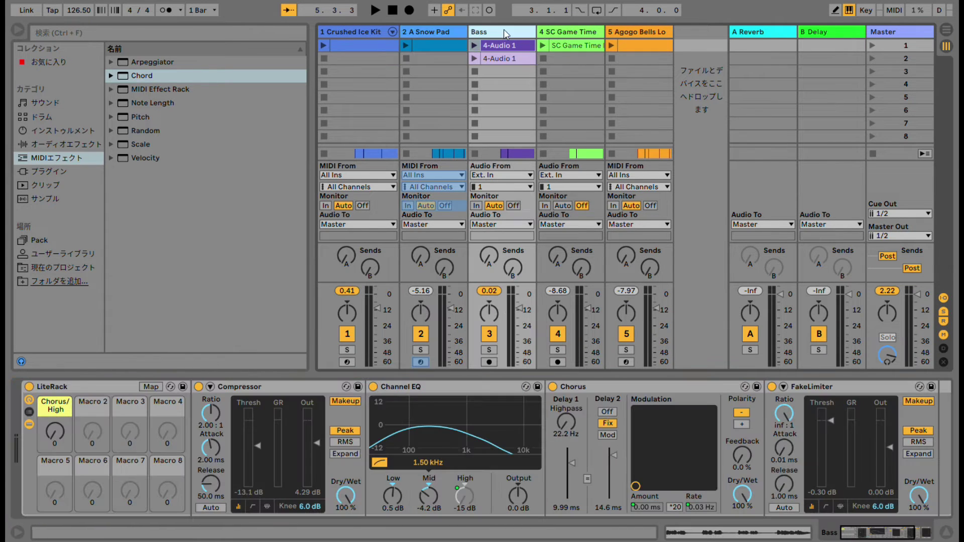
pyautogui.click(638, 34)
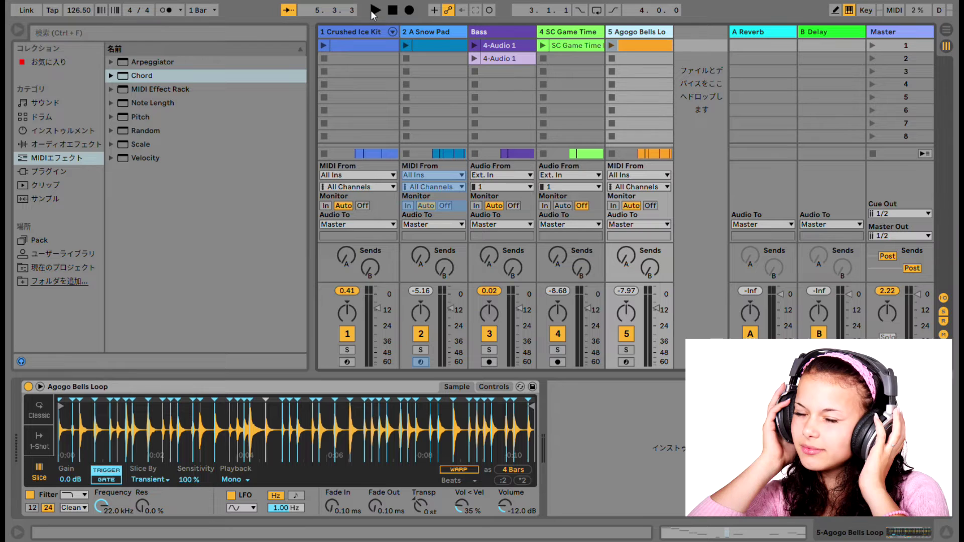
pyautogui.click(372, 10)
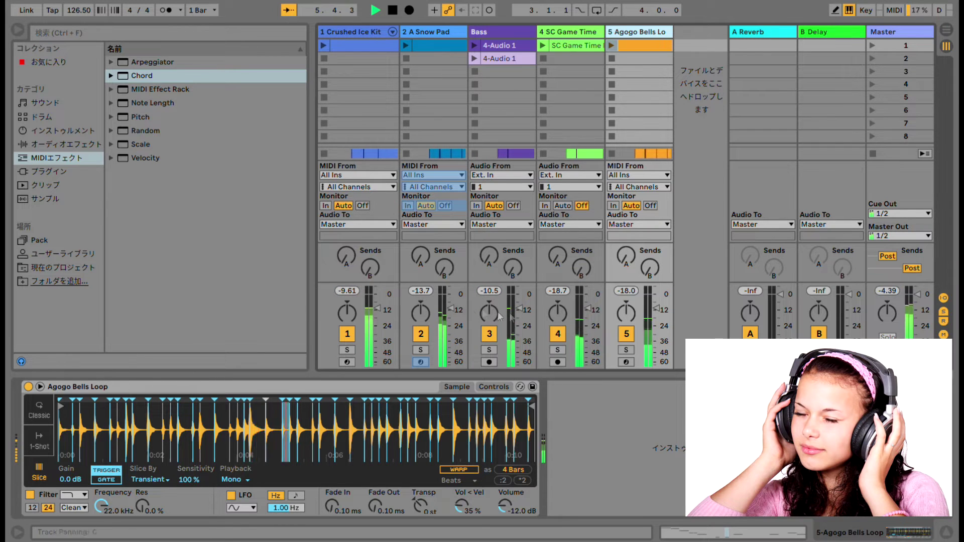
pyautogui.moveTo(520, 309); pyautogui.dragTo(520, 300)
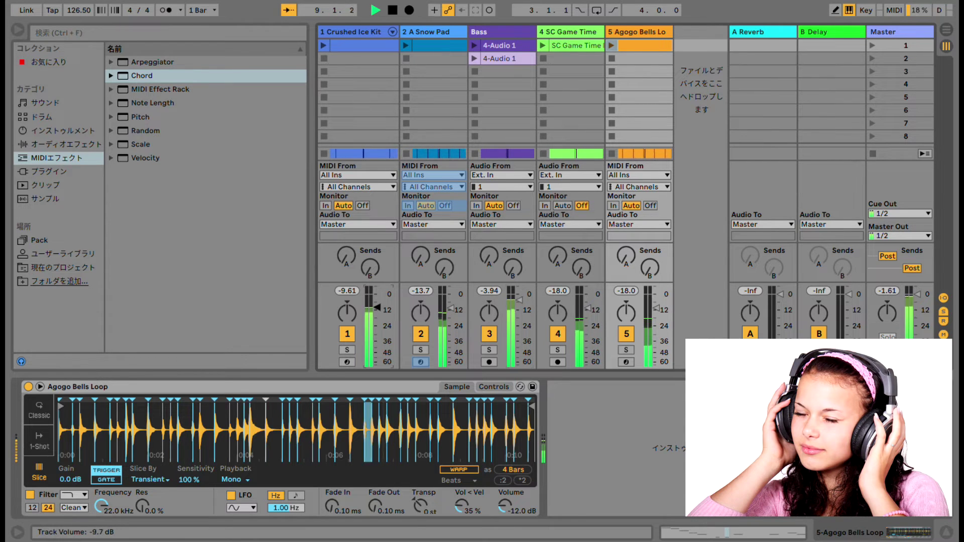
pyautogui.moveTo(390, 312); pyautogui.dragTo(390, 303)
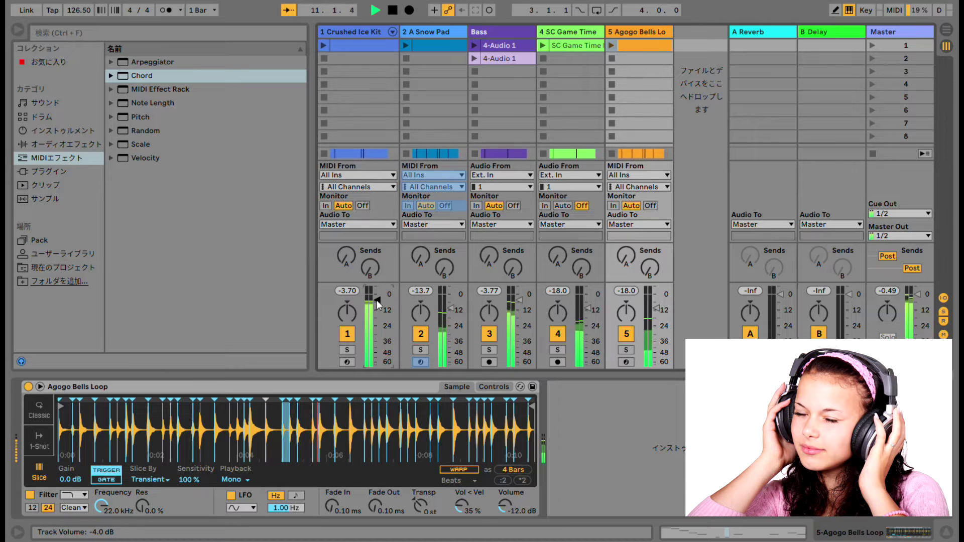
pyautogui.click(397, 12)
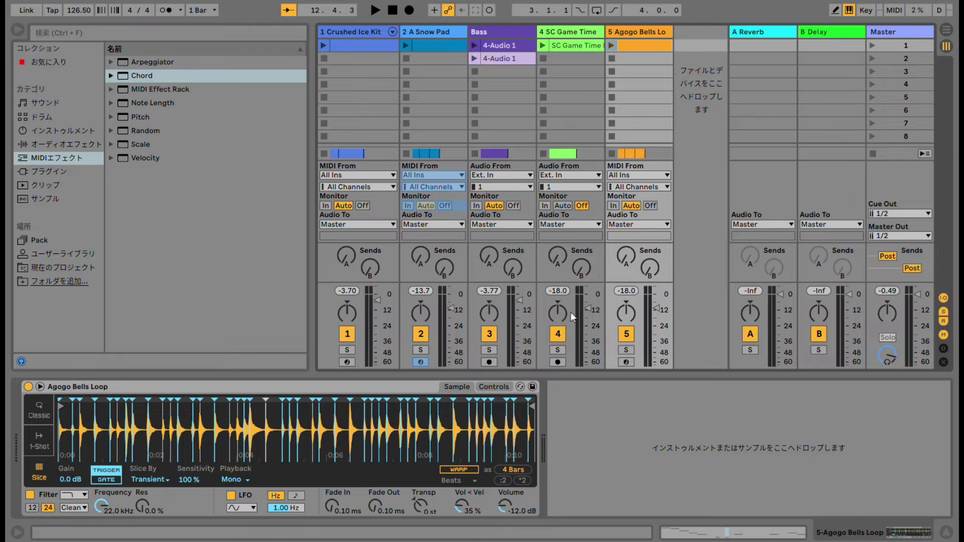
# Step: Try panning the SC Game Time track to both sides and resetting it to centre
pyautogui.moveTo(557, 312)
pyautogui.mouseDown()
pyautogui.moveTo(557, 330)
pyautogui.moveTo(557, 311)
pyautogui.mouseUp()
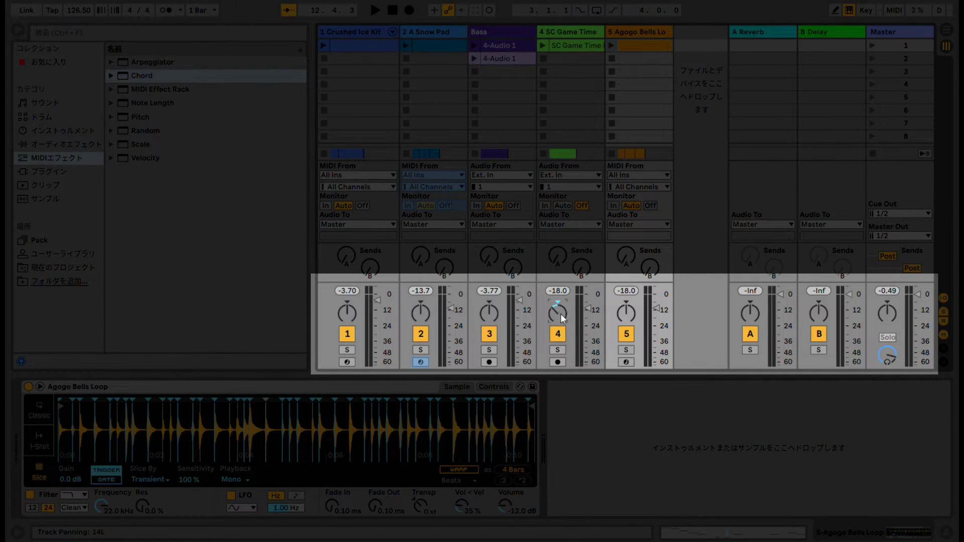
pyautogui.press('Delete')
pyautogui.moveTo(558, 323); pyautogui.dragTo(559, 312)
pyautogui.moveTo(562, 319); pyautogui.dragTo(562, 346)
pyautogui.moveTo(558, 312)
pyautogui.mouseDown()
pyautogui.moveTo(558, 347)
pyautogui.moveTo(559, 299)
pyautogui.mouseUp()
pyautogui.moveTo(558, 312); pyautogui.dragTo(558, 305)
pyautogui.moveTo(561, 320); pyautogui.dragTo(561, 337)
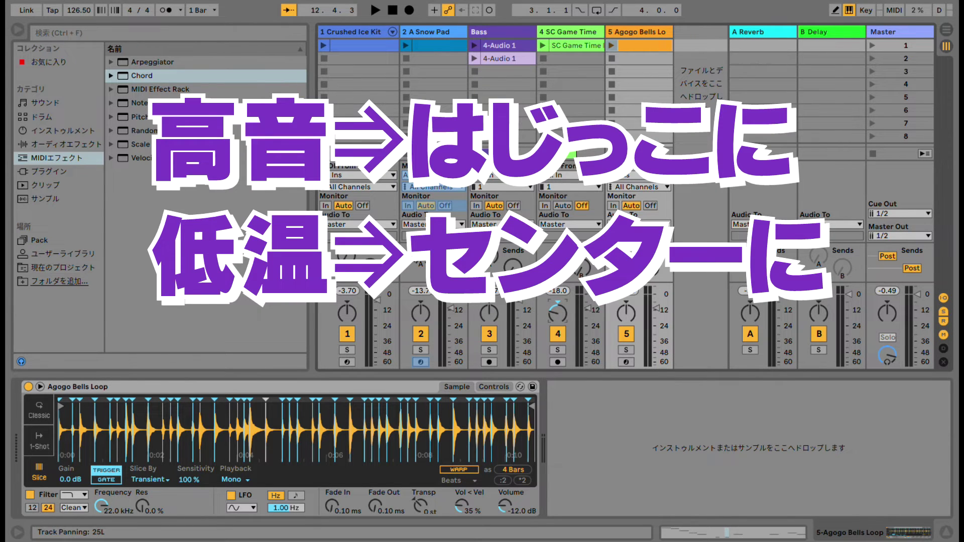
# Step: Pan the SC Game Time track to 21R, A Snow Pad to 20L and Agogo Bells slightly to the right
pyautogui.moveTo(557, 313); pyautogui.dragTo(557, 296)
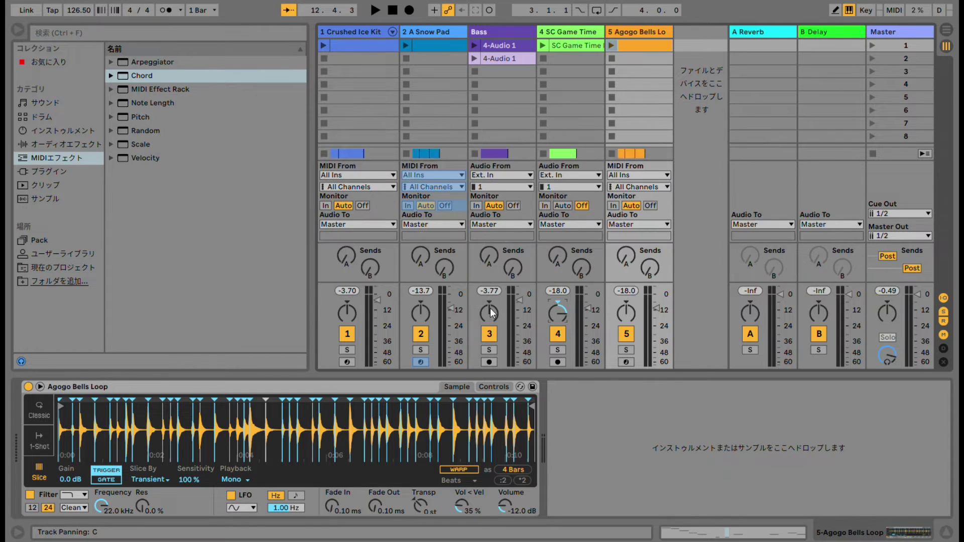
pyautogui.moveTo(417, 313); pyautogui.dragTo(417, 320)
pyautogui.moveTo(624, 323); pyautogui.dragTo(624, 316)
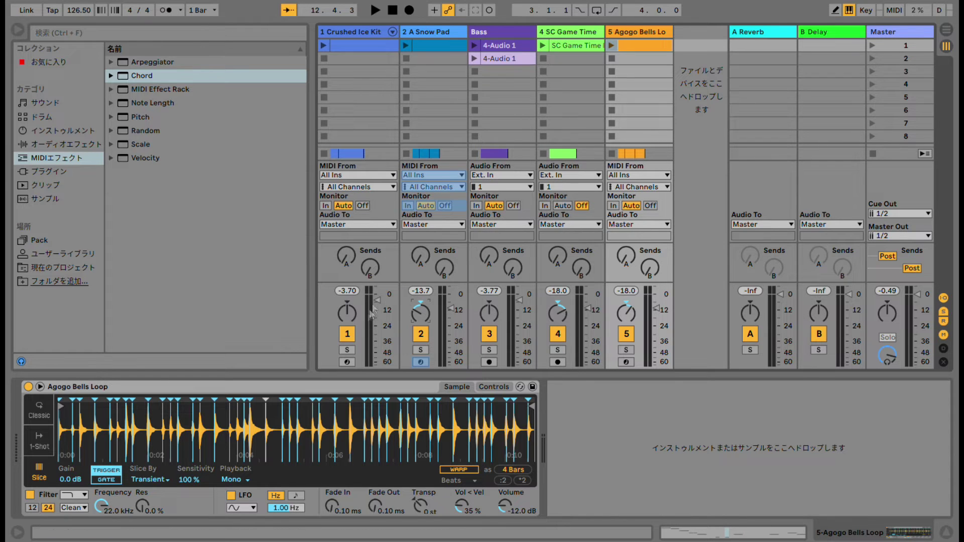
# Step: Launch scene 1, set the Agogo Bells track to -1.6 dB with panning at 17R, and stop playback
pyautogui.click(872, 45)
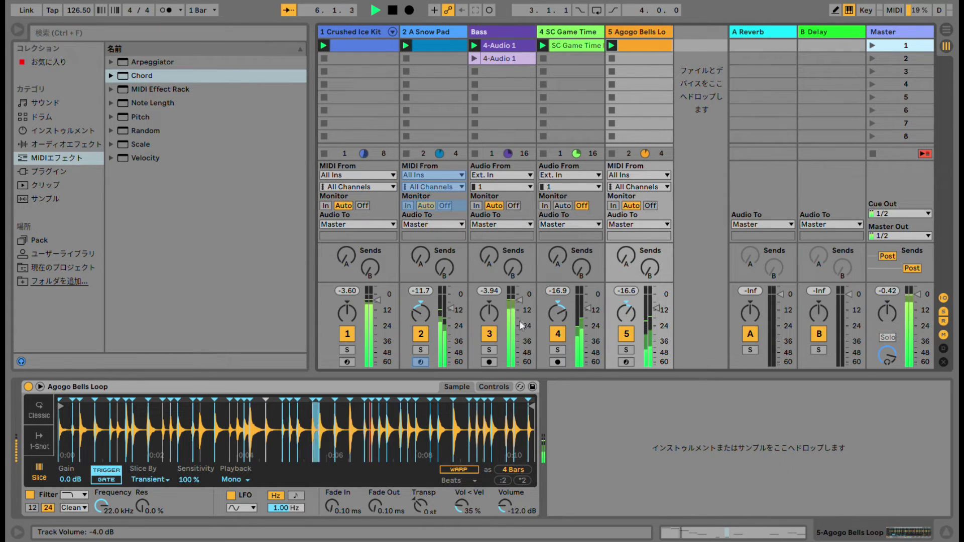
pyautogui.click(626, 313)
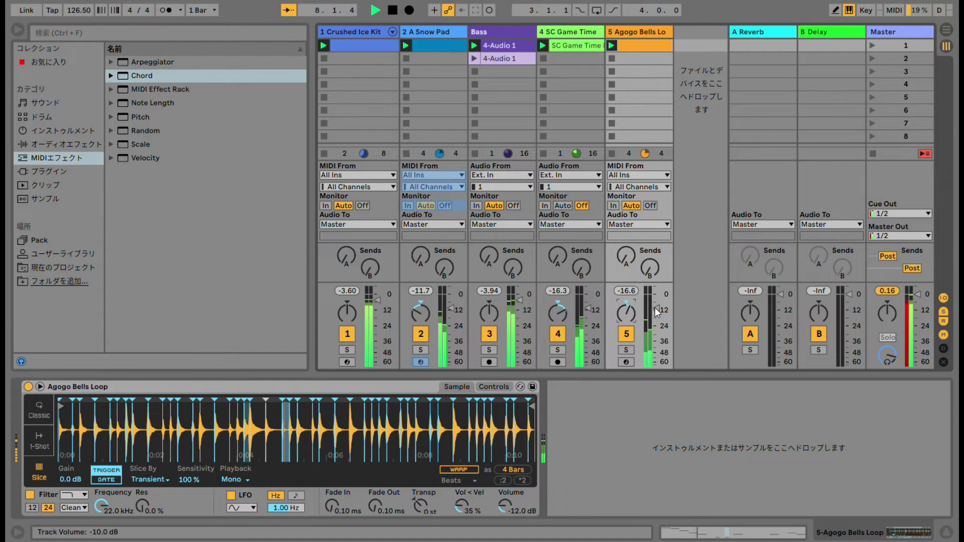
pyautogui.moveTo(656, 307); pyautogui.dragTo(626, 305)
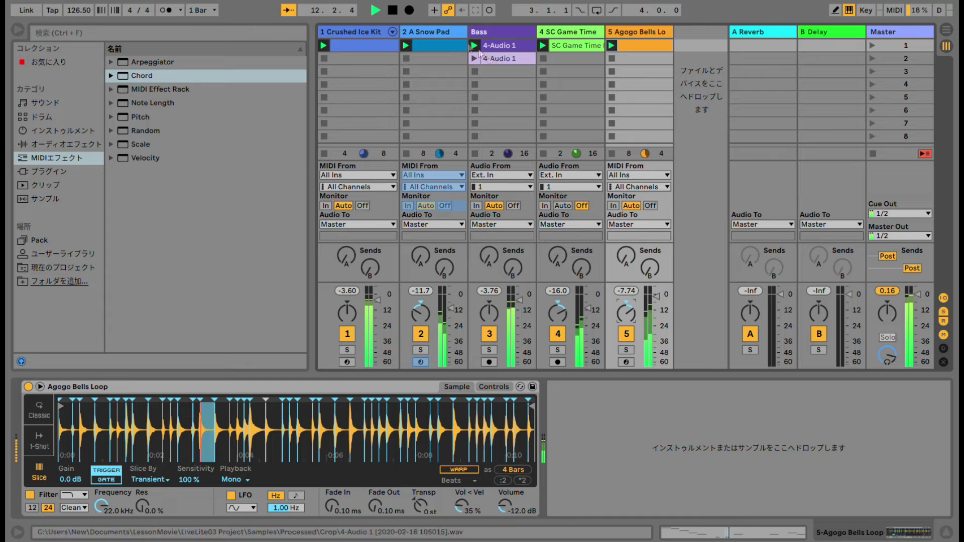
pyautogui.click(394, 12)
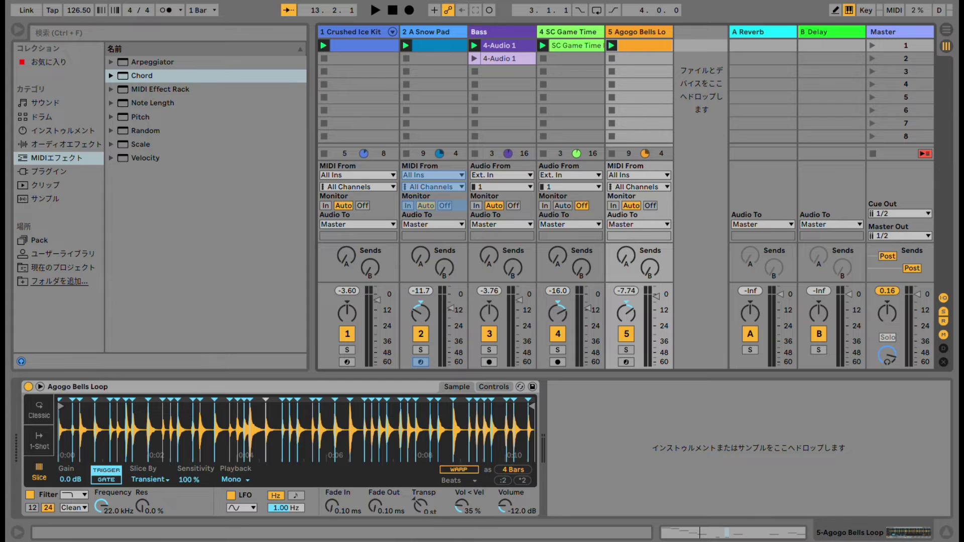
# Step: Switch to the Atom notes, review the export steps and the mixing playlist link, and return to Ableton Live
pyautogui.hotkey('alt', 'Tab')
pyautogui.scroll(-1, 94, 469)
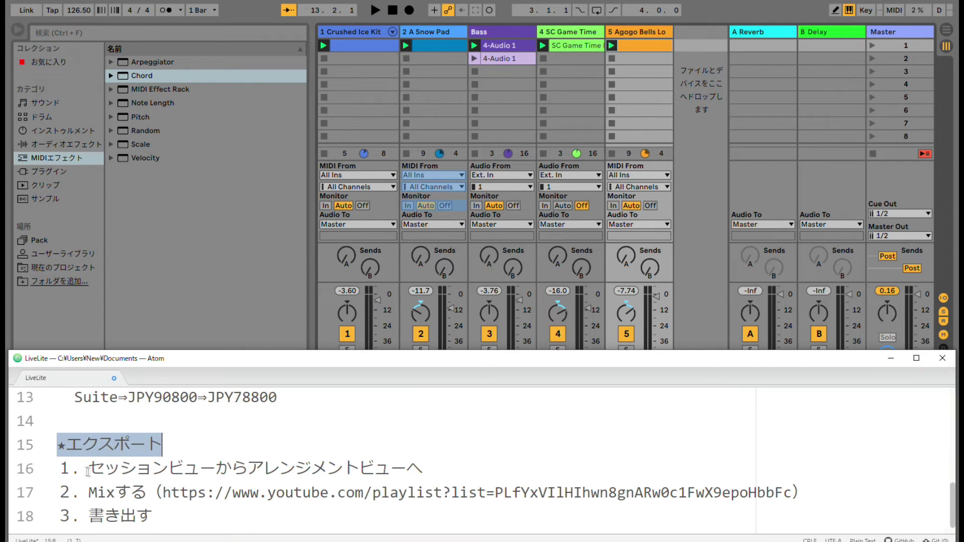
pyautogui.moveTo(94, 470); pyautogui.dragTo(430, 476)
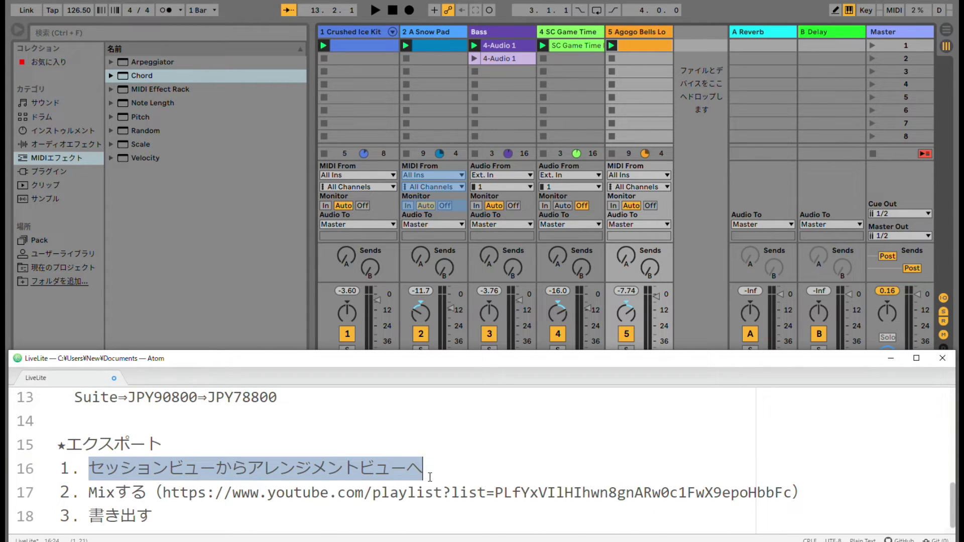
pyautogui.click(98, 491)
pyautogui.moveTo(162, 493); pyautogui.dragTo(793, 492)
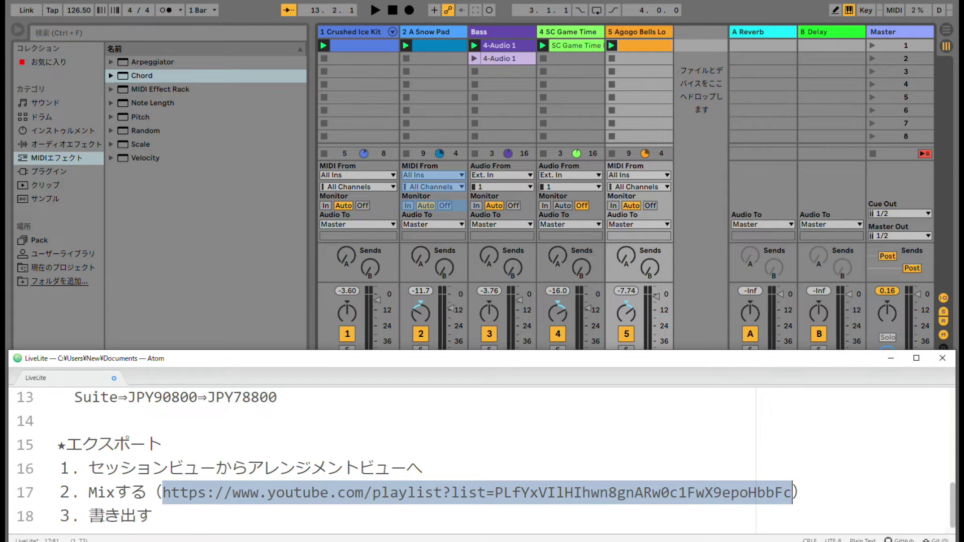
pyautogui.hotkey('alt', 'Tab')
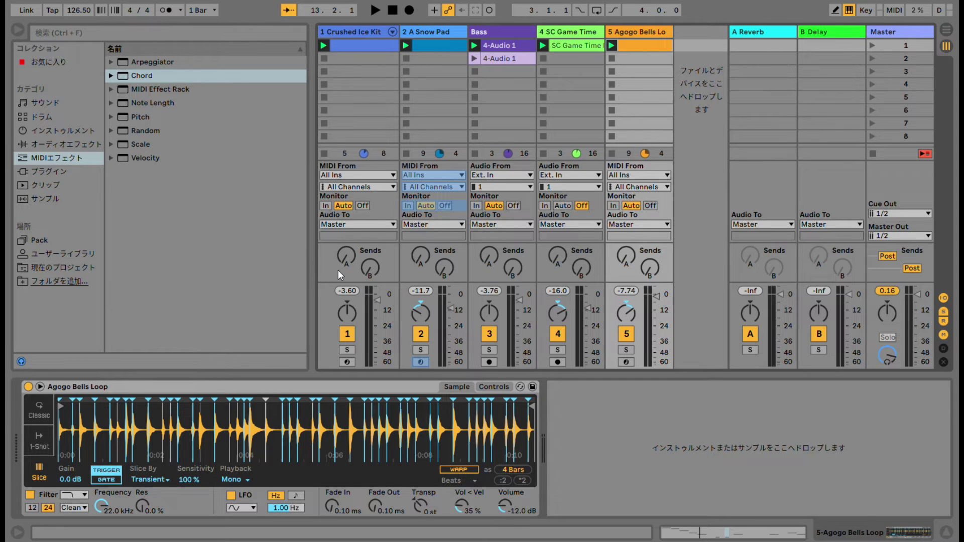
# Step: Open the Arrangement View, restore Arrangement playback for all tracks and compare the mixer settings with those in Session View
pyautogui.press('Tab')
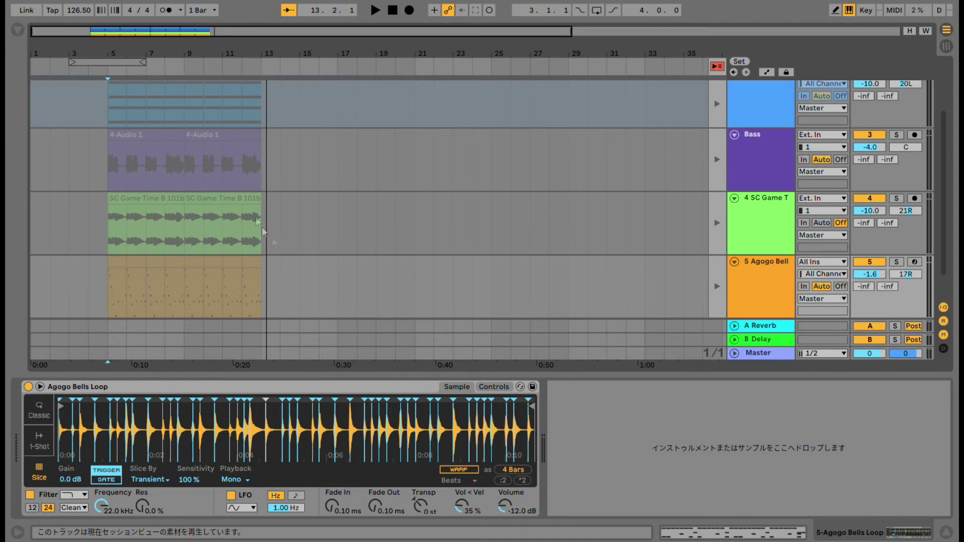
pyautogui.click(281, 206)
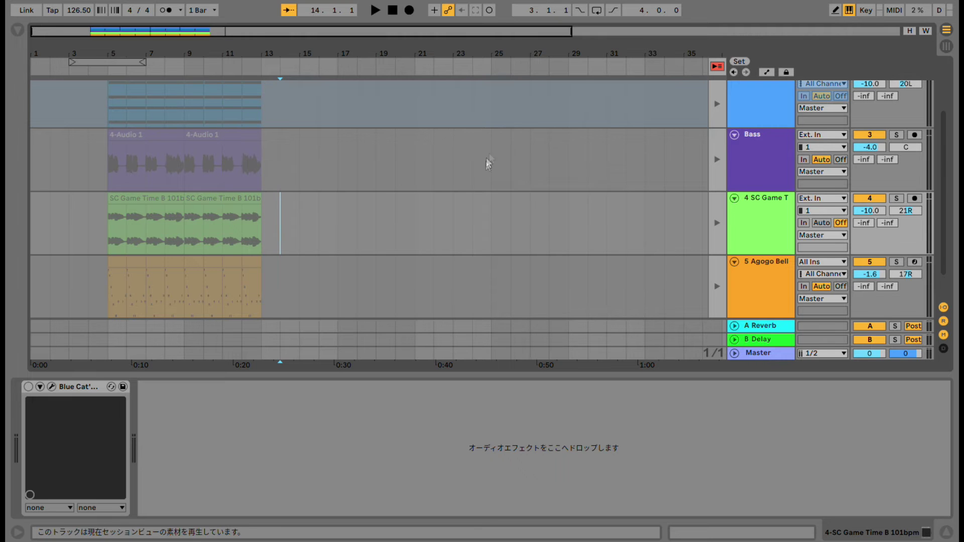
pyautogui.click(718, 69)
pyautogui.scroll(-1, 303, 209)
pyautogui.scroll(2, 303, 210)
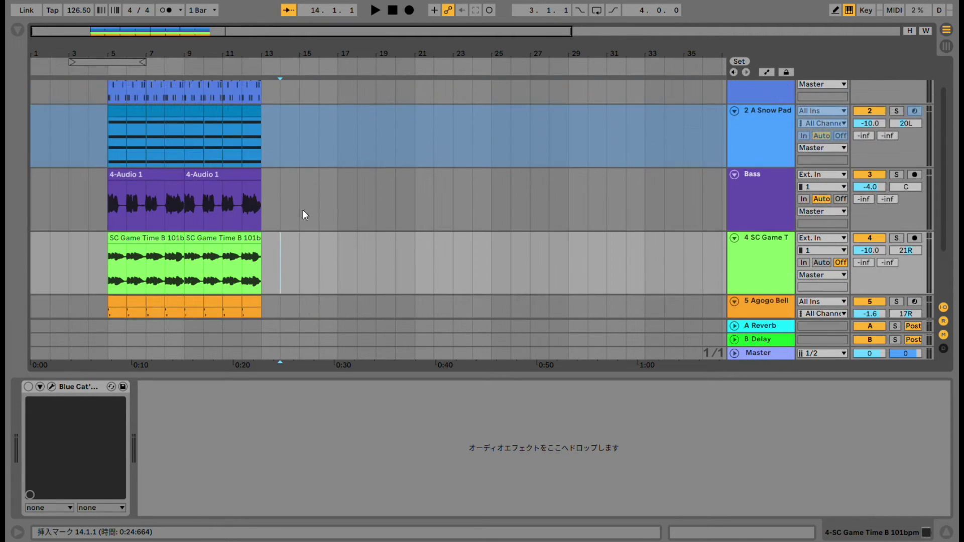
pyautogui.scroll(1, 303, 210)
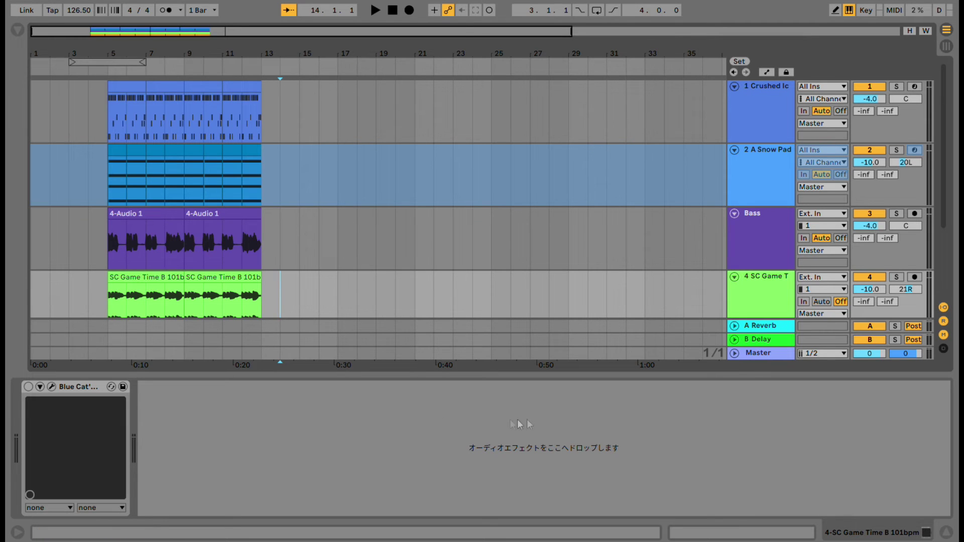
pyautogui.press('Tab')
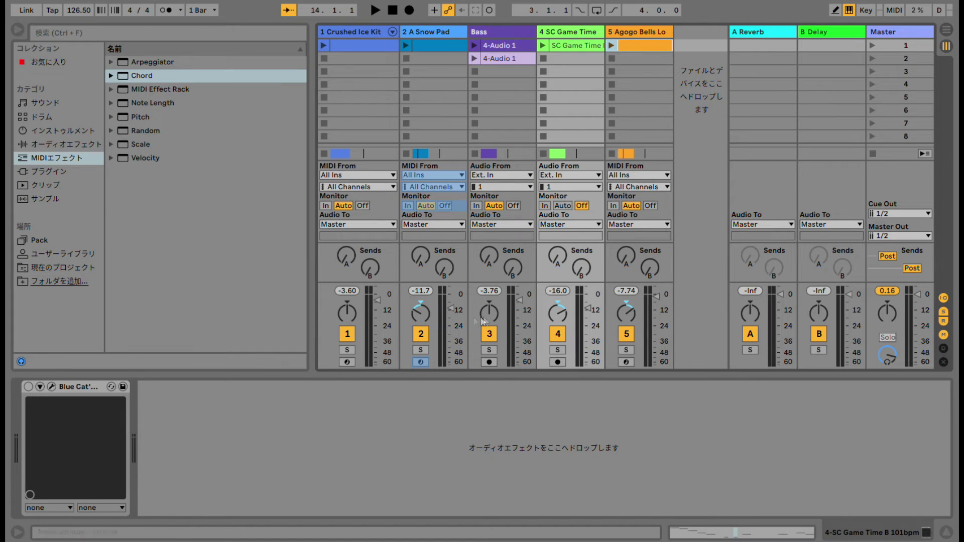
pyautogui.press('Tab')
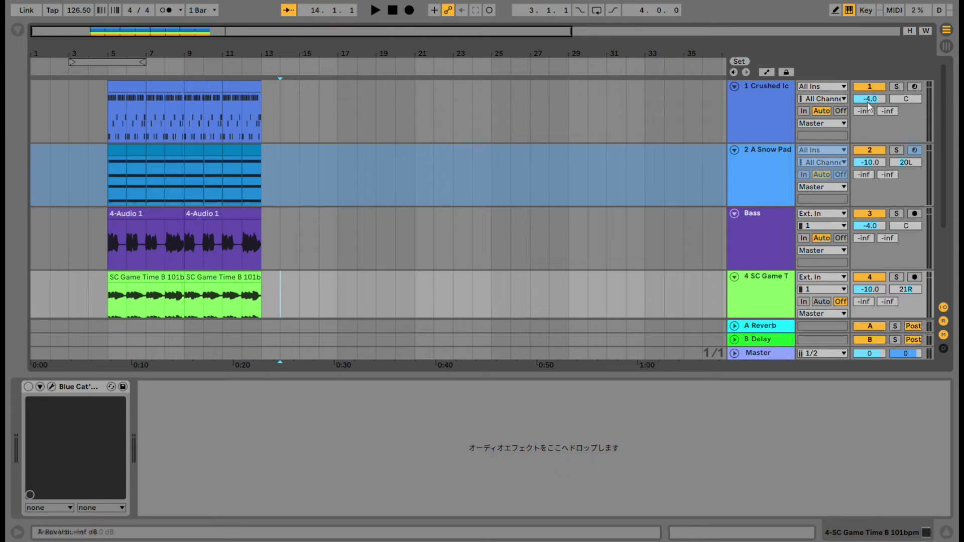
# Step: Check each track's volume and panning in the Arrangement View against the Session View mixer
pyautogui.scroll(-4, 901, 299)
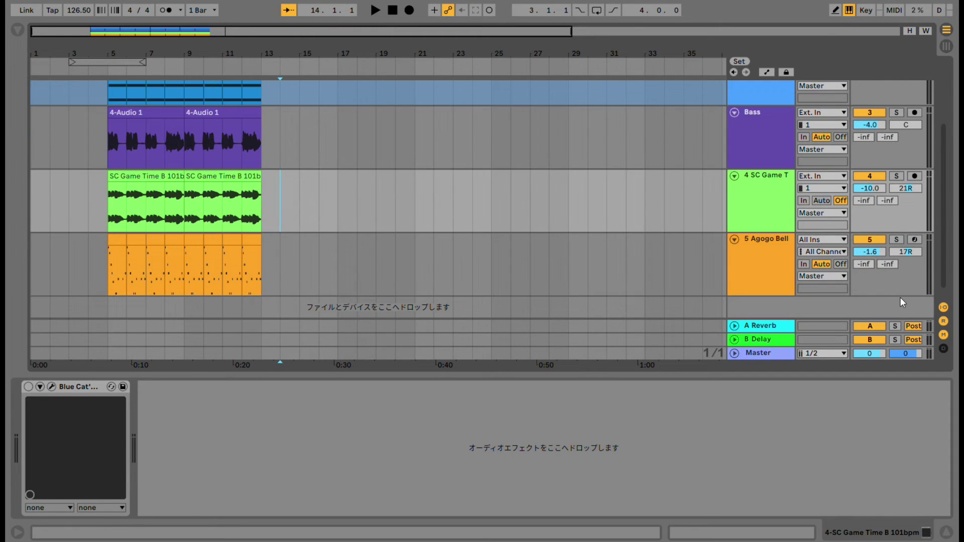
pyautogui.scroll(1, 894, 298)
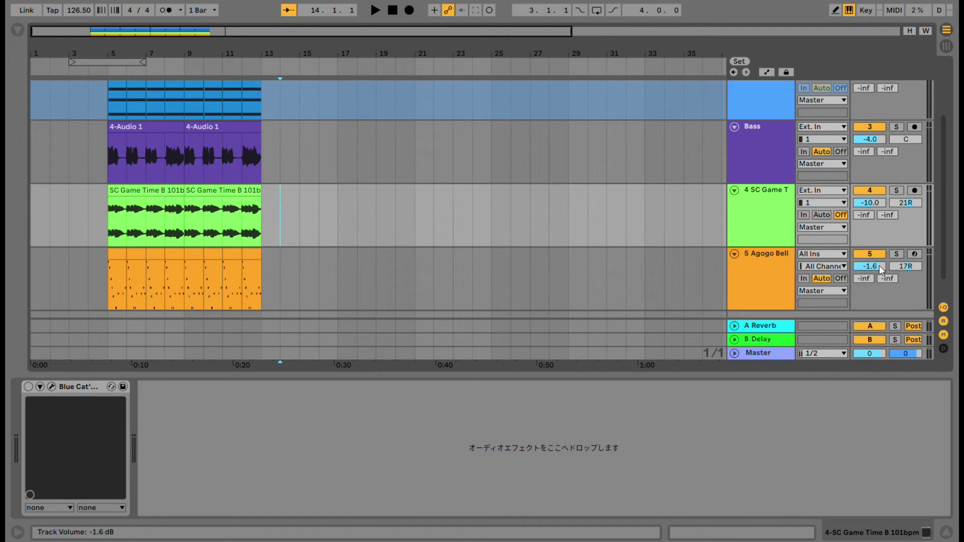
pyautogui.press('Tab')
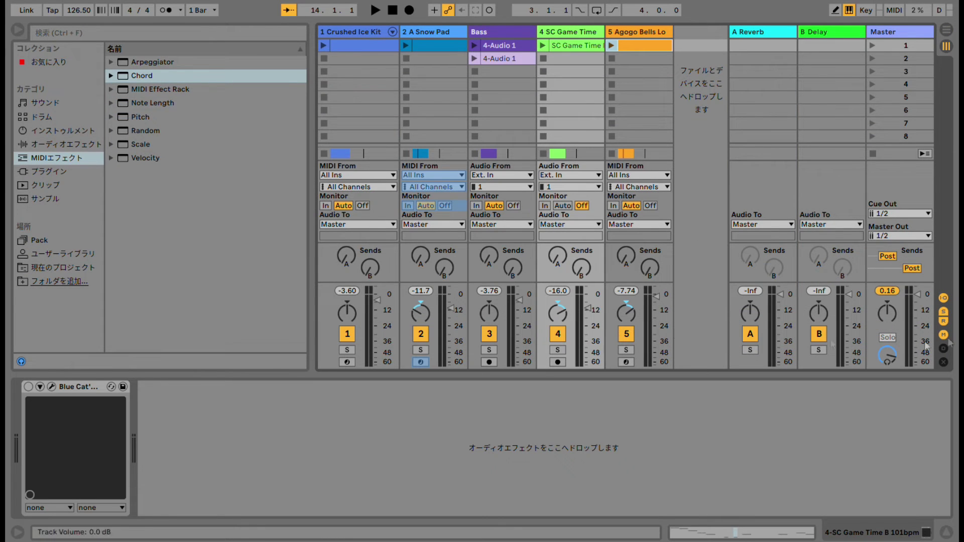
pyautogui.press('Tab')
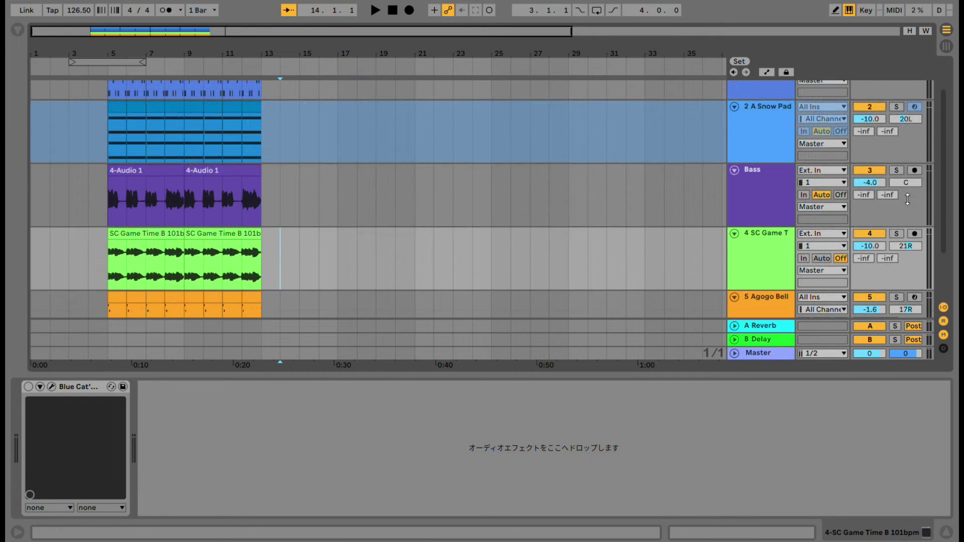
pyautogui.scroll(2, 908, 200)
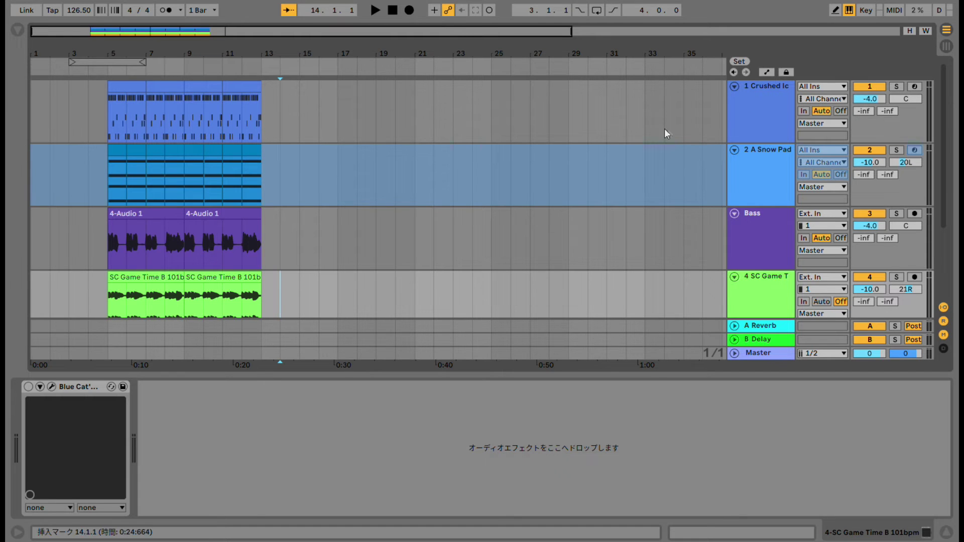
pyautogui.scroll(-2, 368, 131)
pyautogui.scroll(-3, 369, 134)
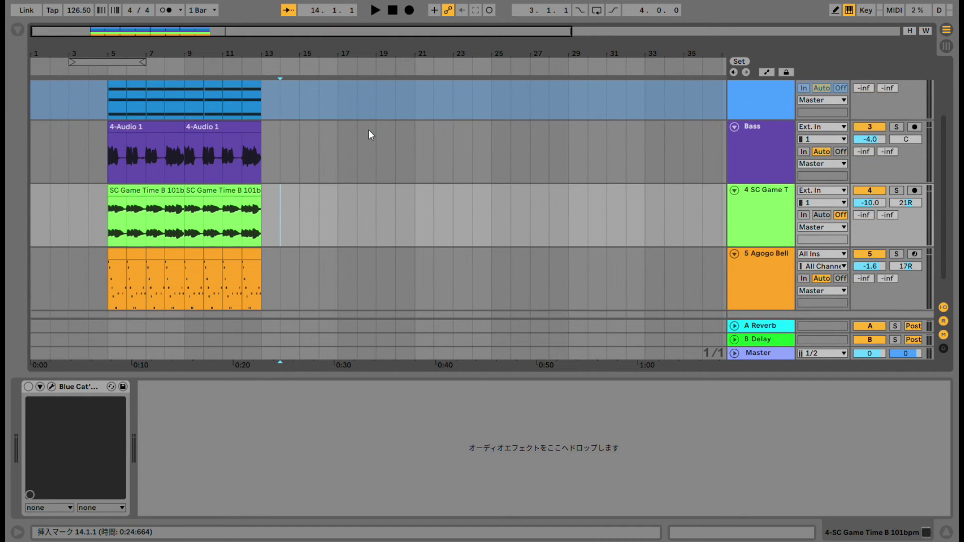
pyautogui.scroll(5, 369, 134)
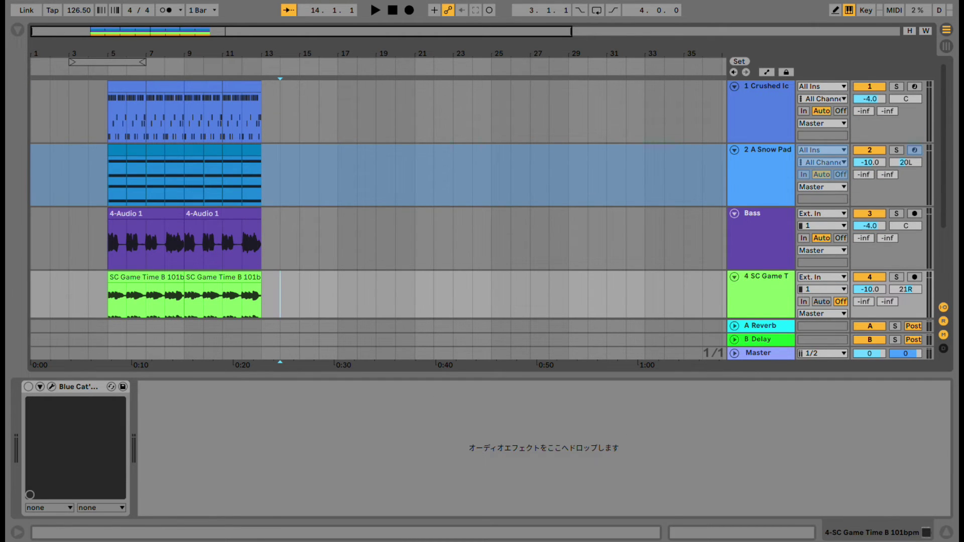
# Step: Hide the device view and place the insert marker at bar 5 on the Crushed Ice Kit track
pyautogui.click(947, 533)
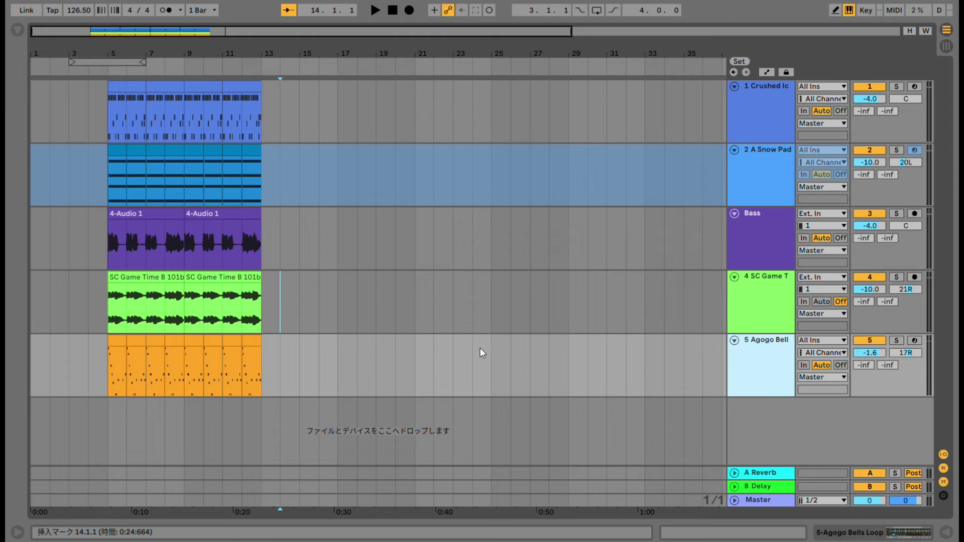
pyautogui.click(89, 246)
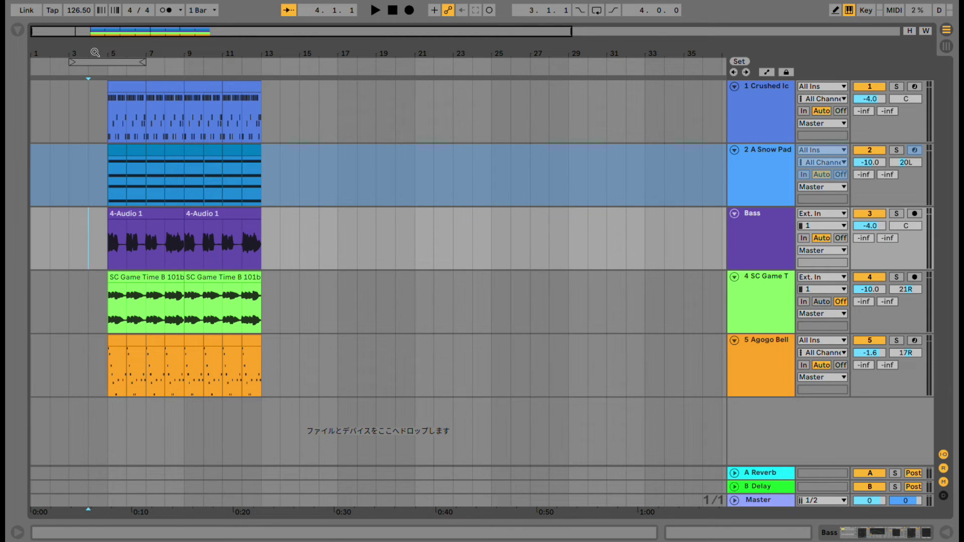
pyautogui.moveTo(95, 52)
pyautogui.mouseDown()
pyautogui.moveTo(95, 86)
pyautogui.moveTo(93, 59)
pyautogui.mouseUp()
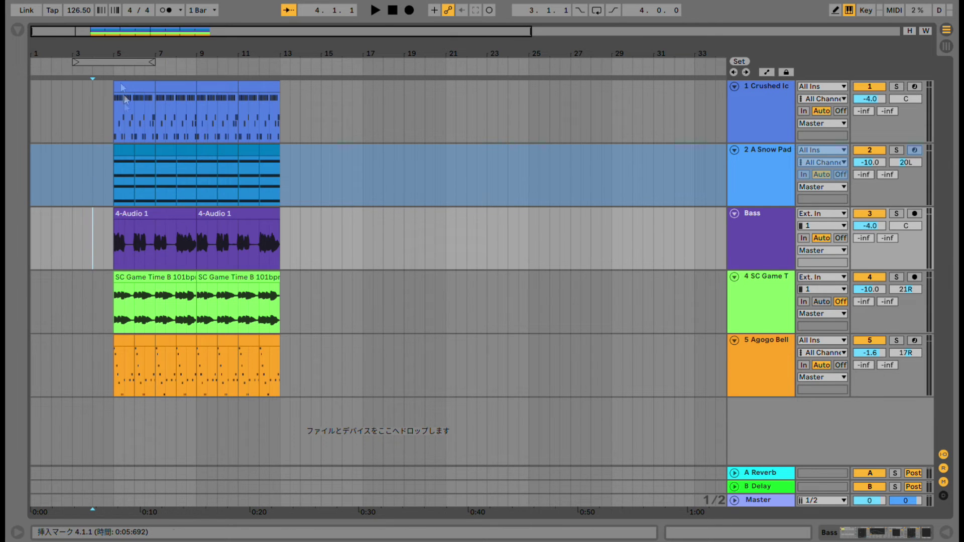
pyautogui.click(111, 108)
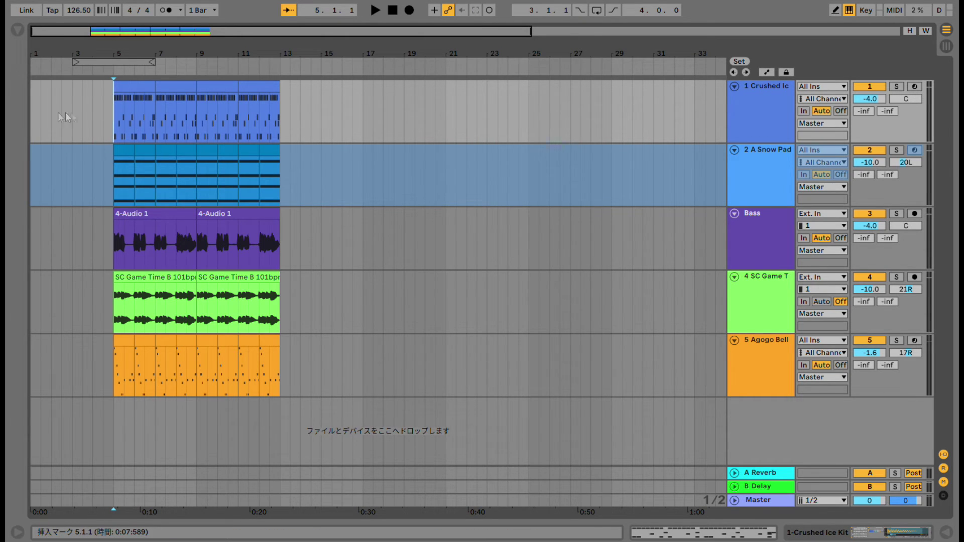
pyautogui.moveTo(38, 117); pyautogui.dragTo(113, 117)
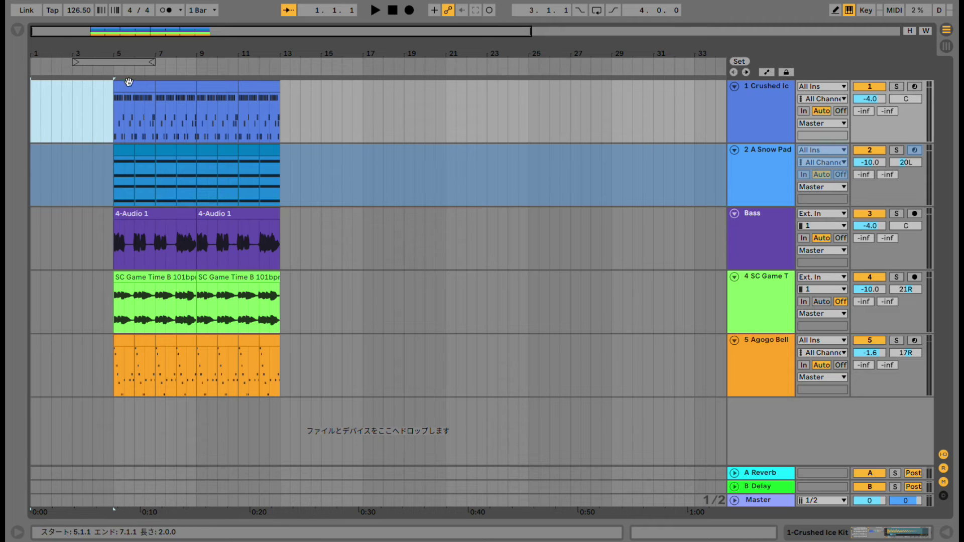
pyautogui.click(114, 120)
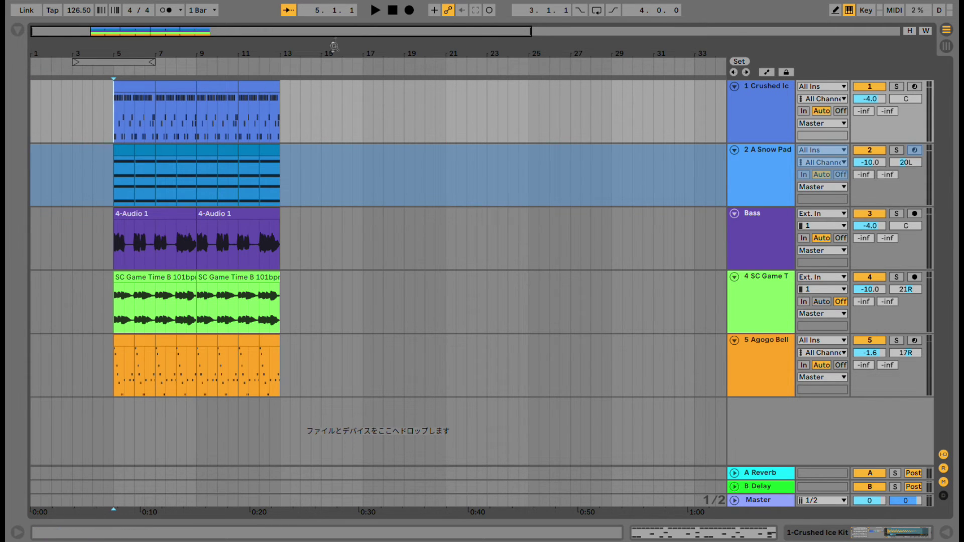
# Step: Open the audio export settings with the insert marker at bar 5 on Agogo Bells, examine the rendered track choices, and close them
pyautogui.moveTo(334, 46); pyautogui.dragTo(334, 30)
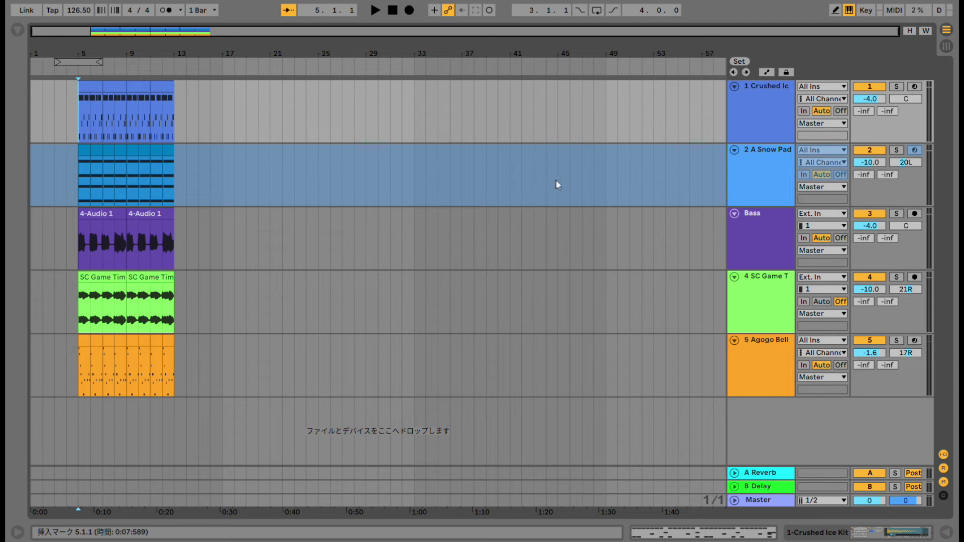
pyautogui.moveTo(86, 46); pyautogui.dragTo(168, 65)
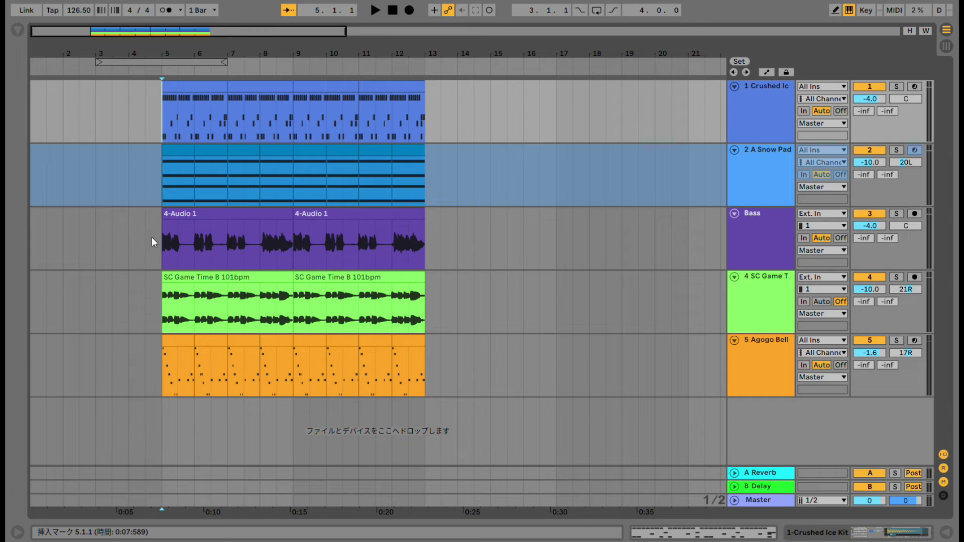
pyautogui.click(165, 383)
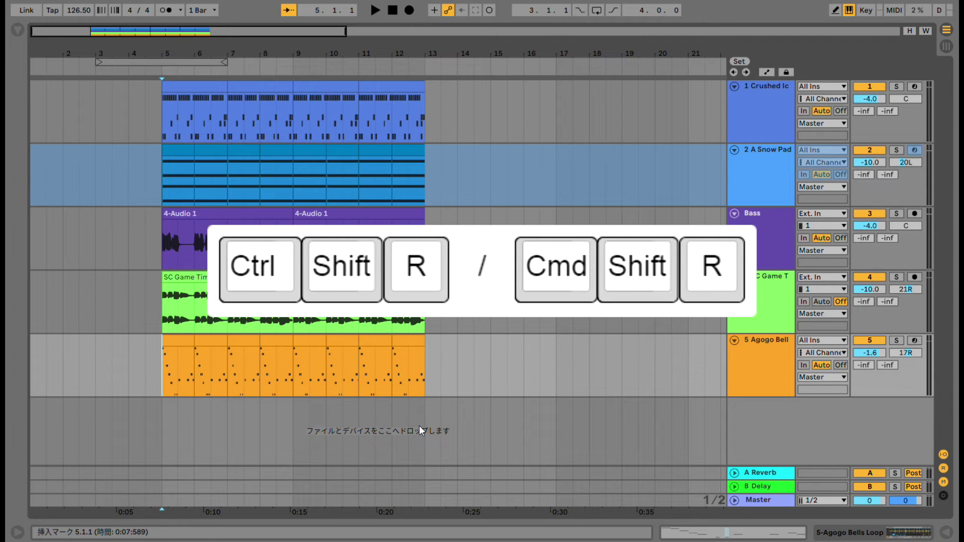
pyautogui.hotkey('ctrl', 'shift', 'r')
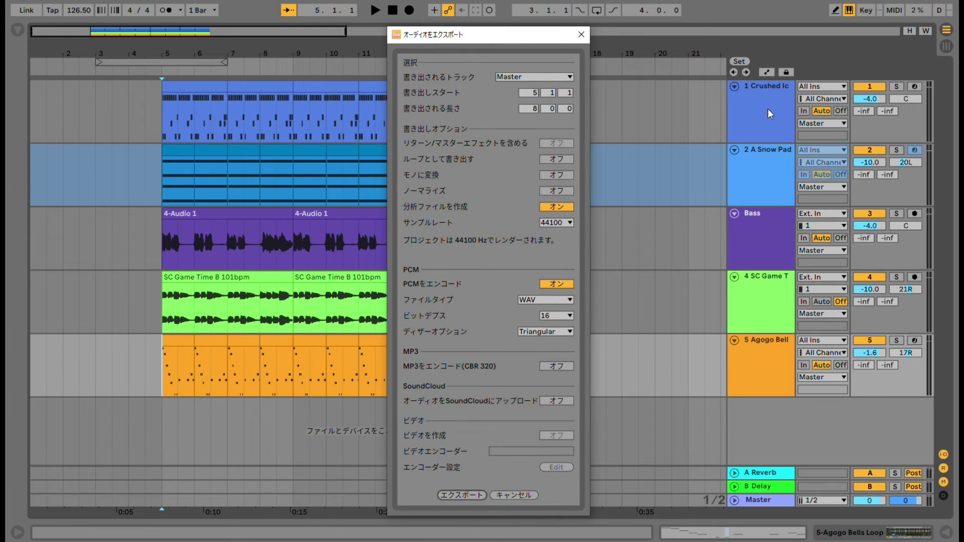
pyautogui.click(528, 79)
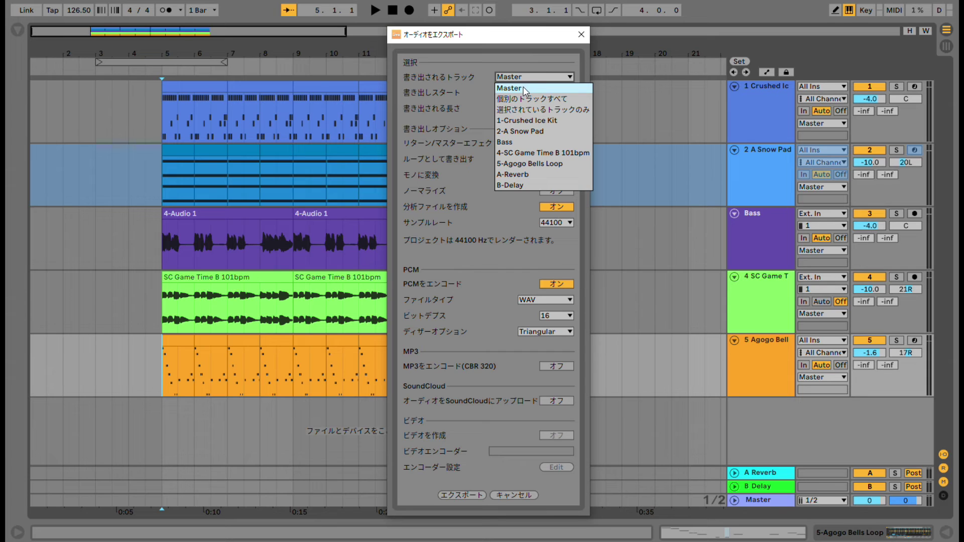
pyautogui.click(527, 77)
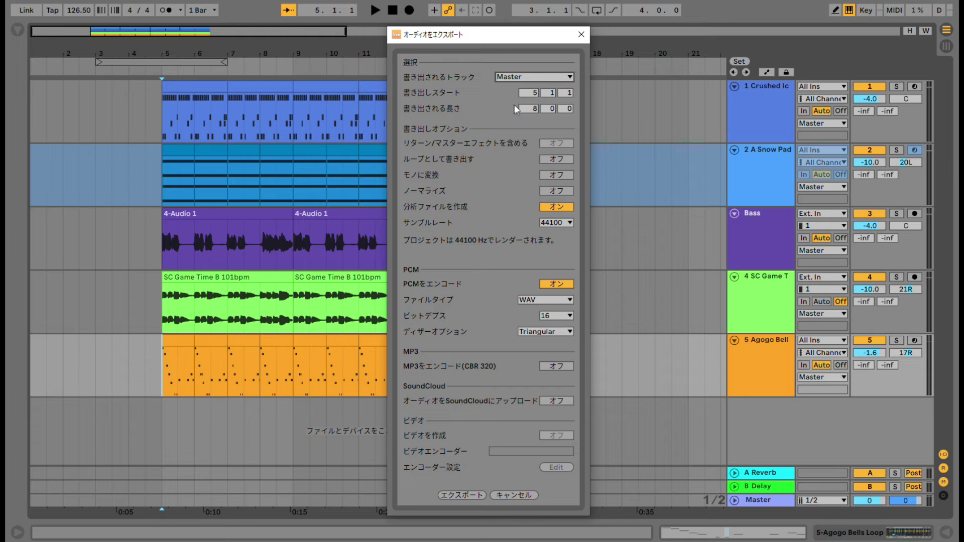
pyautogui.click(574, 36)
# Step: Return the insert marker to bar 5 and check the render start and length in the audio export settings
pyautogui.click(122, 222)
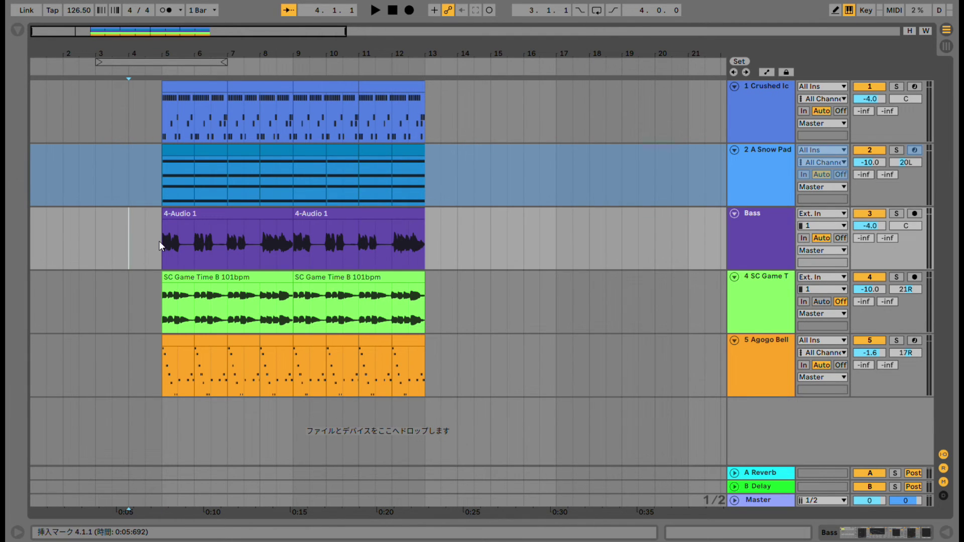
pyautogui.click(164, 426)
pyautogui.hotkey('ctrl', 'shift', 'r')
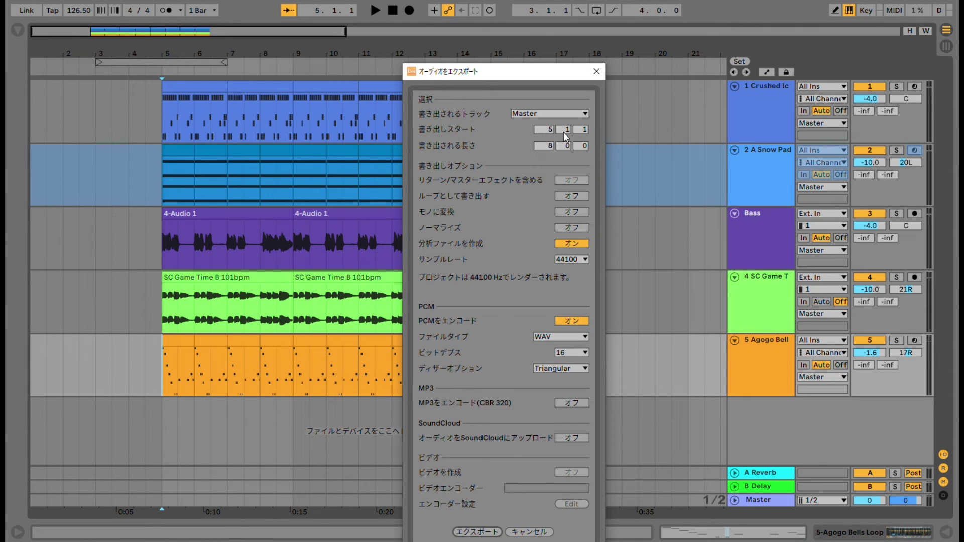
pyautogui.click(596, 72)
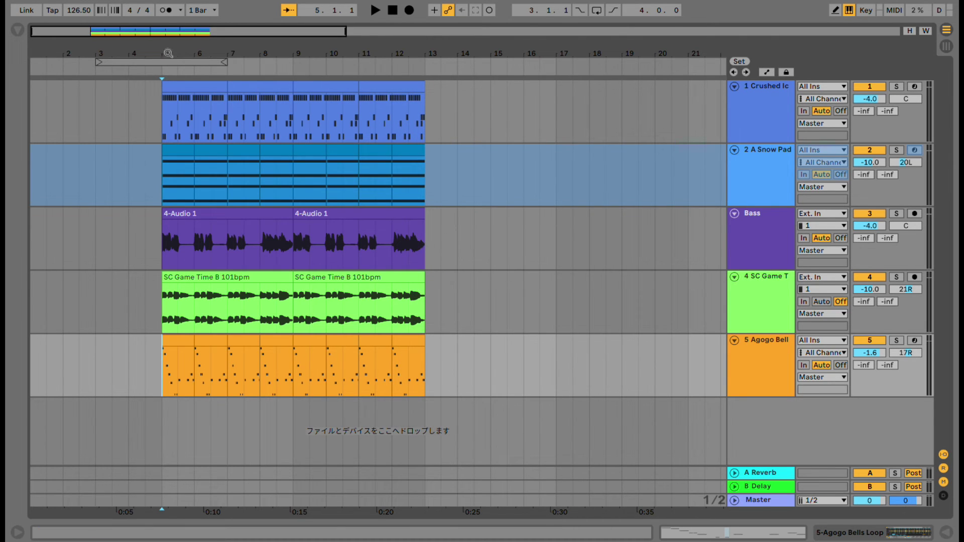
# Step: Select the Crushed Ice Kit clips from bar 5 to bar 13 to review the song's range, and clear the selection
pyautogui.click(161, 107)
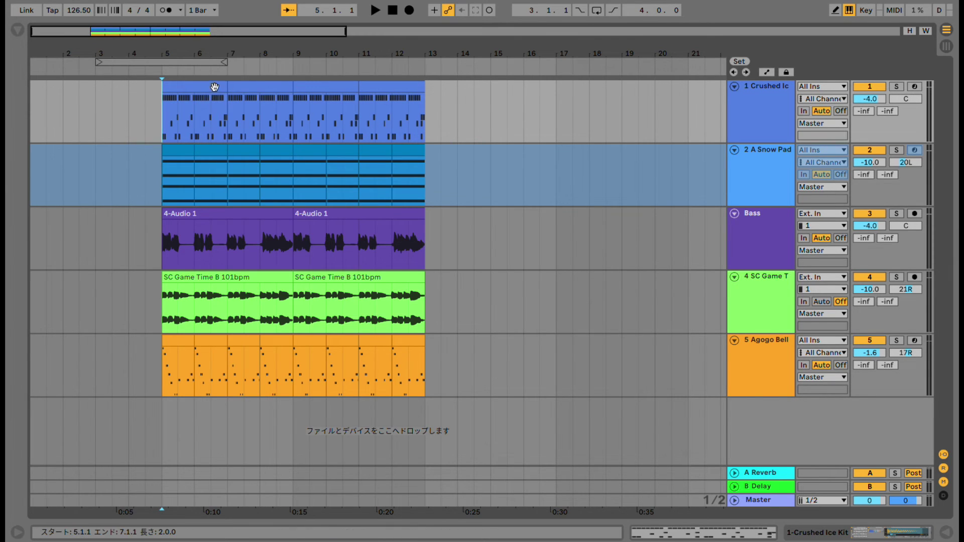
pyautogui.moveTo(215, 86); pyautogui.dragTo(392, 88)
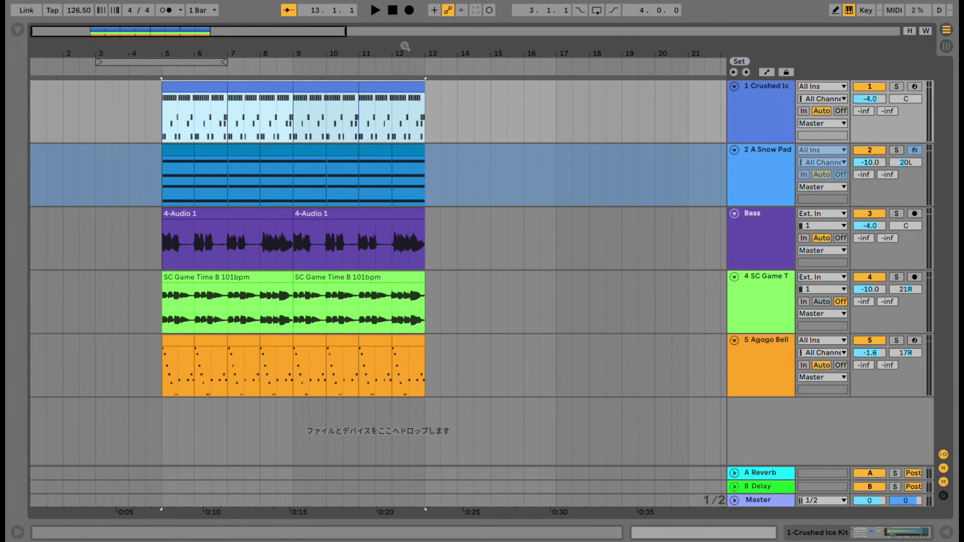
pyautogui.click(458, 176)
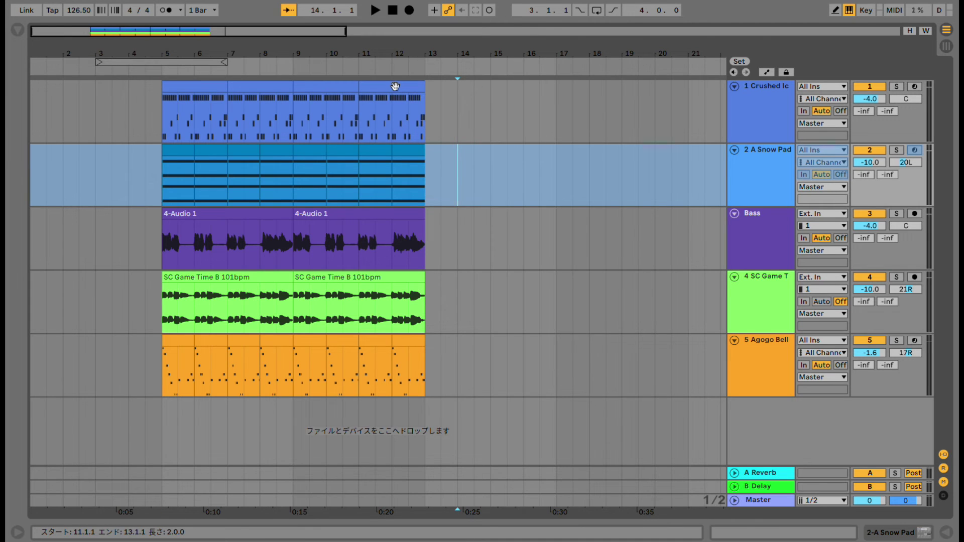
# Step: Copy the last Crushed Ice Kit clip and paste it at bar 56 on the same track
pyautogui.click(395, 86)
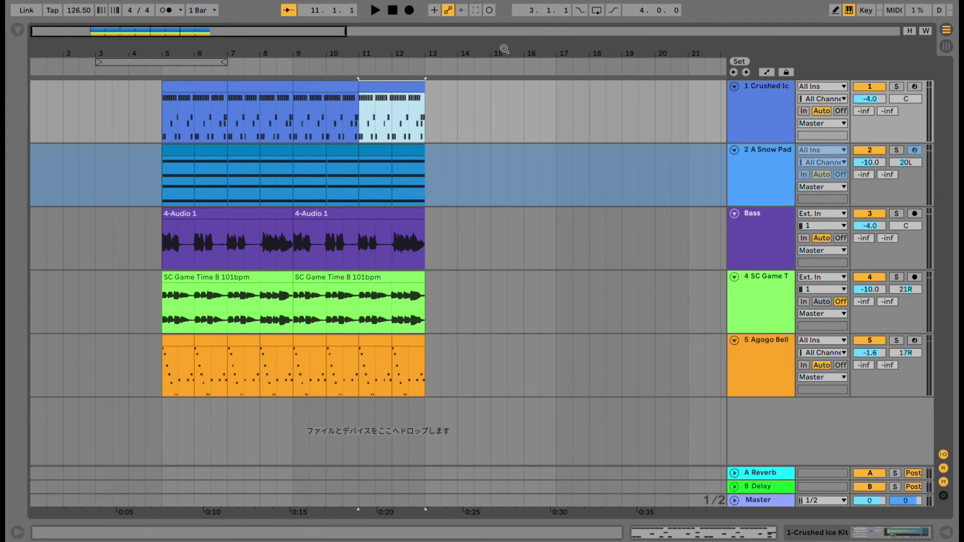
pyautogui.moveTo(504, 49); pyautogui.dragTo(505, 20)
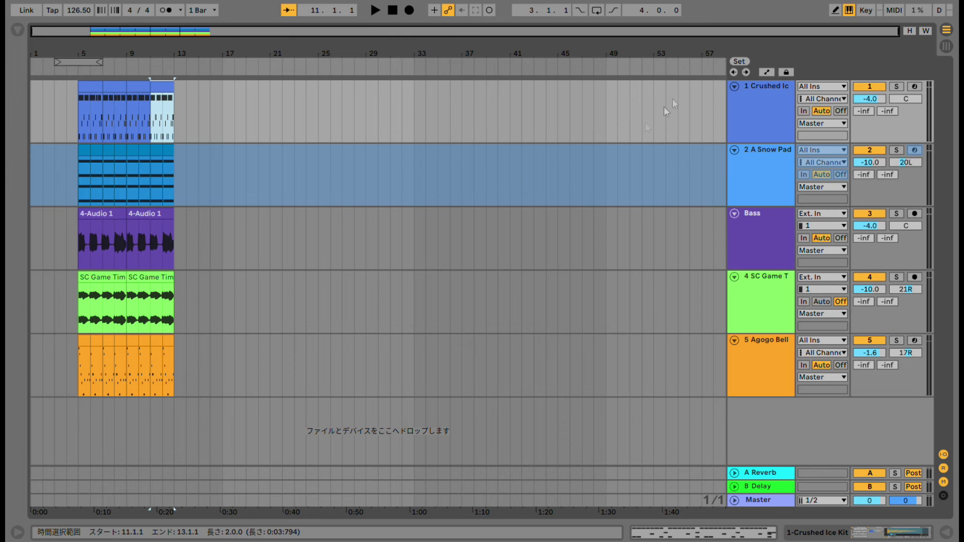
pyautogui.moveTo(685, 46); pyautogui.dragTo(684, 46)
pyautogui.click(687, 116)
pyautogui.hotkey('ctrl', 'v')
pyautogui.click(693, 86)
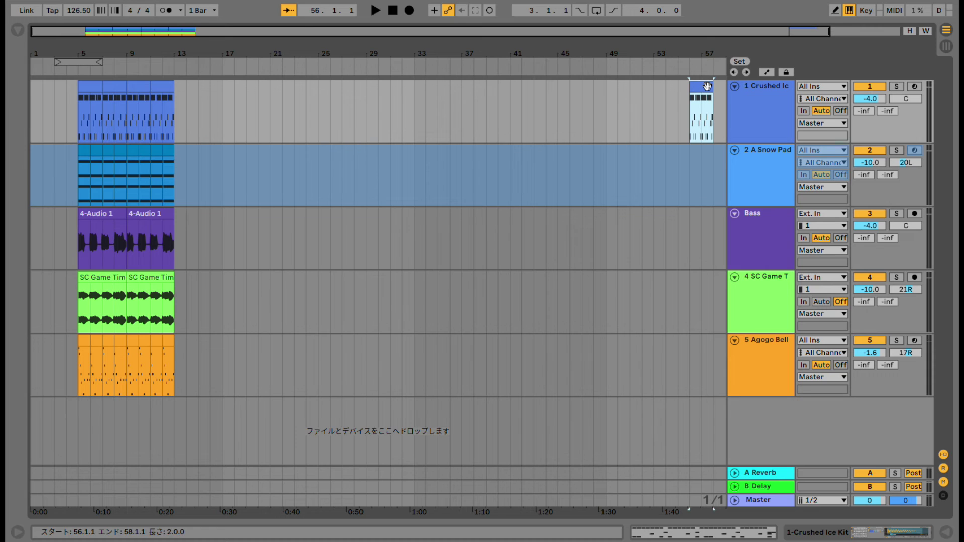
# Step: Place the insert marker at bar 5 on A Snow Pad and check the render length with the distant clip included
pyautogui.click(72, 176)
pyautogui.click(77, 177)
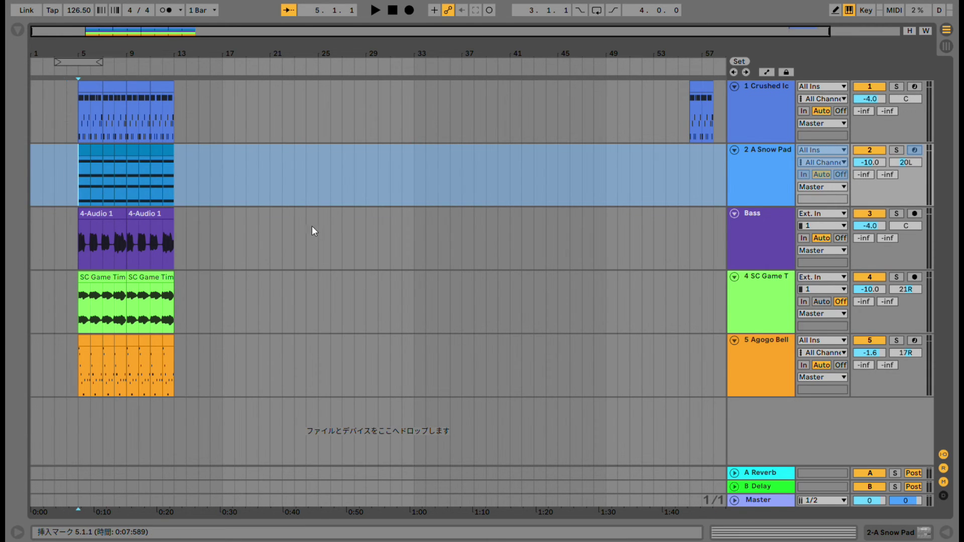
pyautogui.hotkey('ctrl', 'shift', 'r')
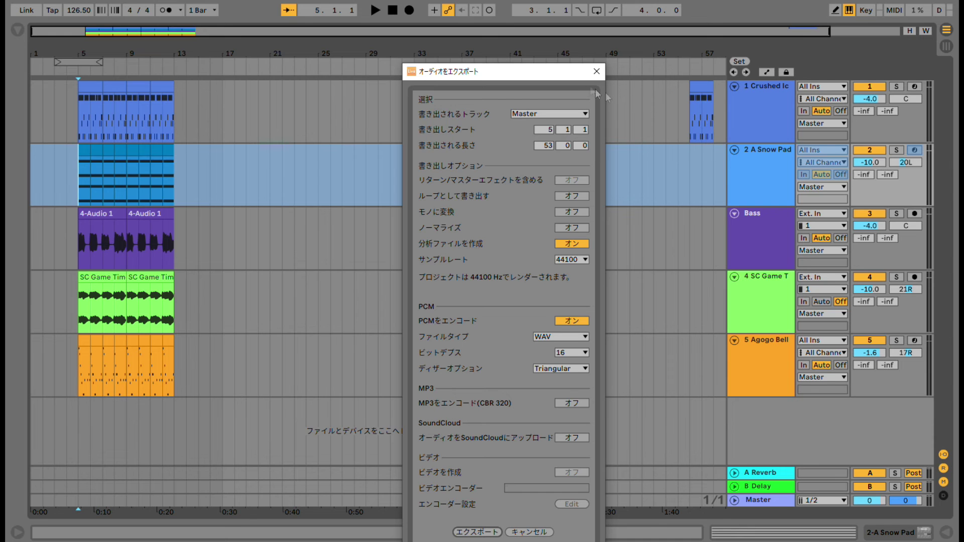
pyautogui.click(596, 71)
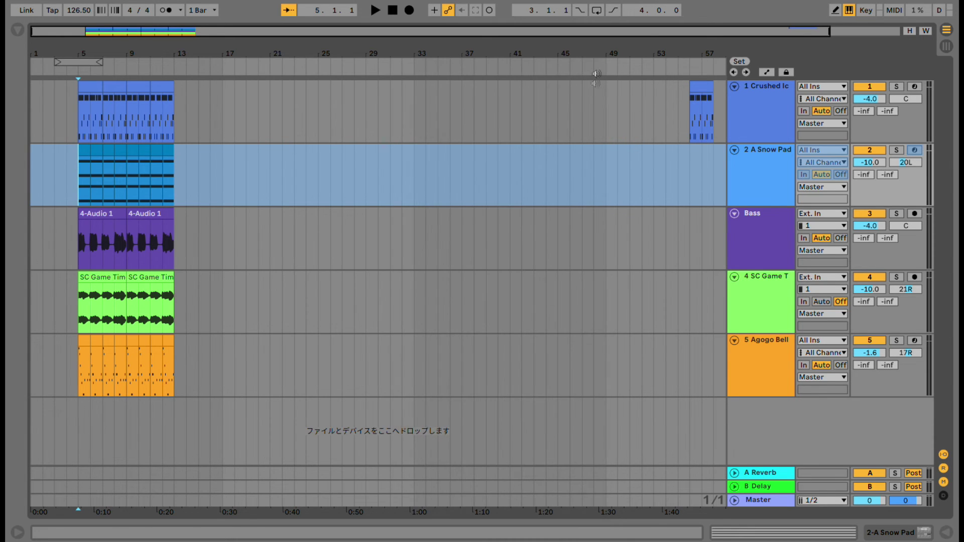
# Step: Select the second Bass clip, check its render start and length in the audio export settings, and close them
pyautogui.click(150, 214)
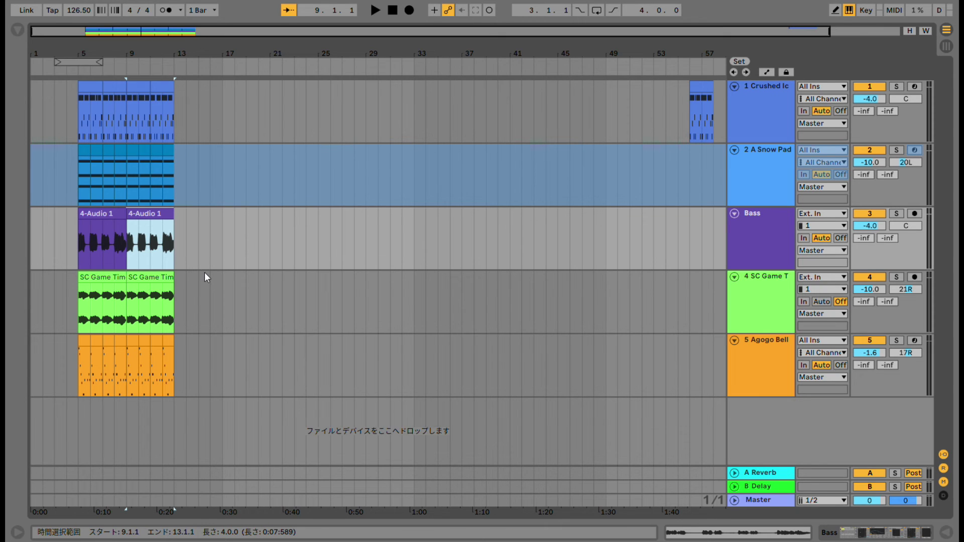
pyautogui.hotkey('ctrl', 'shift', 'r')
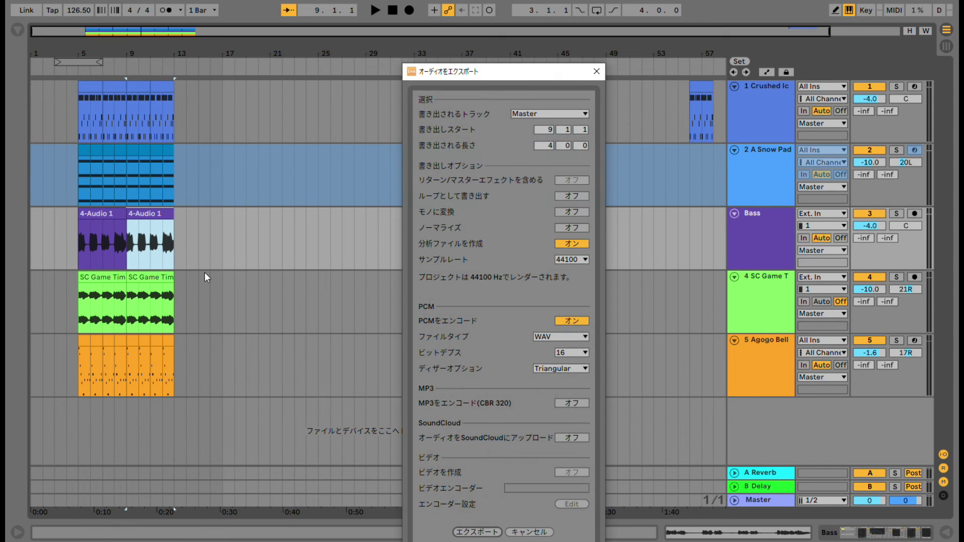
pyautogui.moveTo(485, 82); pyautogui.dragTo(465, 38)
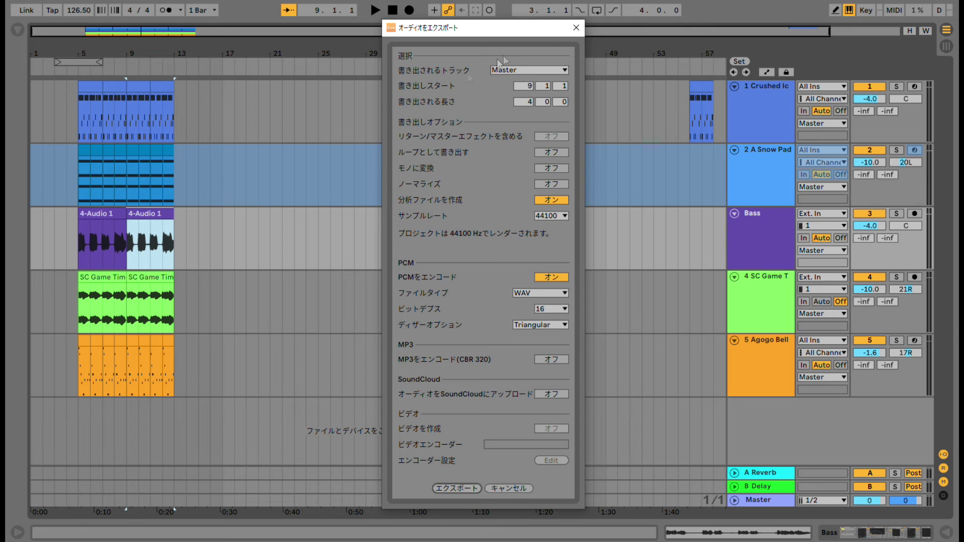
pyautogui.click(576, 27)
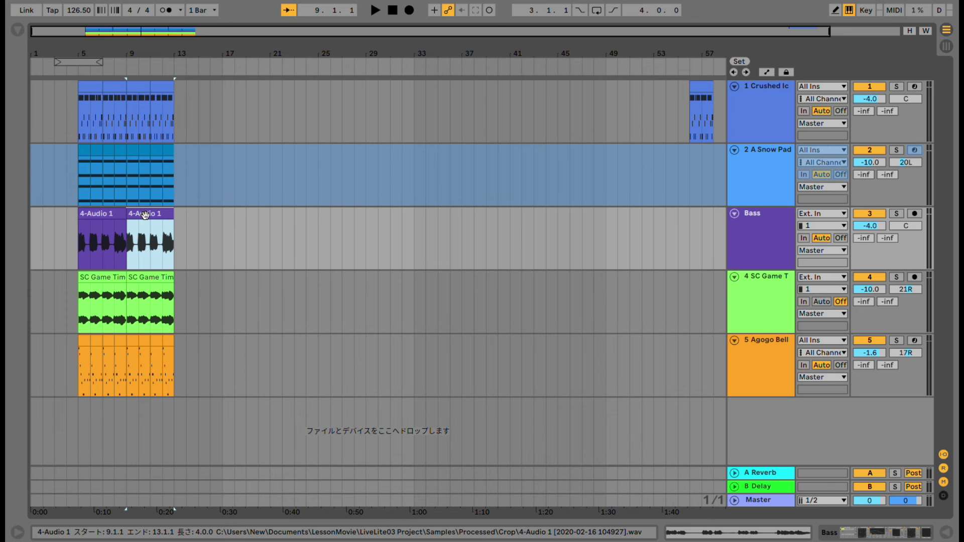
# Step: Recheck the render start and length for the selected second Bass clip, and place the insert marker at bar 16 on Bass
pyautogui.hotkey('ctrl', 'shift', 'r')
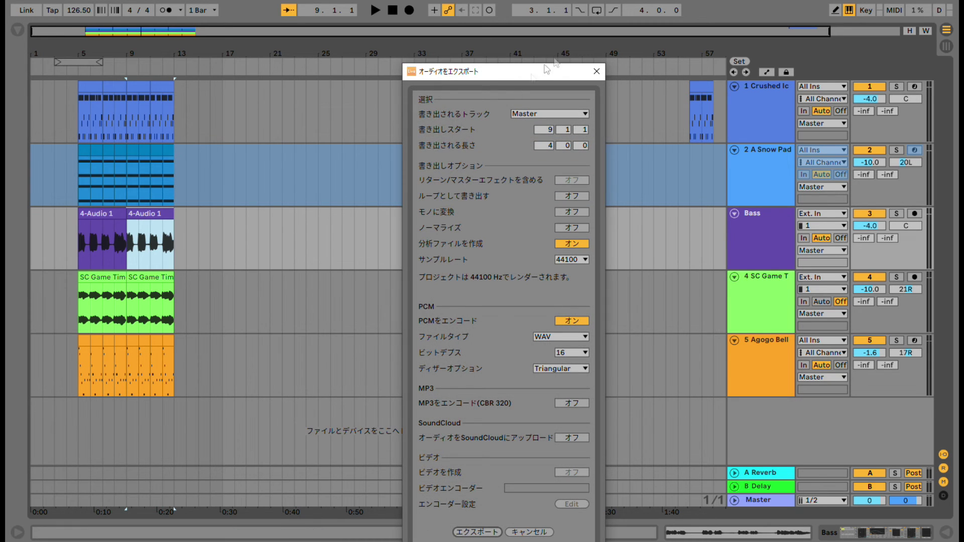
pyautogui.click(597, 74)
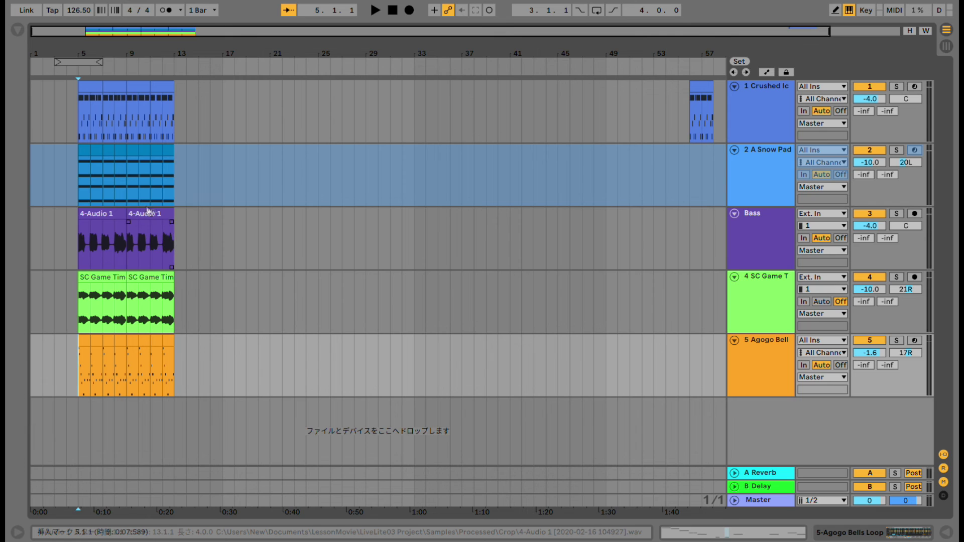
pyautogui.click(189, 230)
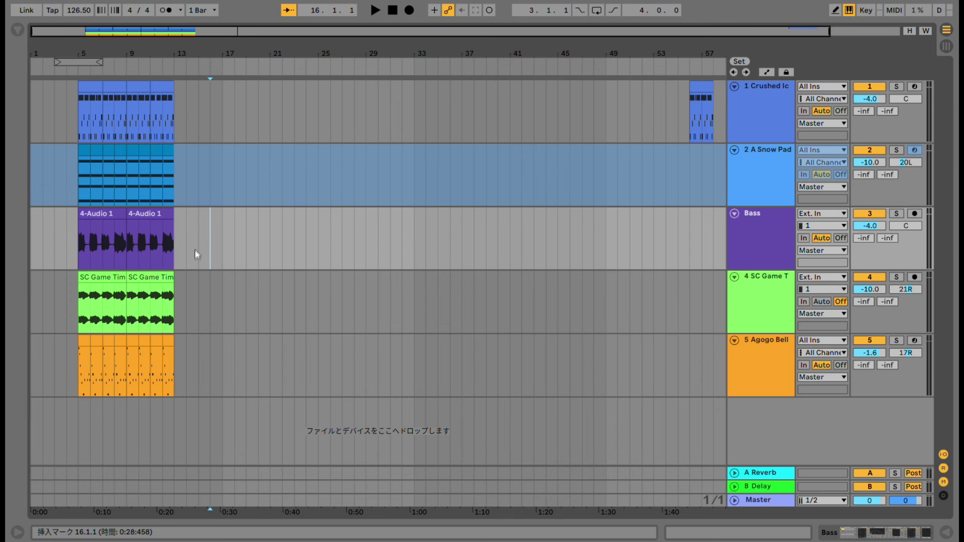
# Step: Delete the distant Crushed Ice Kit clip at bar 56
pyautogui.moveTo(169, 250)
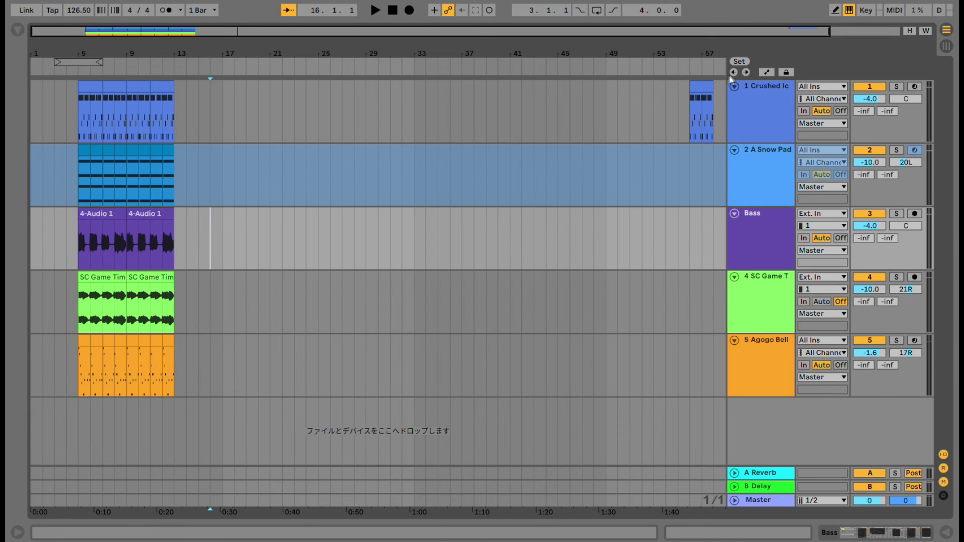
pyautogui.click(701, 90)
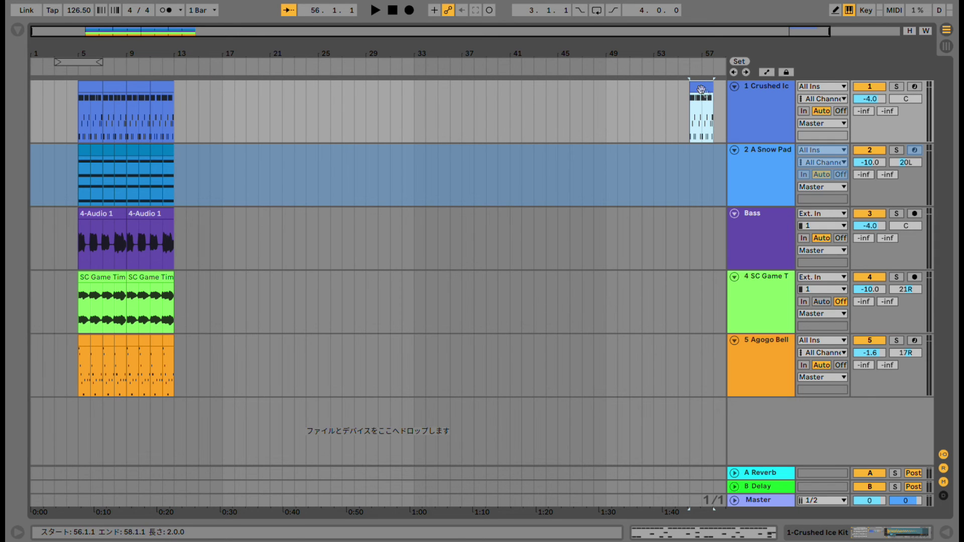
pyautogui.press('Delete')
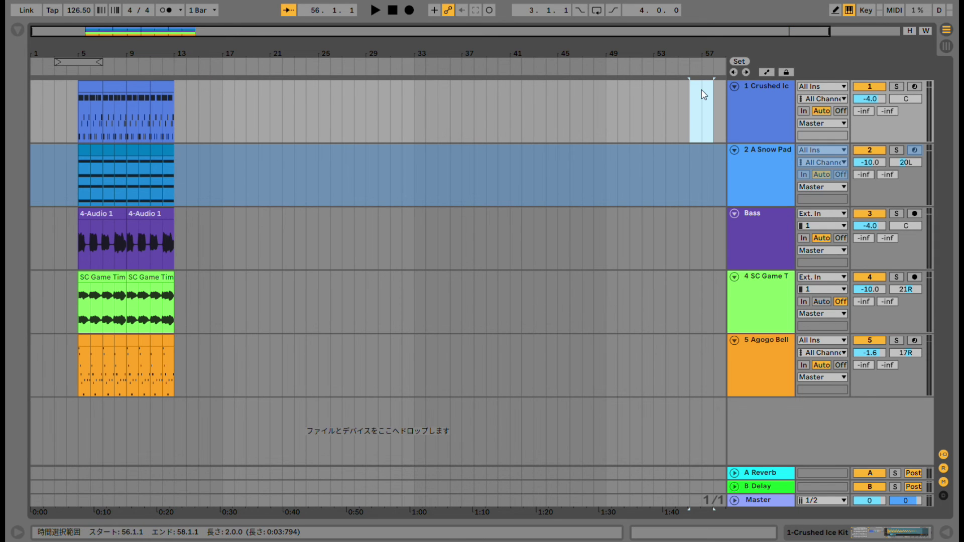
# Step: With the insert marker at bar 14 on Agogo Bells, review the audio export settings with MP3 encoding on and the available PCM file types
pyautogui.click(184, 378)
pyautogui.hotkey('ctrl', 'shift', 'r')
pyautogui.moveTo(555, 71); pyautogui.dragTo(539, 26)
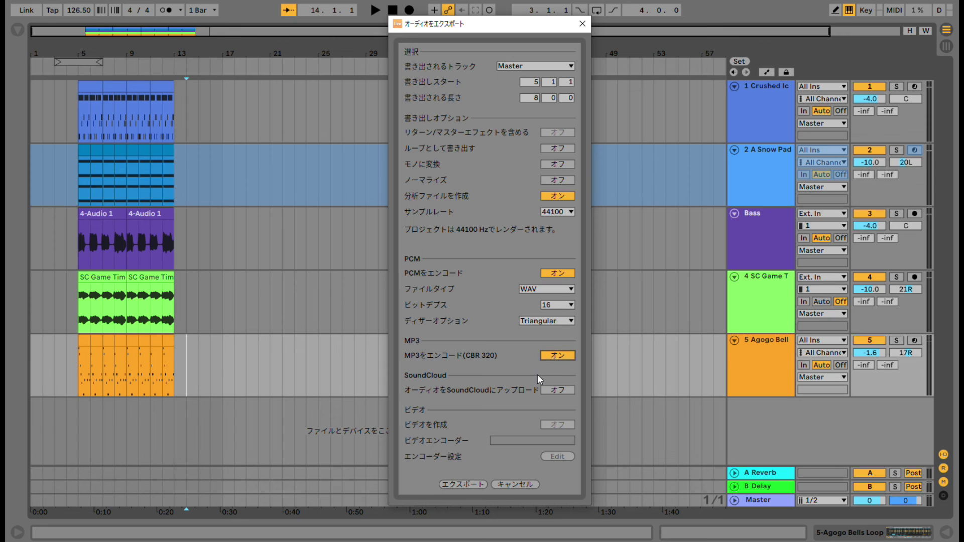
pyautogui.click(552, 290)
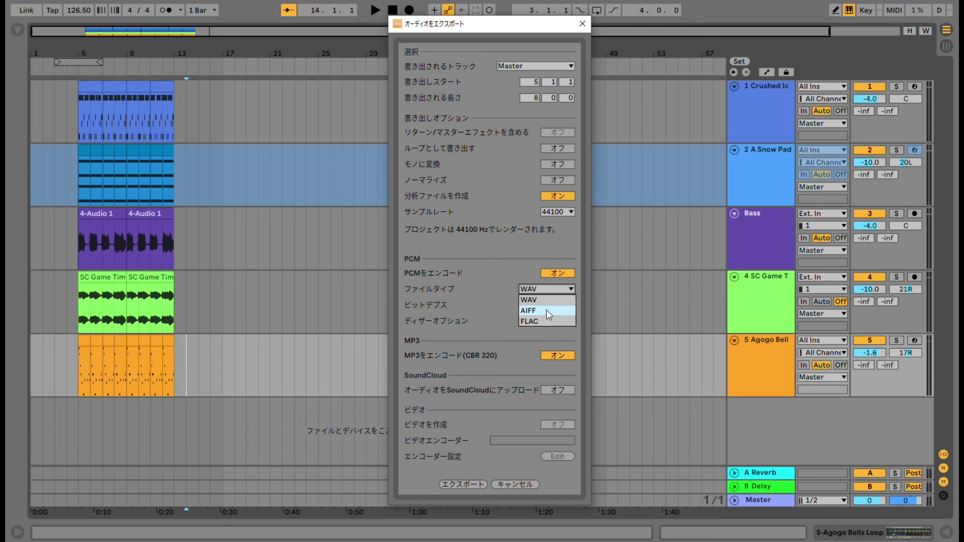
pyautogui.click(538, 290)
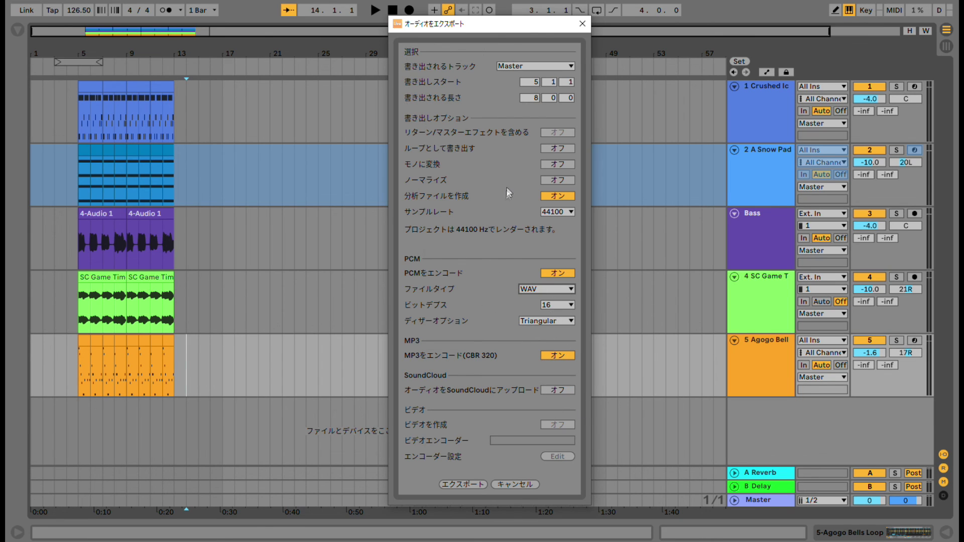
# Step: Start the export to view the file name and save location, and cancel both the save and the audio export settings
pyautogui.click(477, 483)
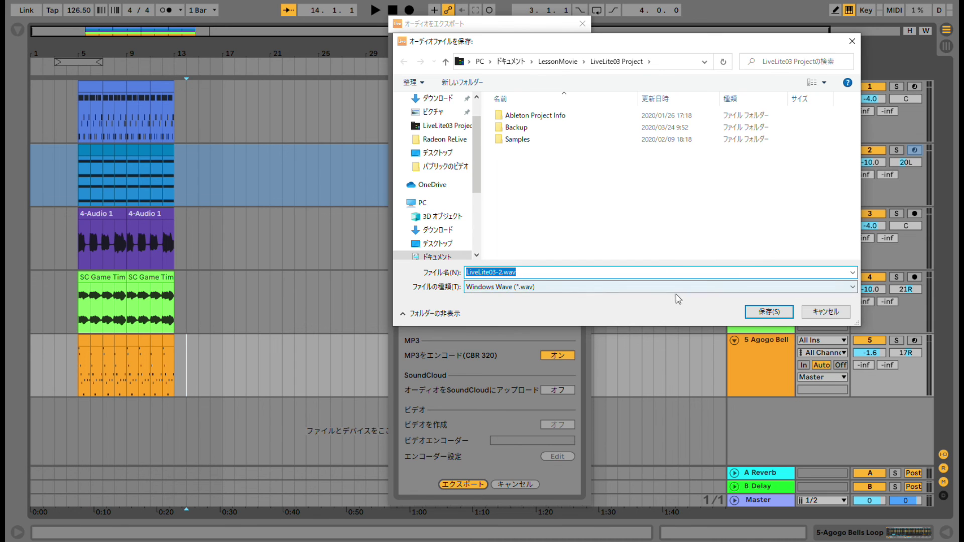
pyautogui.click(853, 42)
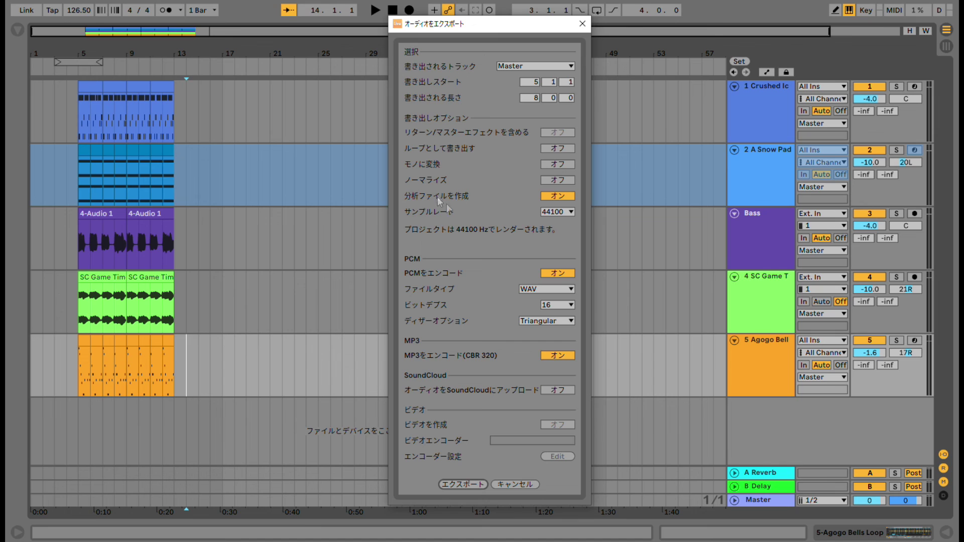
pyautogui.click(583, 24)
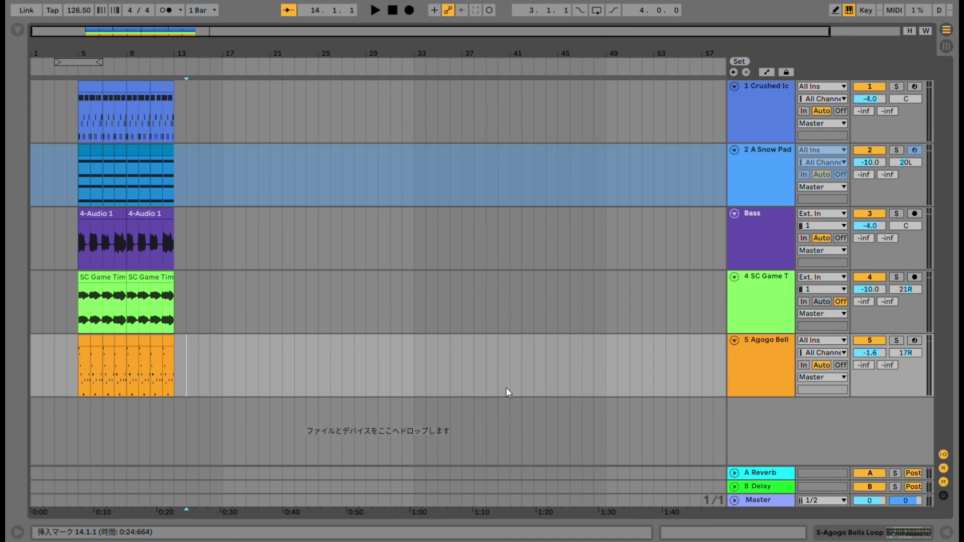
# Step: Switch to Session View and examine the MIDI effects and audio effects categories in the browser
pyautogui.press('Tab')
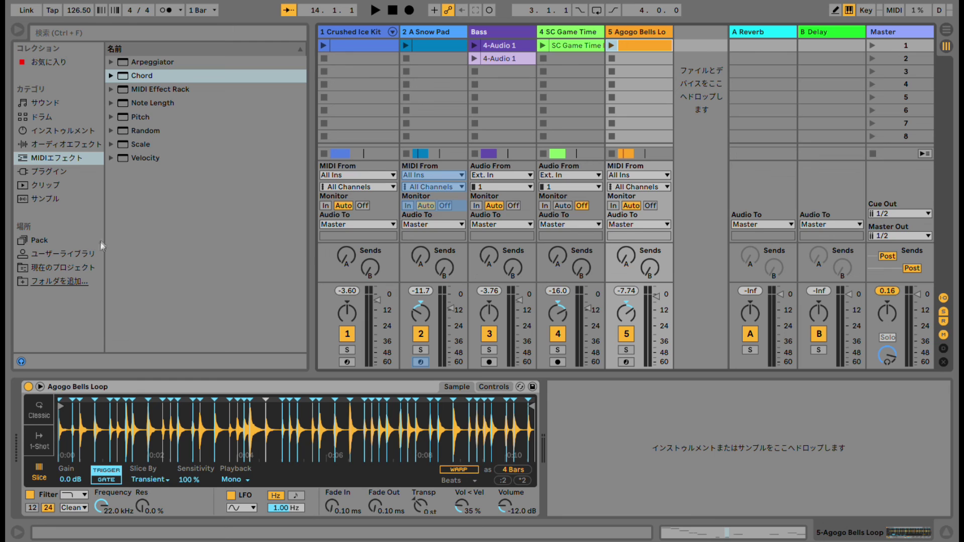
pyautogui.click(80, 144)
pyautogui.click(74, 158)
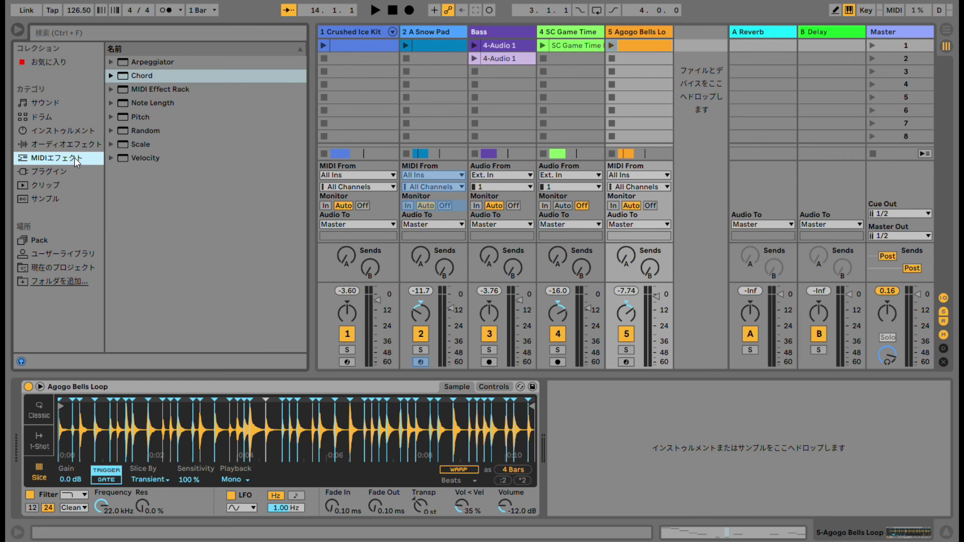
pyautogui.click(73, 140)
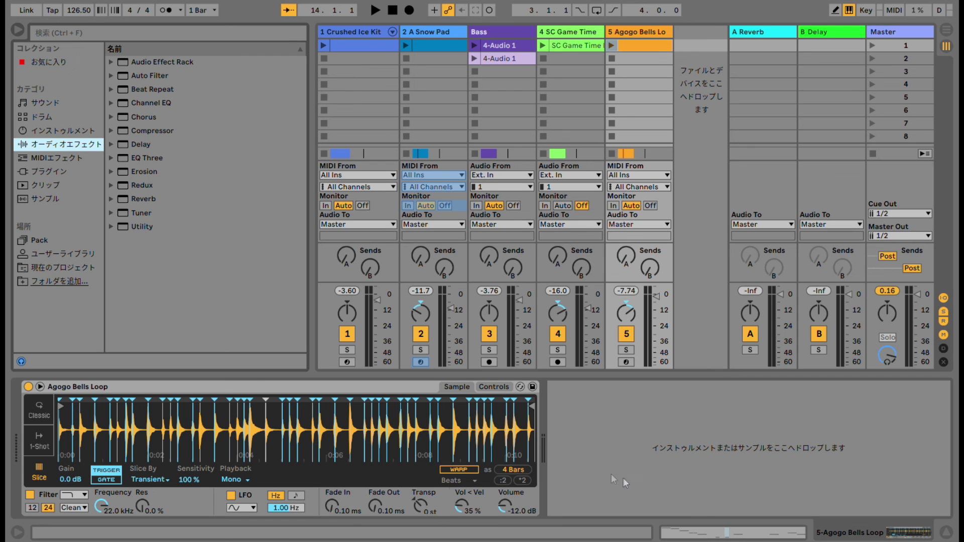
# Step: Switch to the LiveLite notes in Atom and highlight the lesson title text 曲をエクスポート（書き出し）しよう
pyautogui.hotkey('alt', 'Tab')
pyautogui.scroll(5, 275, 402)
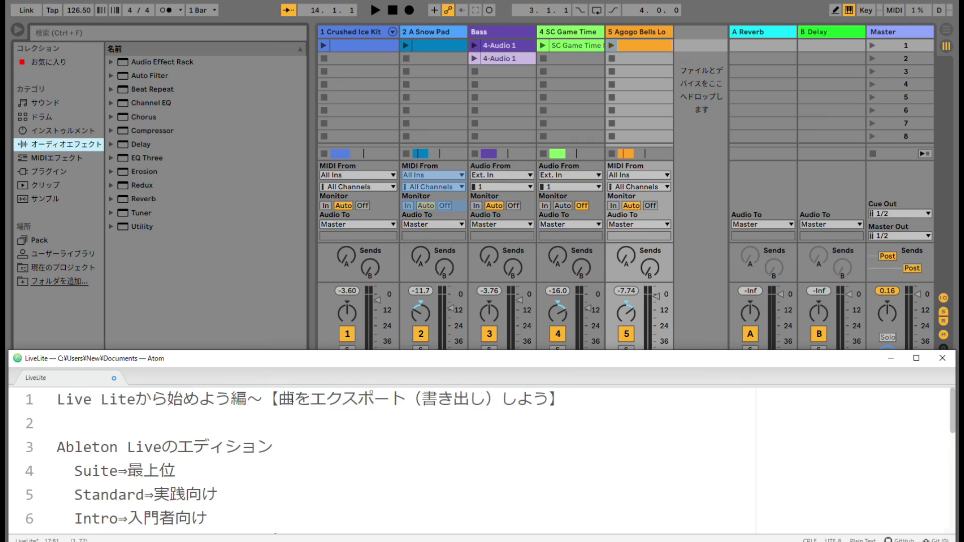
pyautogui.moveTo(279, 400); pyautogui.dragTo(550, 402)
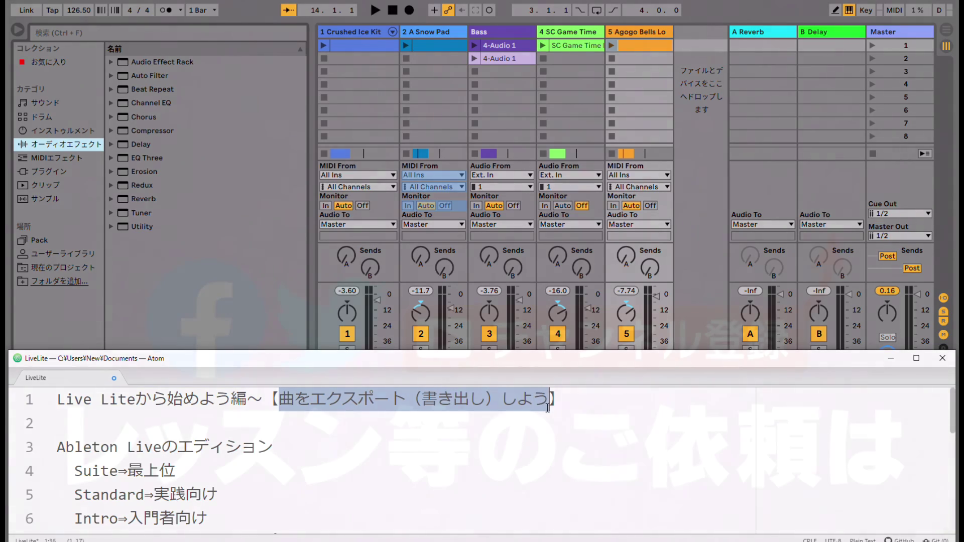